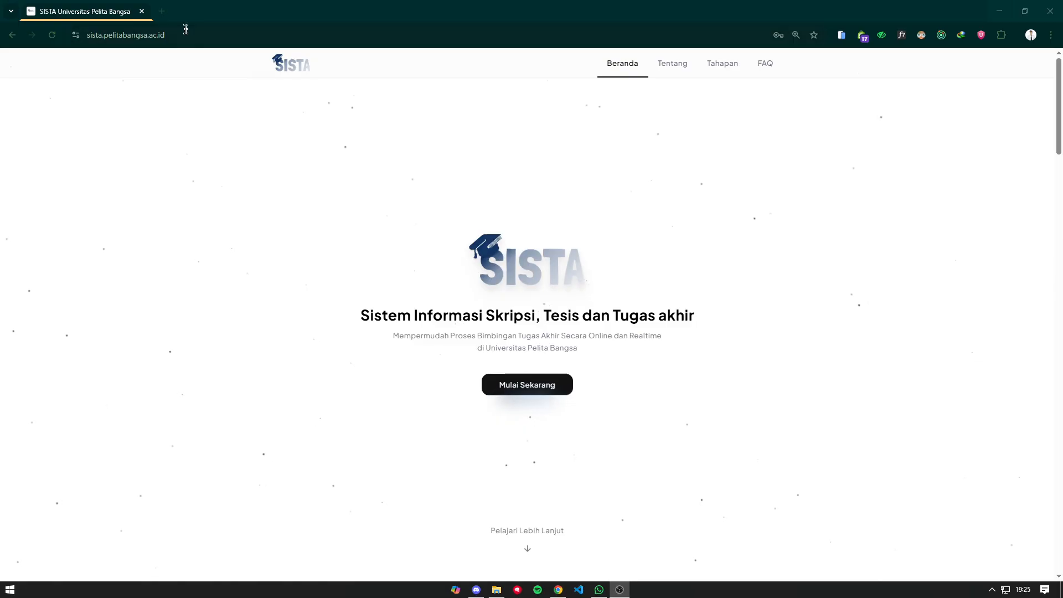
# - Scroll through the SISTA landing page at sista.pelitabangsa.ac.id to review its sections
pyautogui.click(162, 36)
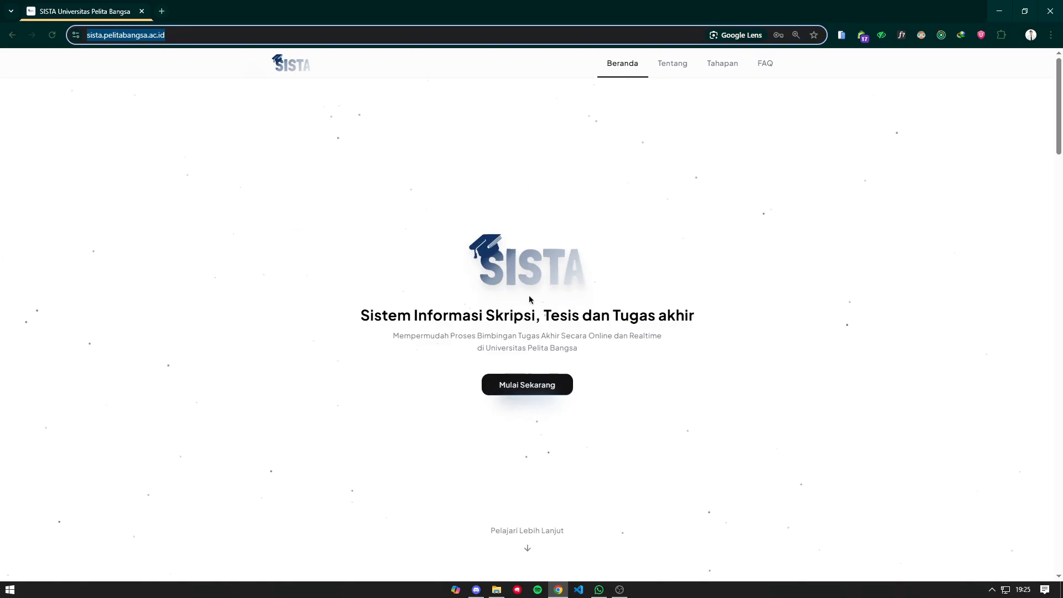
pyautogui.click(447, 278)
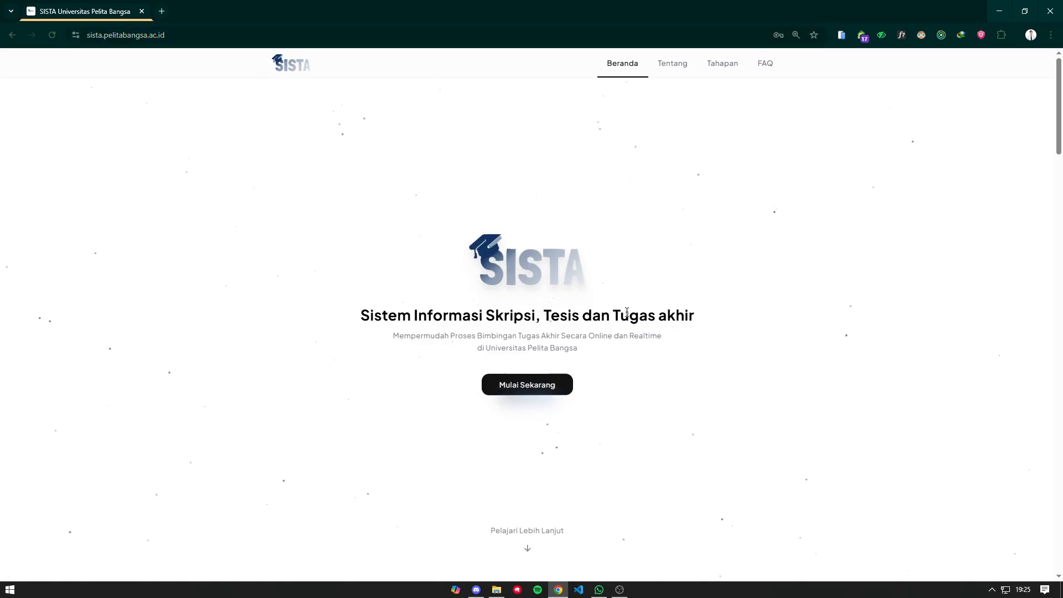
pyautogui.scroll(-1, 443, 262)
pyautogui.scroll(-7, 443, 261)
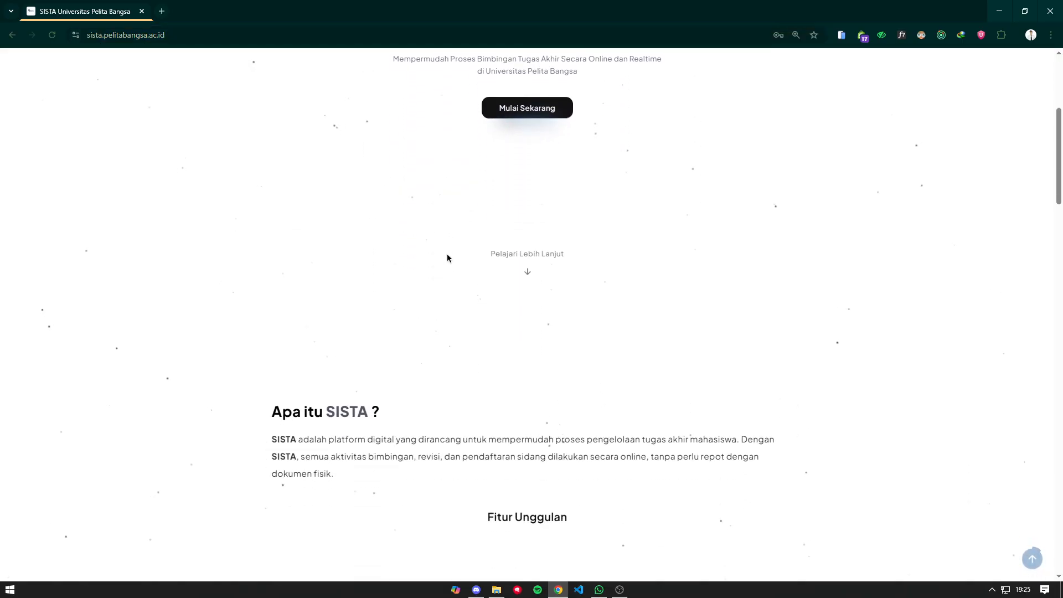
pyautogui.scroll(-5, 441, 268)
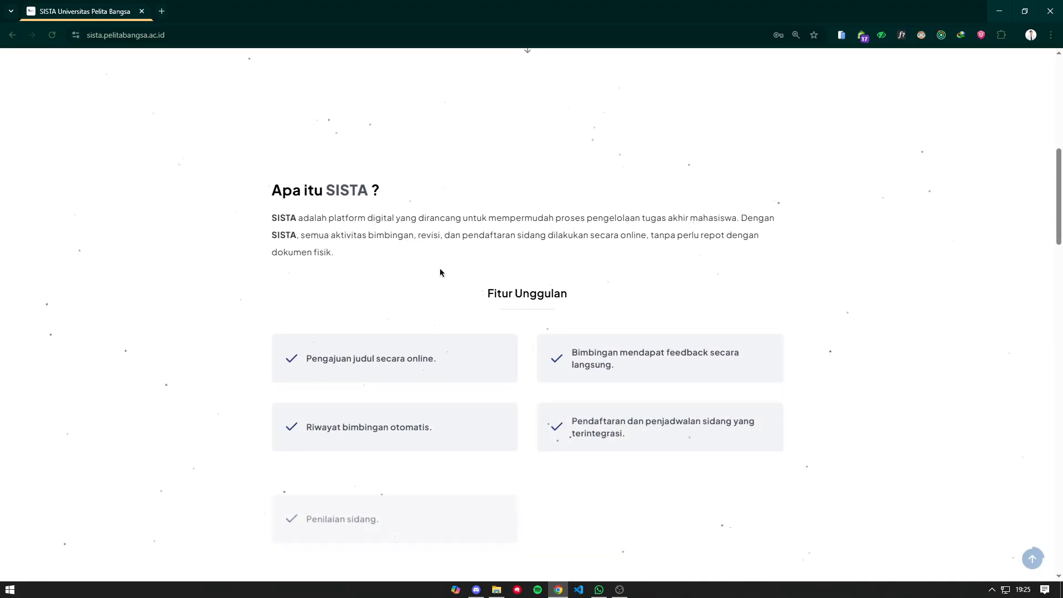
pyautogui.scroll(-7, 442, 283)
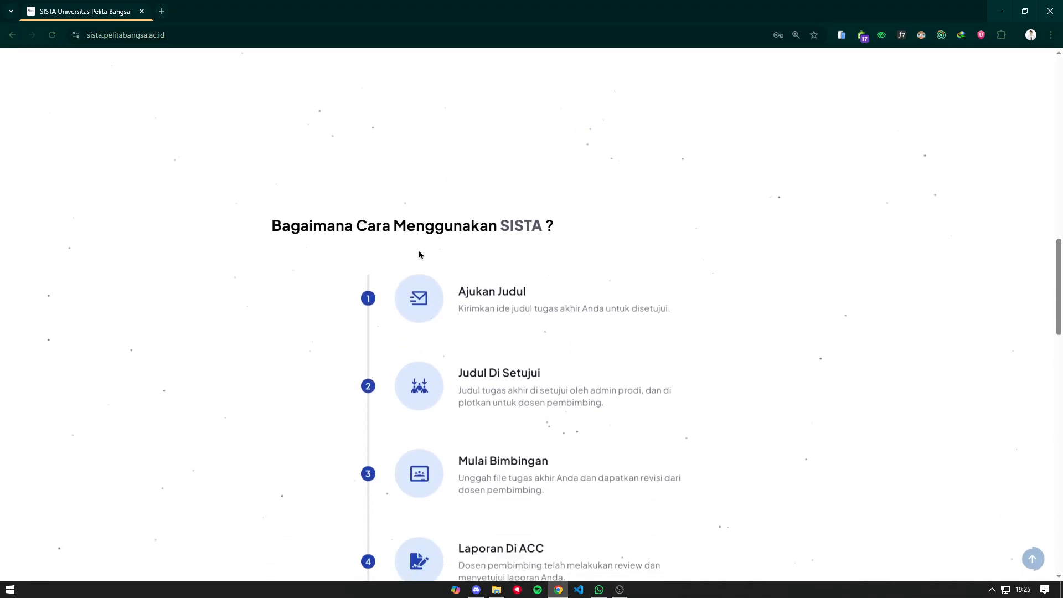
pyautogui.scroll(-3, 336, 236)
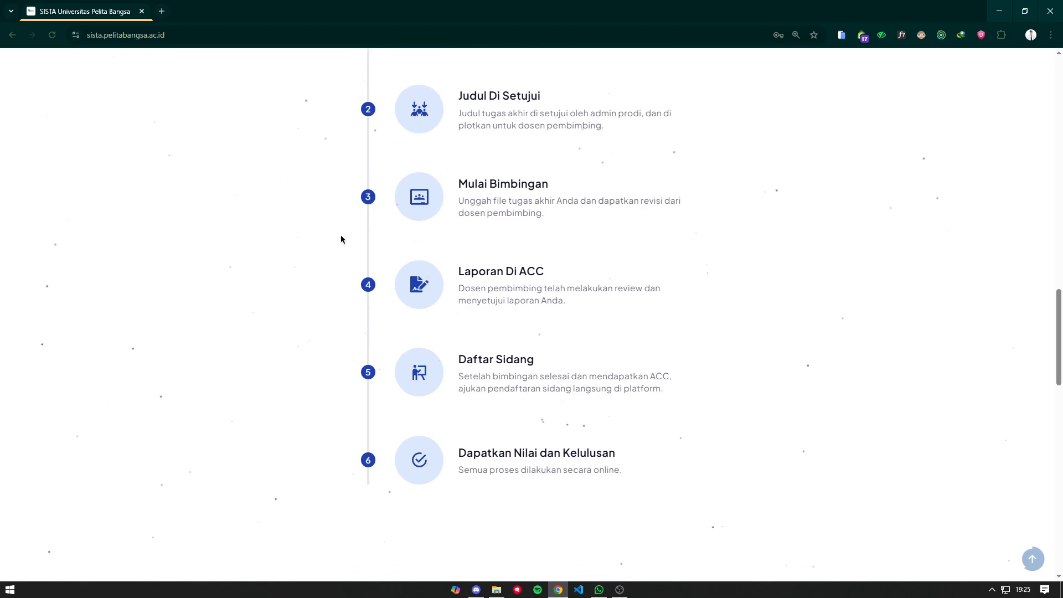
pyautogui.scroll(-4, 340, 234)
pyautogui.scroll(-7, 343, 237)
pyautogui.scroll(20, 349, 235)
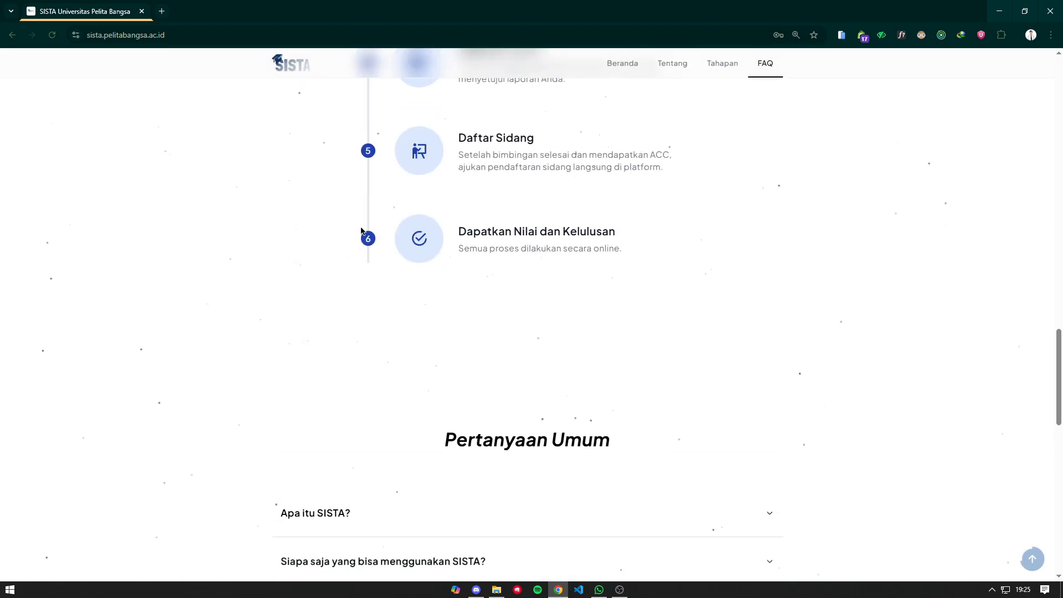
pyautogui.scroll(13, 499, 220)
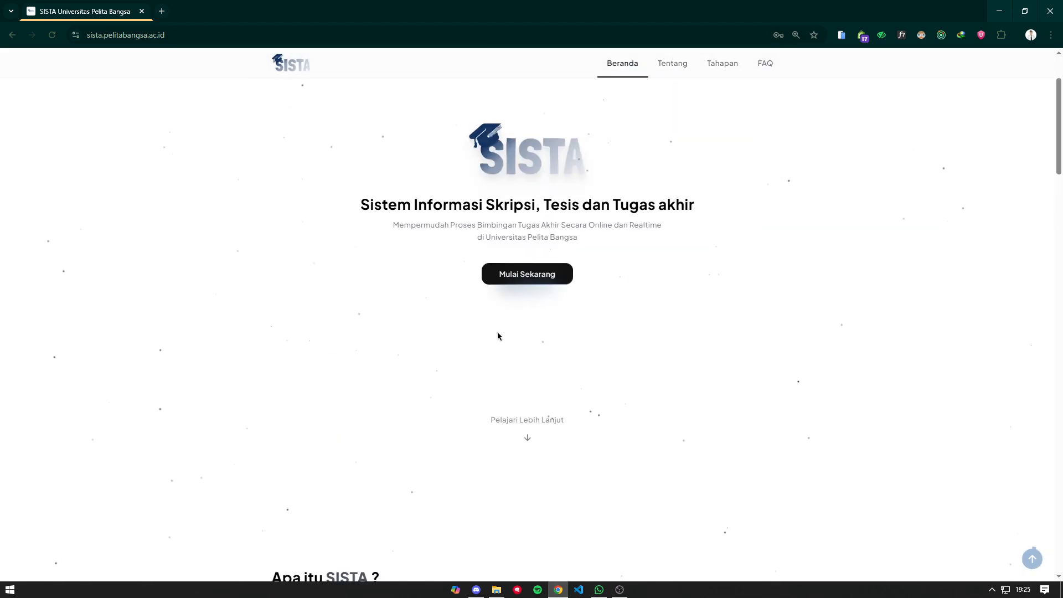
# - Open the SISTA sign-in page and look over its Ecampus sign-in note
pyautogui.click(537, 388)
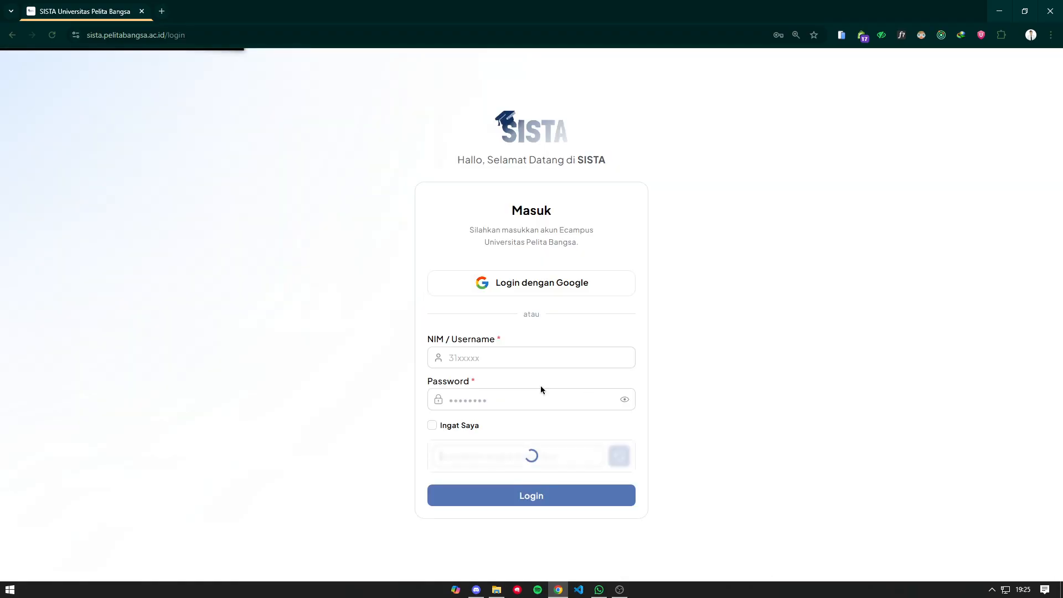
pyautogui.click(534, 317)
pyautogui.click(725, 290)
pyautogui.moveTo(558, 194); pyautogui.dragTo(610, 202)
pyautogui.click(609, 211)
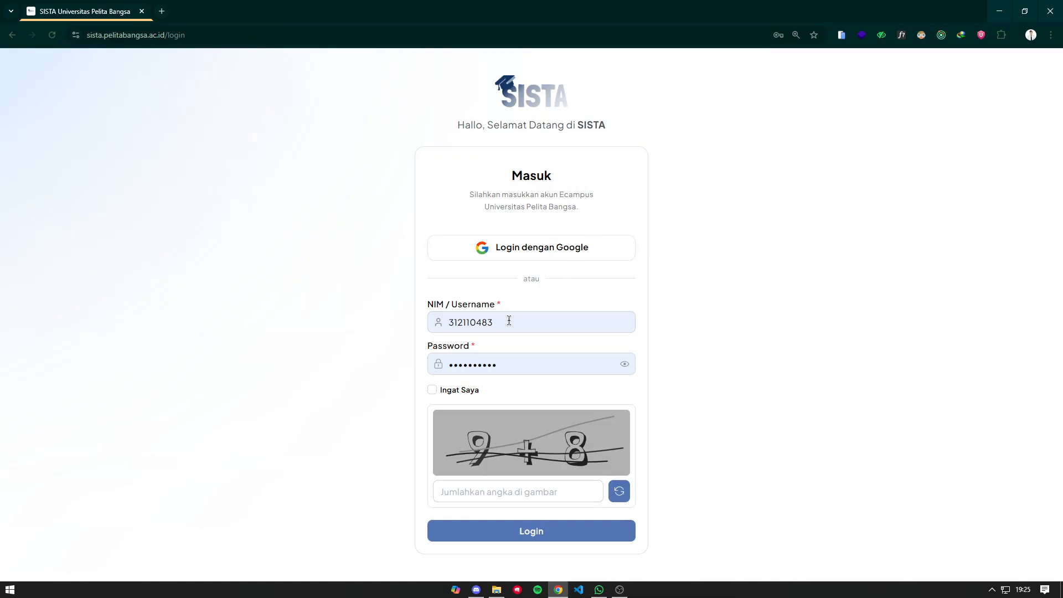
# - Skip the saved NIM and password and sign in with the student's Google account
pyautogui.moveTo(508, 320); pyautogui.dragTo(438, 322)
pyautogui.moveTo(548, 361); pyautogui.dragTo(517, 364)
pyautogui.click(450, 364)
pyautogui.click(606, 351)
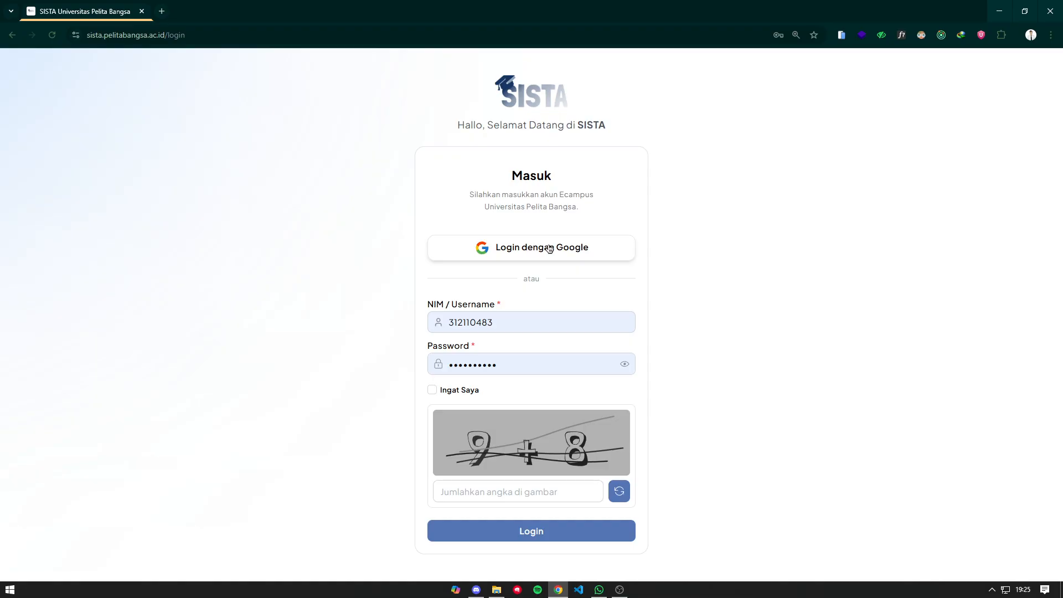
pyautogui.click(548, 248)
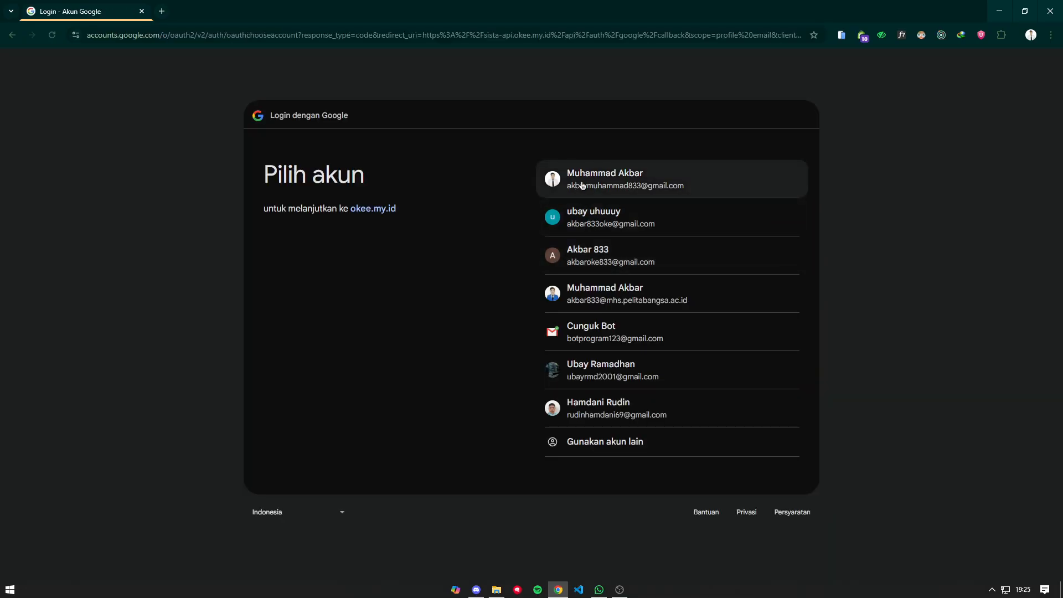
pyautogui.click(742, 249)
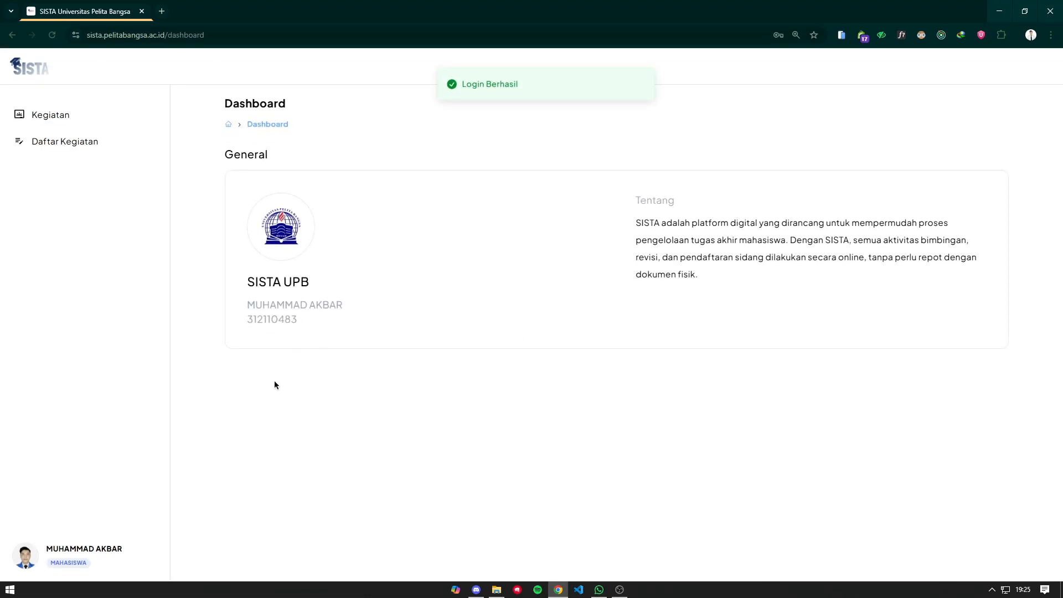
# - Review the student's profile, then open the Kegiatan list showing two completed KKP activities
pyautogui.click(119, 561)
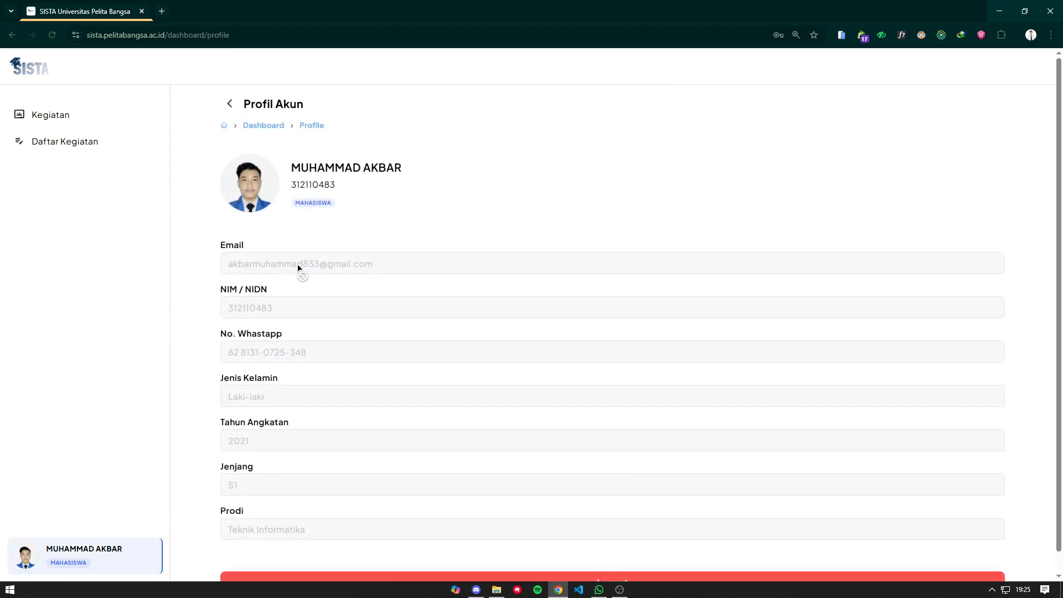
pyautogui.scroll(-1, 297, 268)
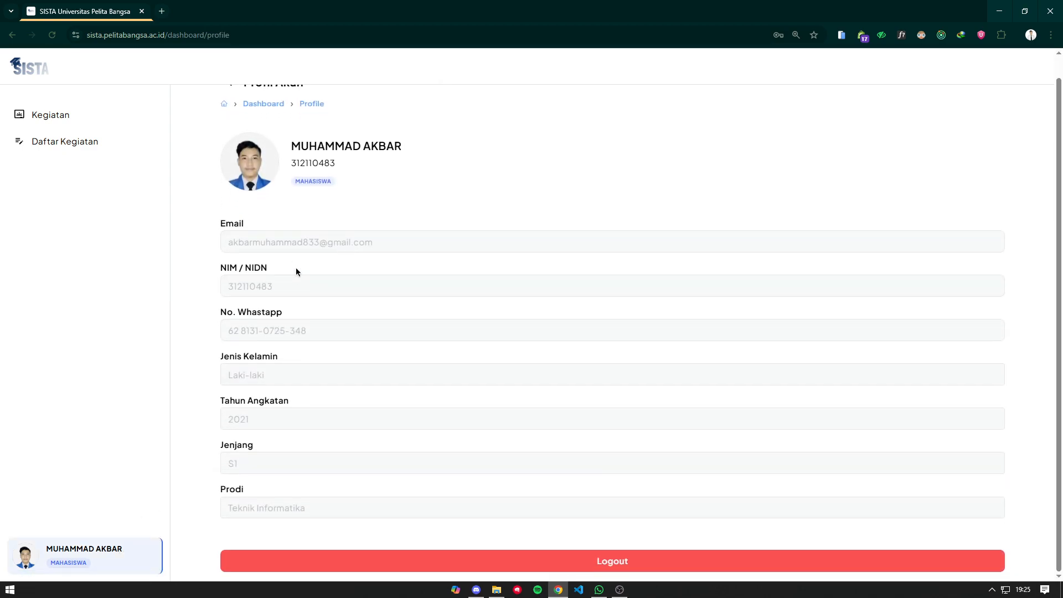
pyautogui.click(107, 141)
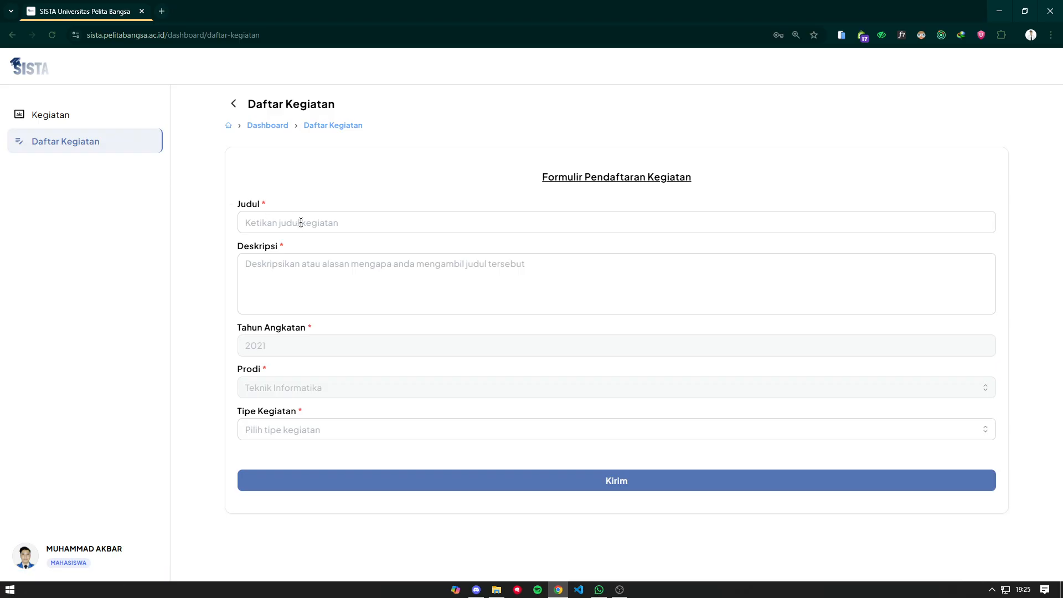
pyautogui.click(133, 115)
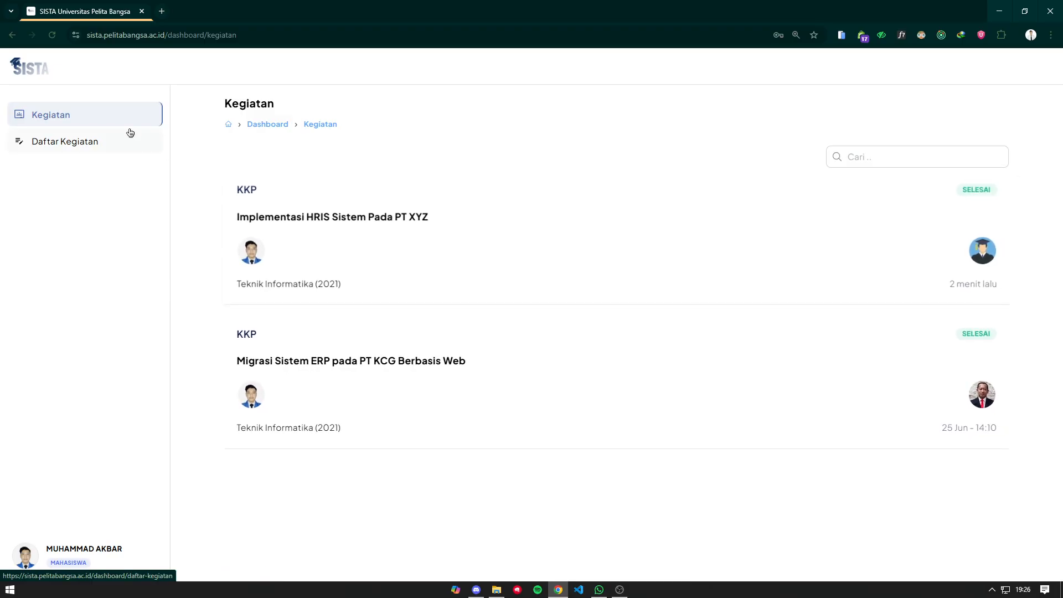
# - Enter 'Implementasi Sistem Restaurant' as the title and 'Demo aplikasi' as the description
pyautogui.click(100, 141)
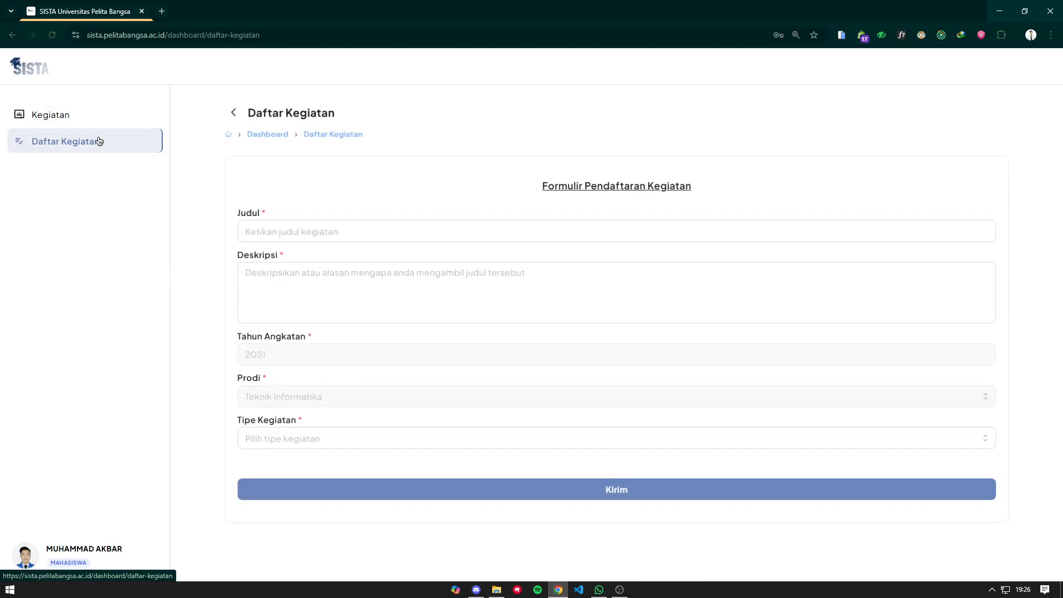
pyautogui.click(288, 227)
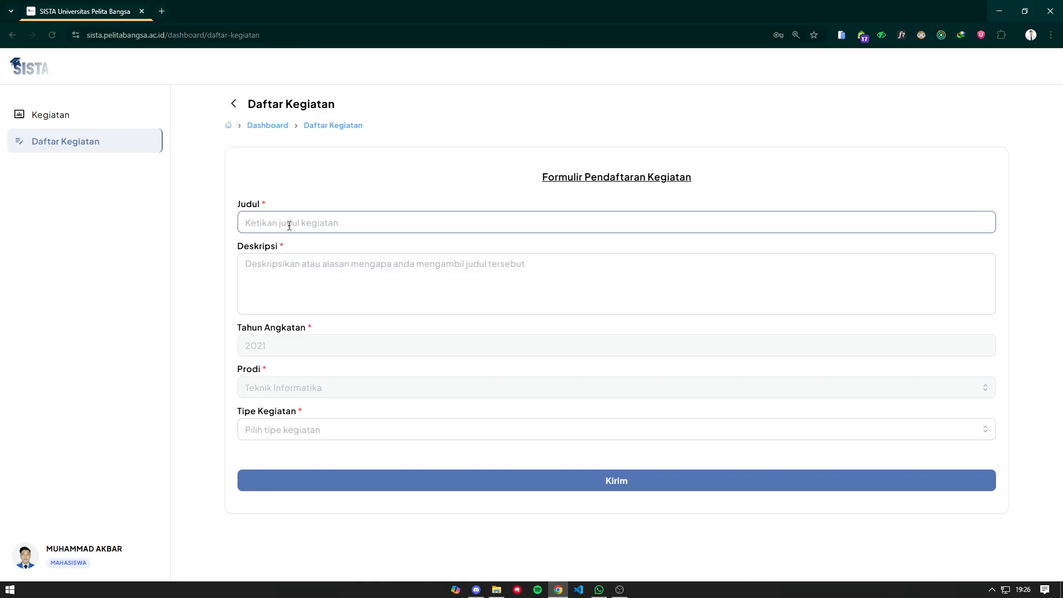
pyautogui.write('I')
pyautogui.write('Demo aplikasi')
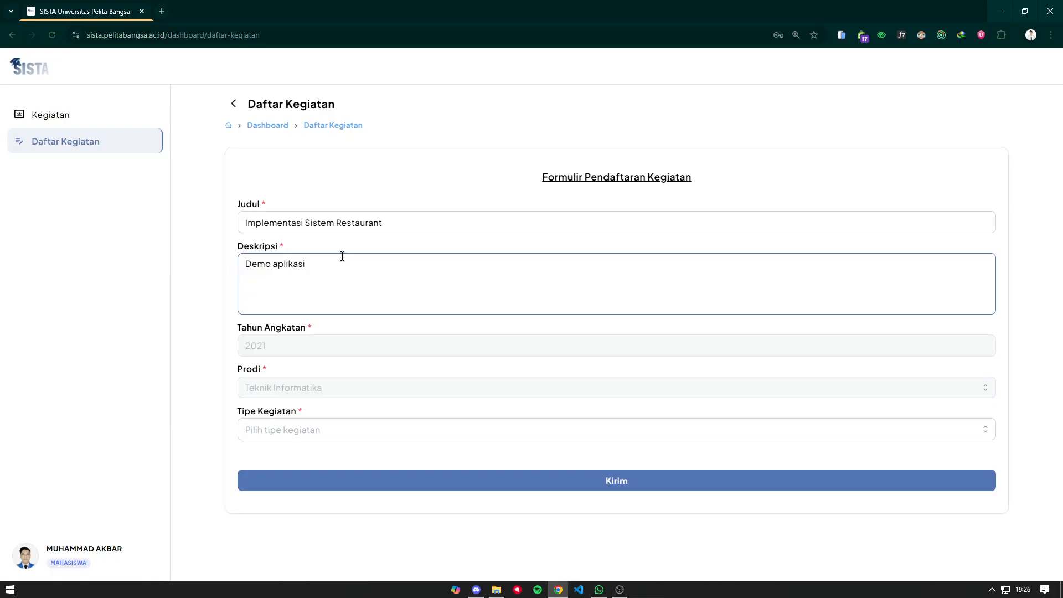
# - Check the fixed intake year 2021 and programme Teknik Informatika, then show Tipe Kegiatan choices
pyautogui.moveTo(275, 347); pyautogui.dragTo(227, 347)
pyautogui.click(228, 347)
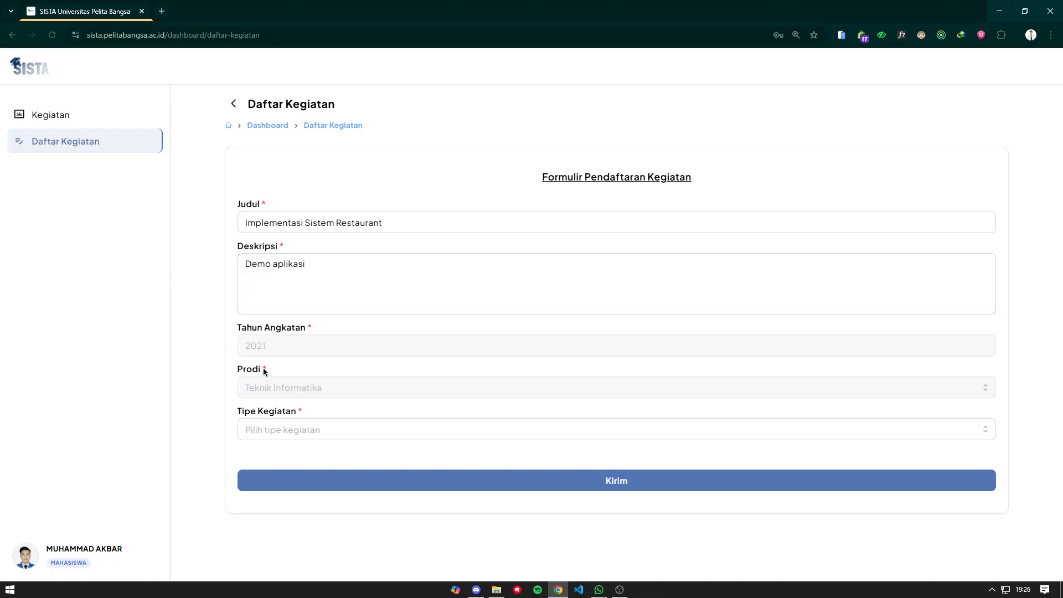
pyautogui.doubleClick(271, 347)
pyautogui.click(270, 357)
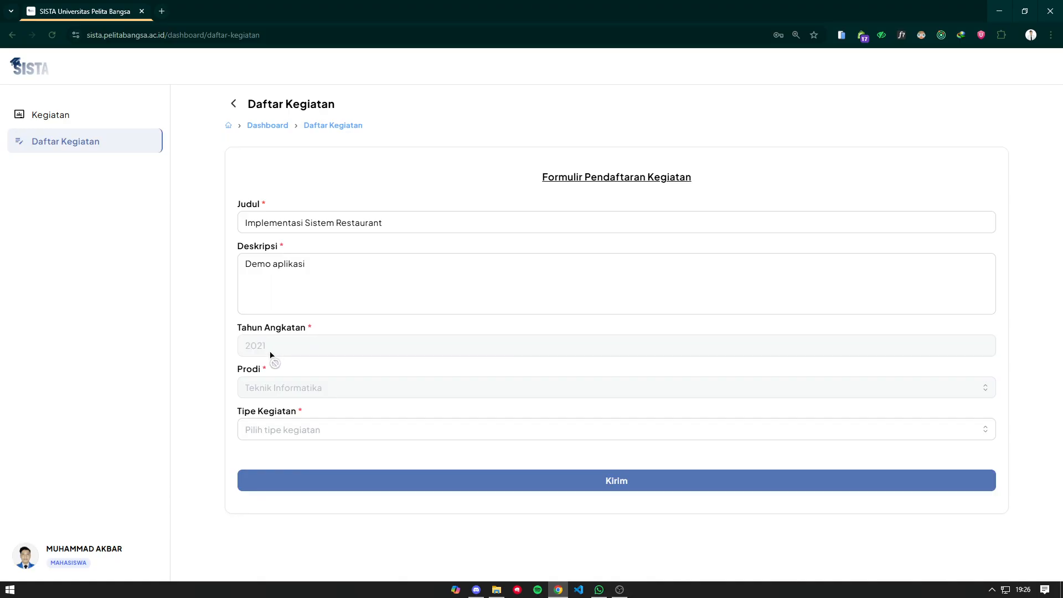
pyautogui.moveTo(332, 391); pyautogui.dragTo(240, 390)
pyautogui.click(279, 390)
pyautogui.click(326, 436)
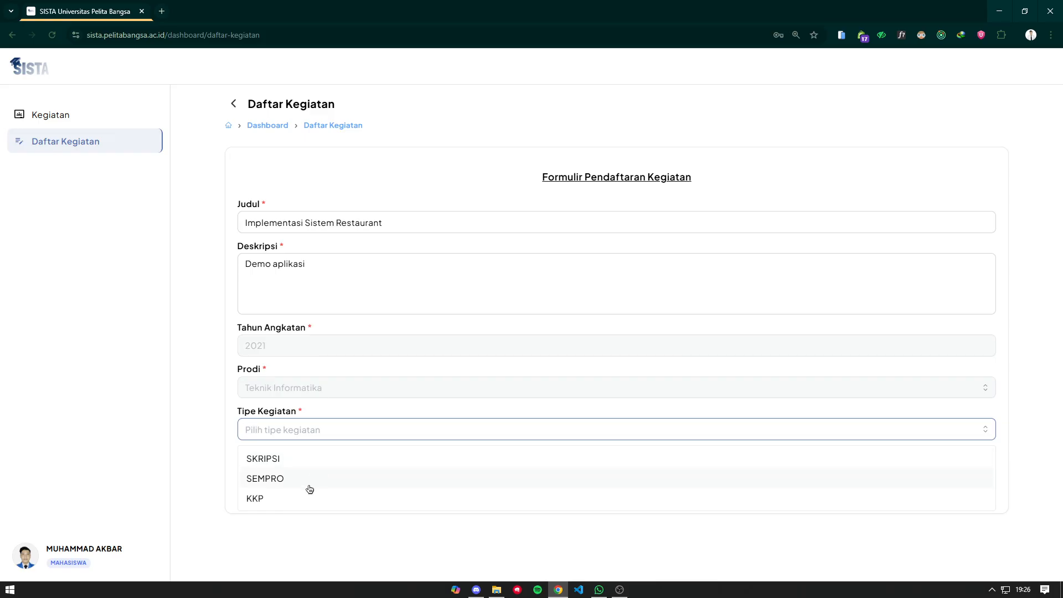
# - Set the activity type to SKRIPSI and the specialisation to Software Engineer
pyautogui.click(292, 465)
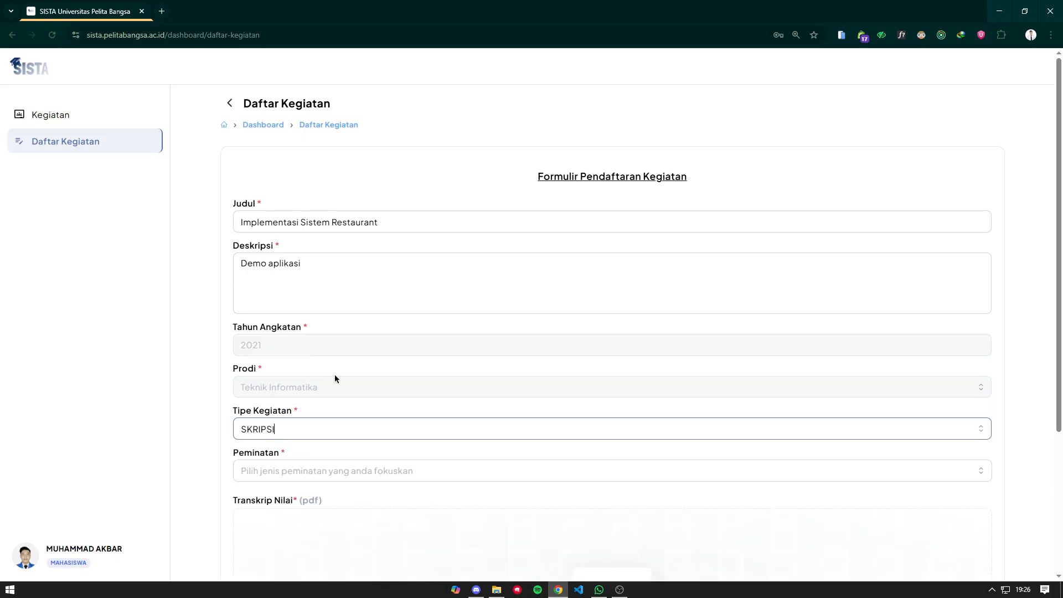
pyautogui.scroll(-3, 334, 374)
pyautogui.click(326, 300)
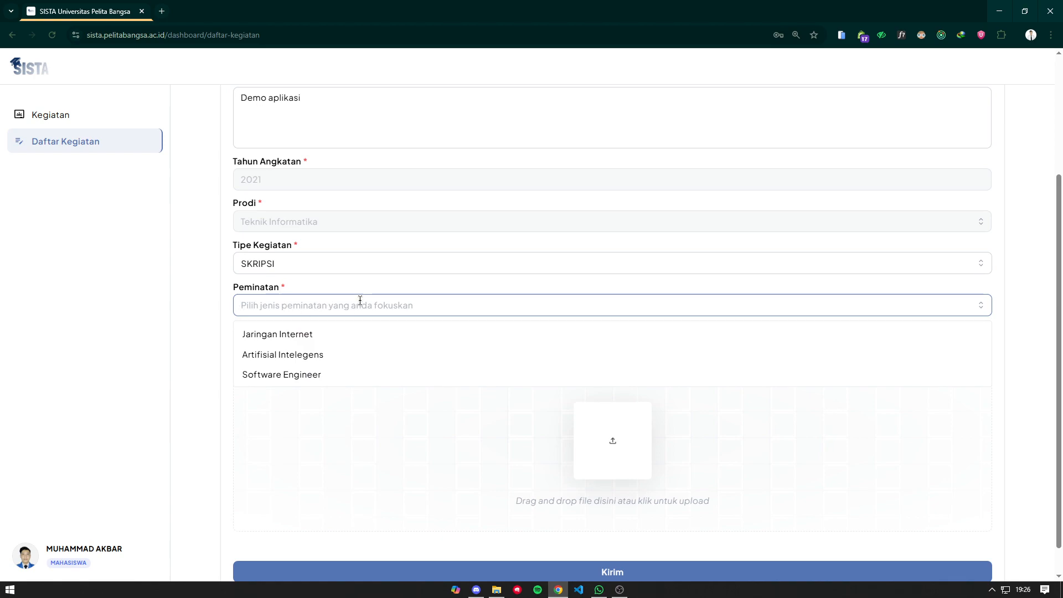
pyautogui.click(302, 380)
pyautogui.scroll(-1, 387, 366)
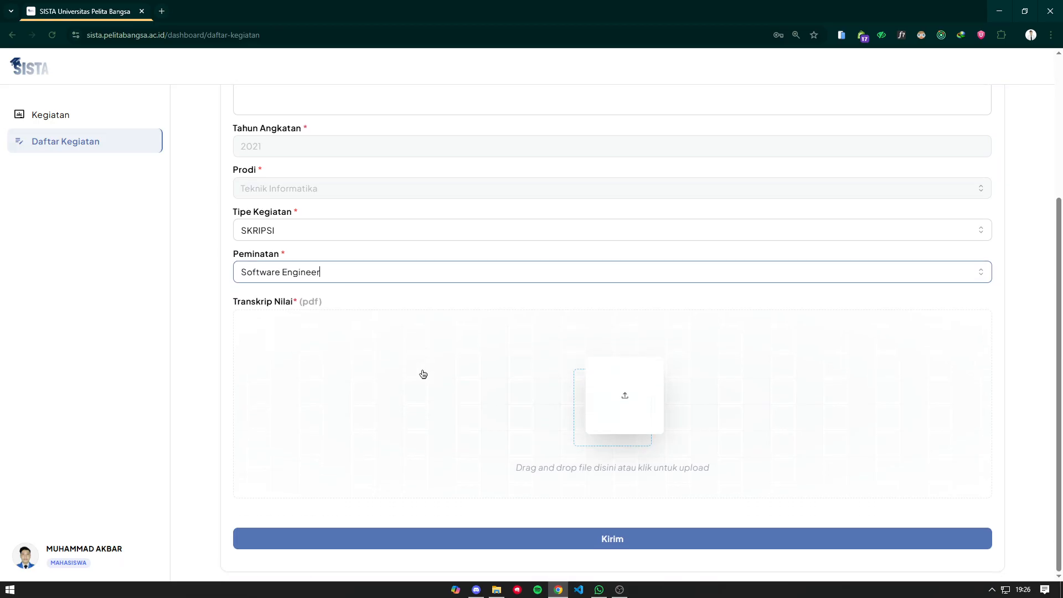
# - Attach UAS Etika Profesi.pdf as Transkrip Nilai from File Explorer and submit the registration
pyautogui.press('super+e')
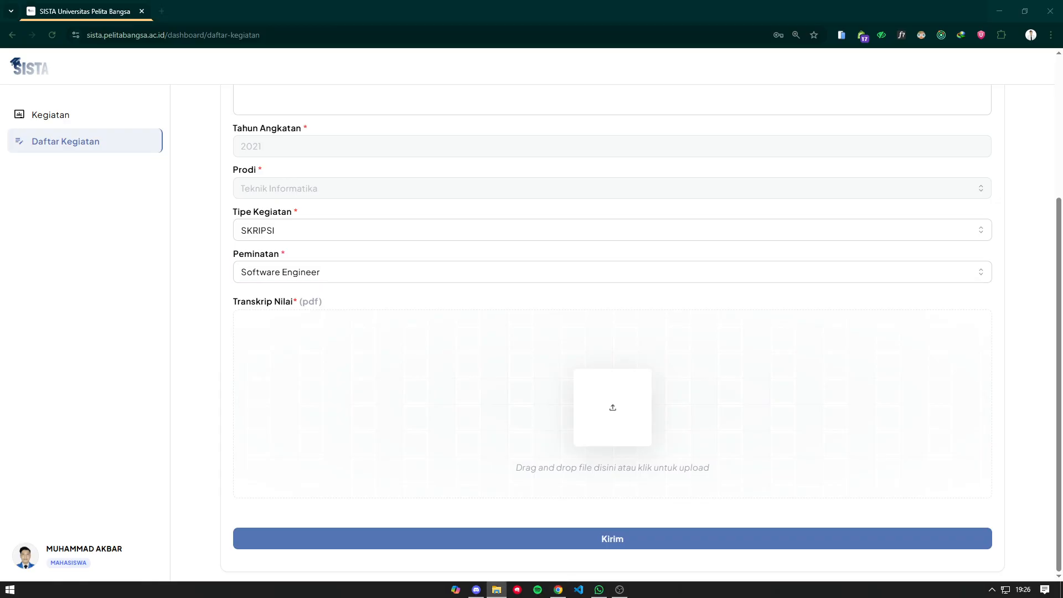
pyautogui.moveTo(406, 299); pyautogui.dragTo(609, 407)
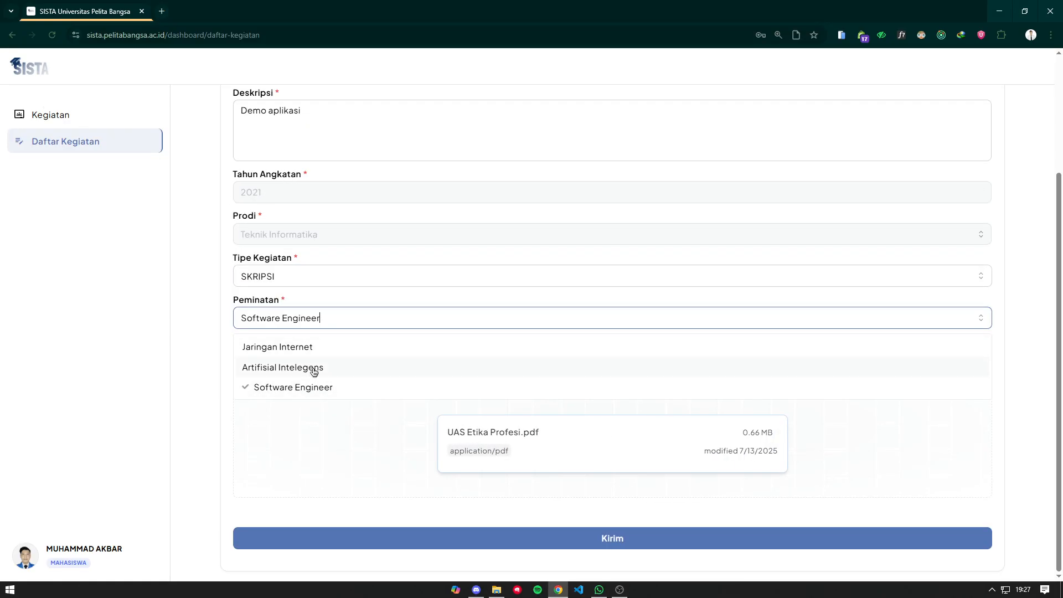
pyautogui.click(383, 302)
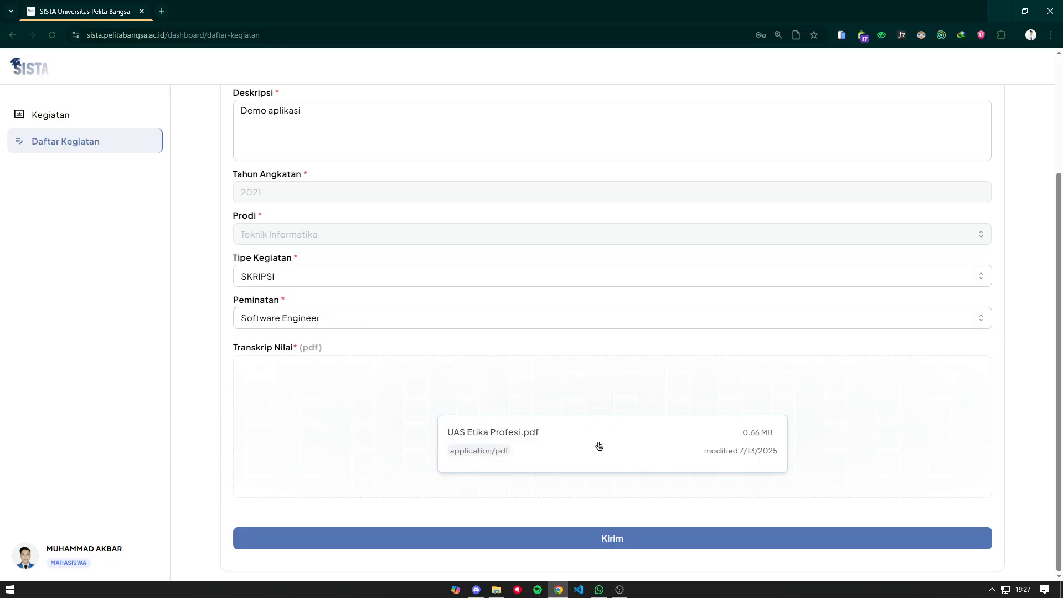
pyautogui.click(650, 539)
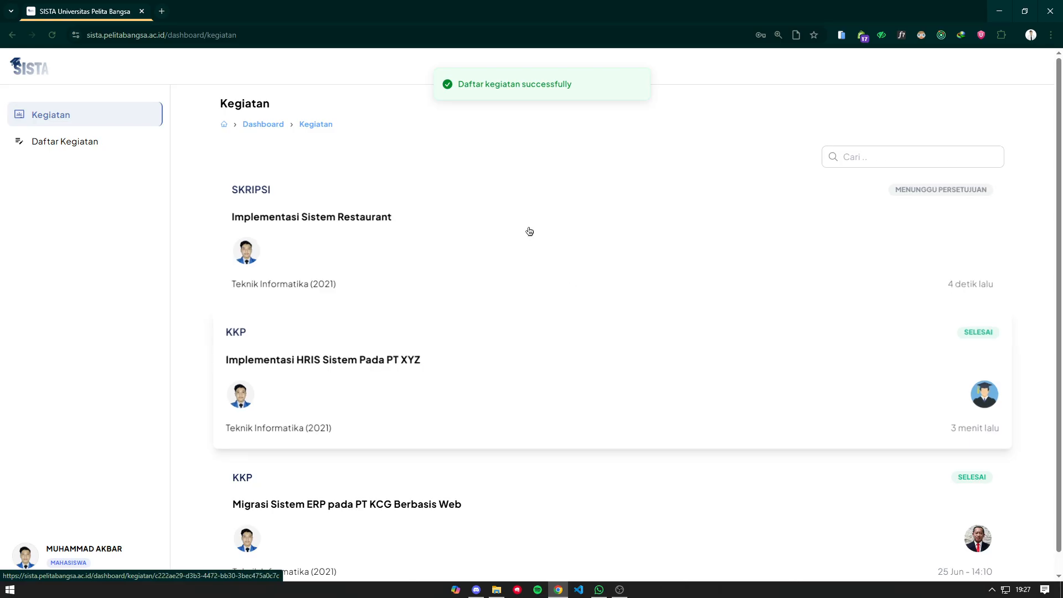
pyautogui.click(371, 214)
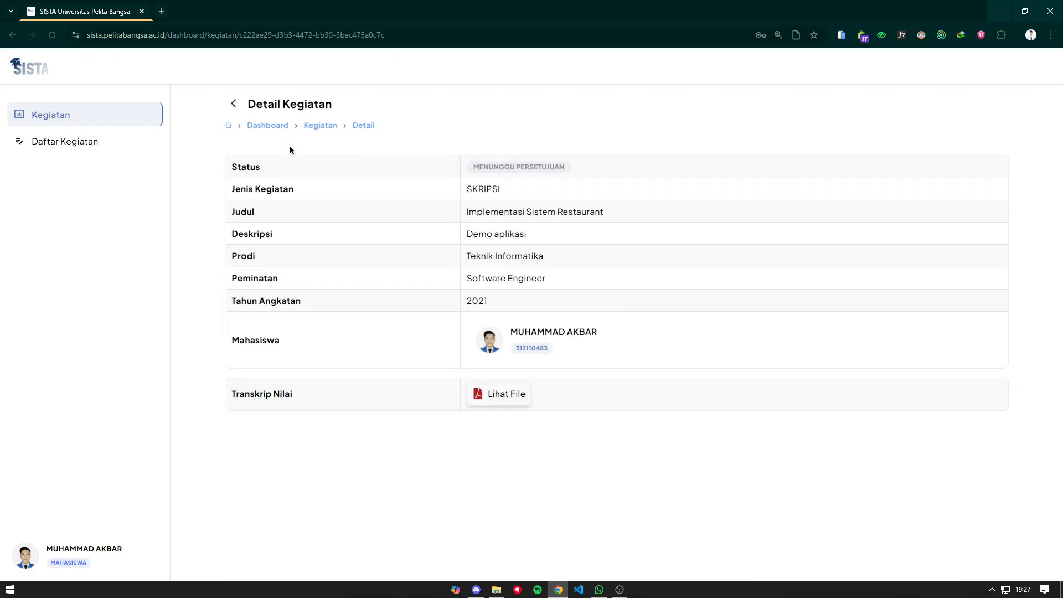
pyautogui.click(491, 395)
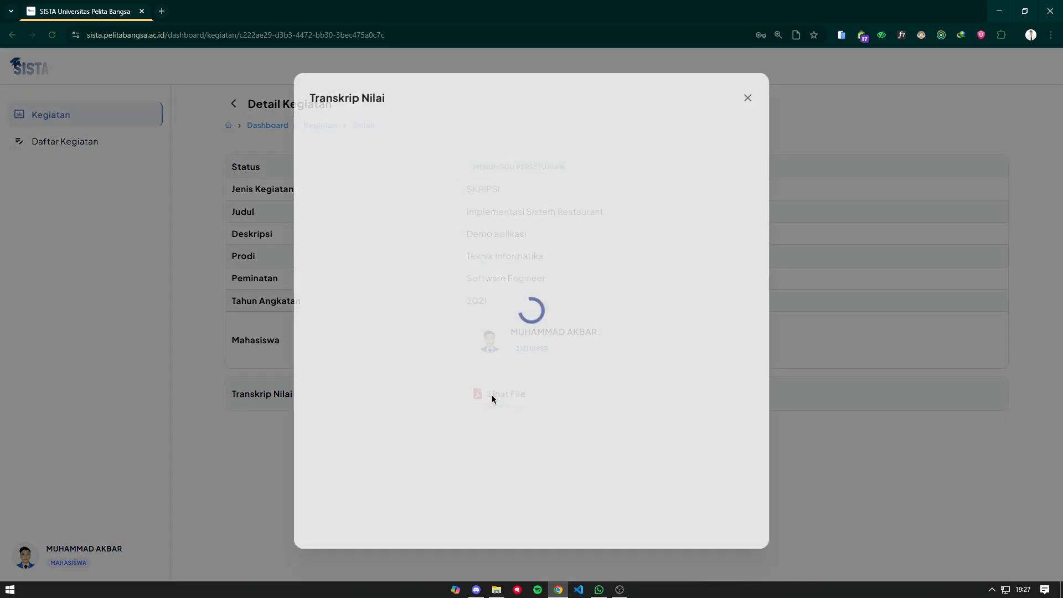
pyautogui.scroll(-10, 498, 267)
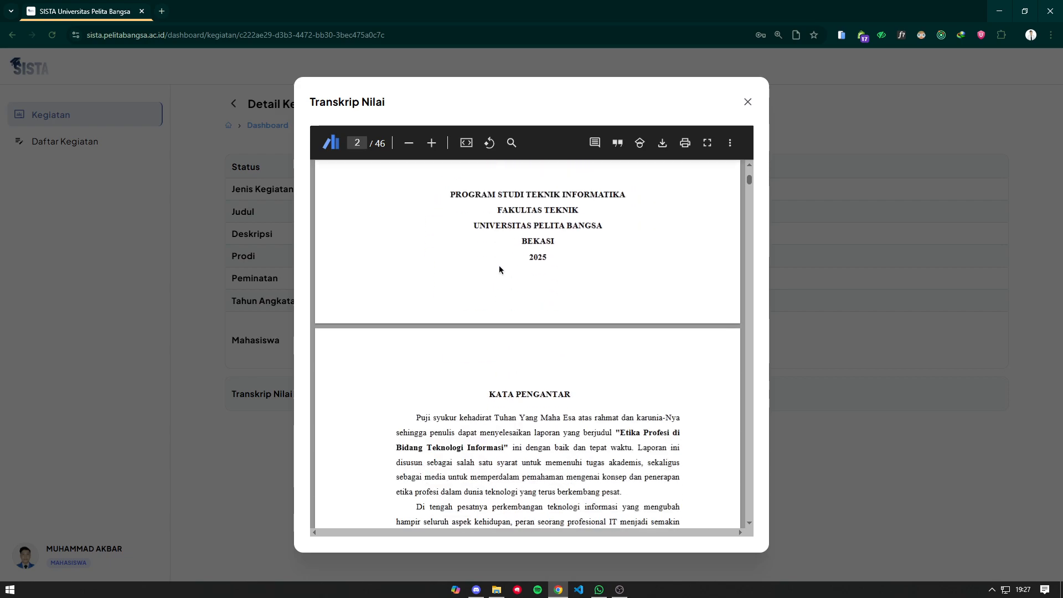
pyautogui.scroll(5, 526, 276)
pyautogui.click(748, 102)
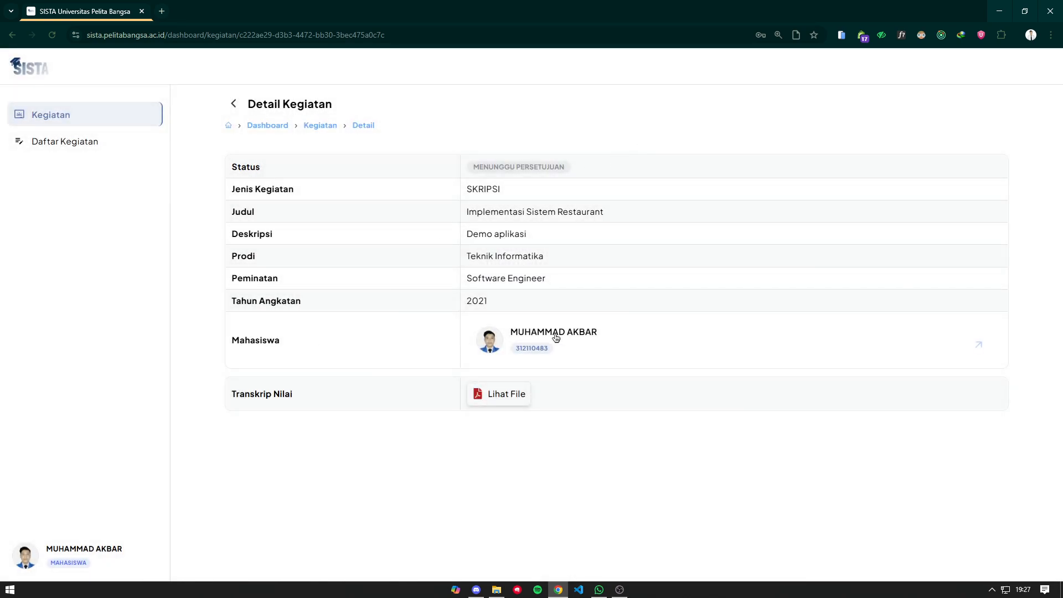
pyautogui.moveTo(570, 173); pyautogui.dragTo(502, 172)
pyautogui.click(233, 103)
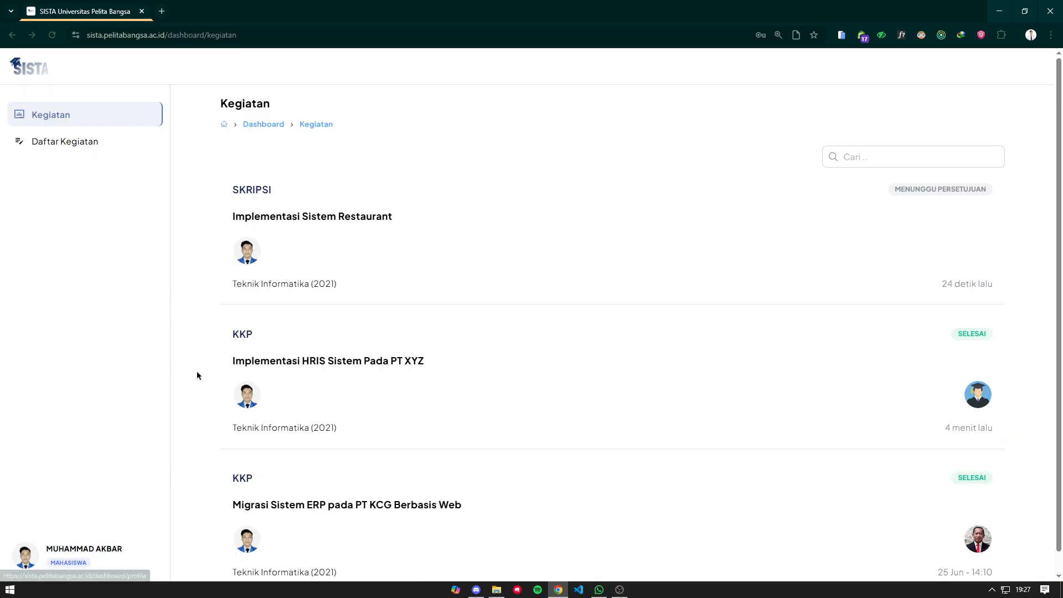
# - Open a new Chrome Incognito window
pyautogui.click(1051, 35)
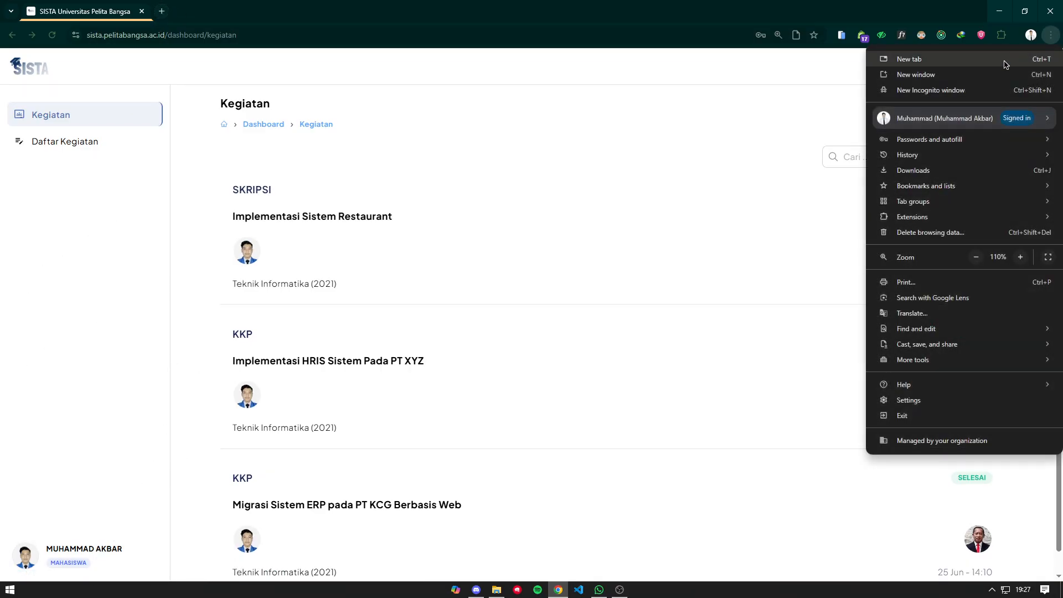
pyautogui.click(950, 90)
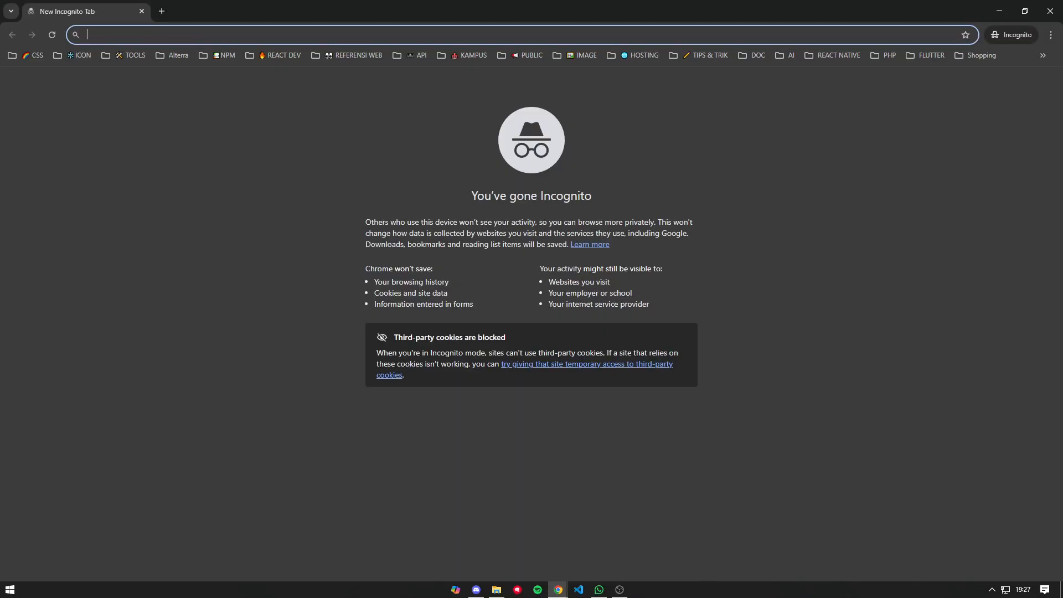
pyautogui.write('ad')
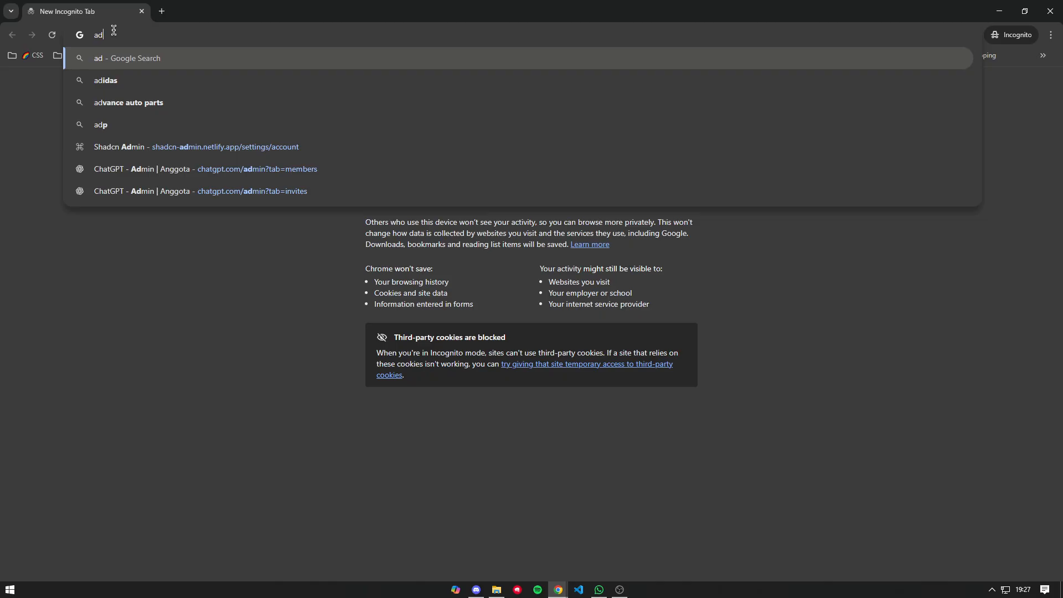
pyautogui.write('min')
pyautogui.hotkey('ctrl', 'a')
pyautogui.press('BackSpace')
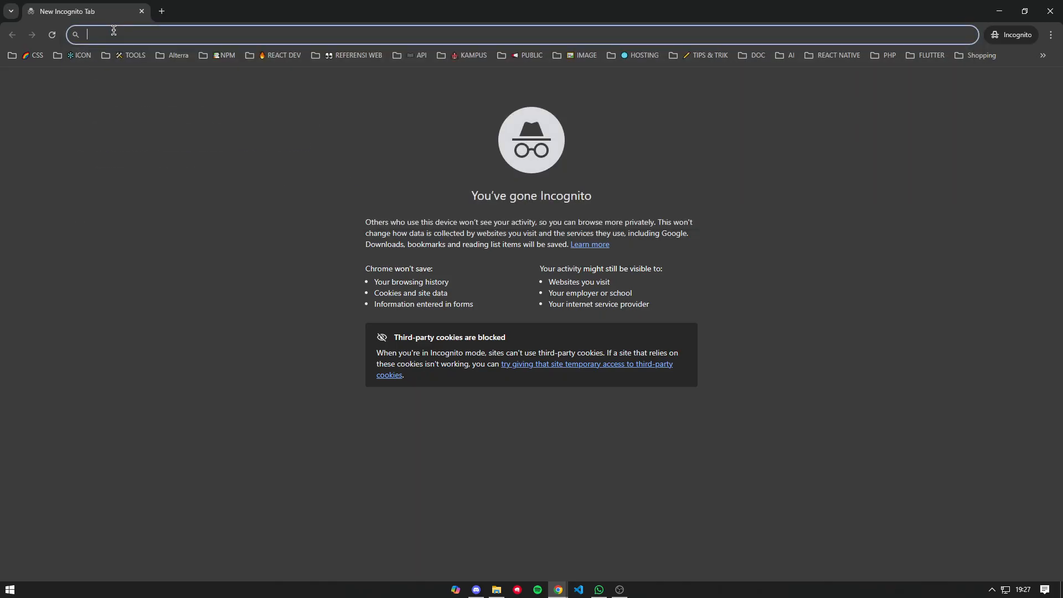
pyautogui.doubleClick(245, 11)
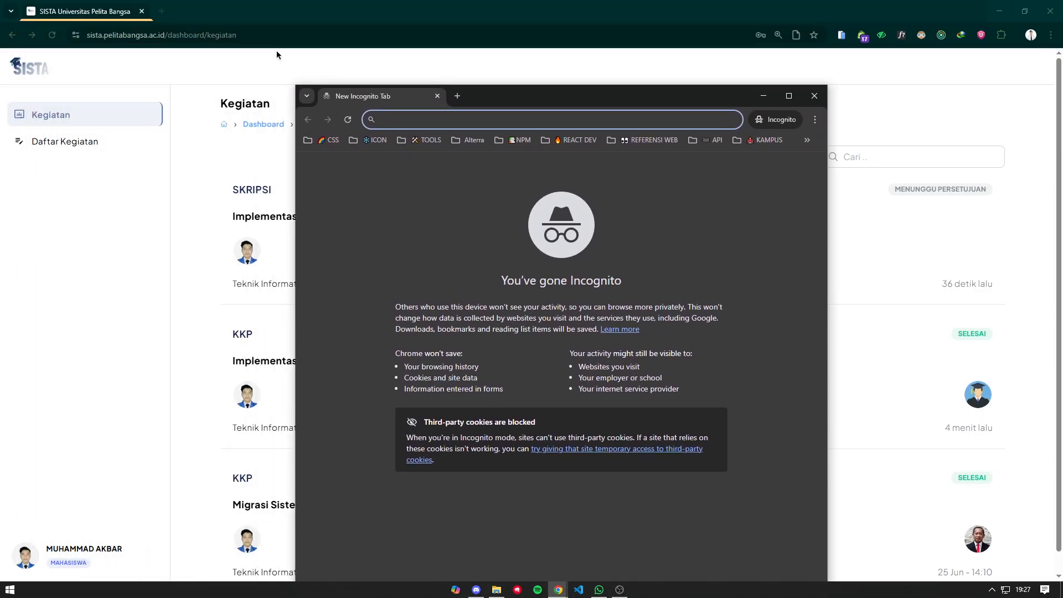
# - Load the SISTA site in the Incognito window and maximize it
pyautogui.click(232, 58)
pyautogui.click(558, 590)
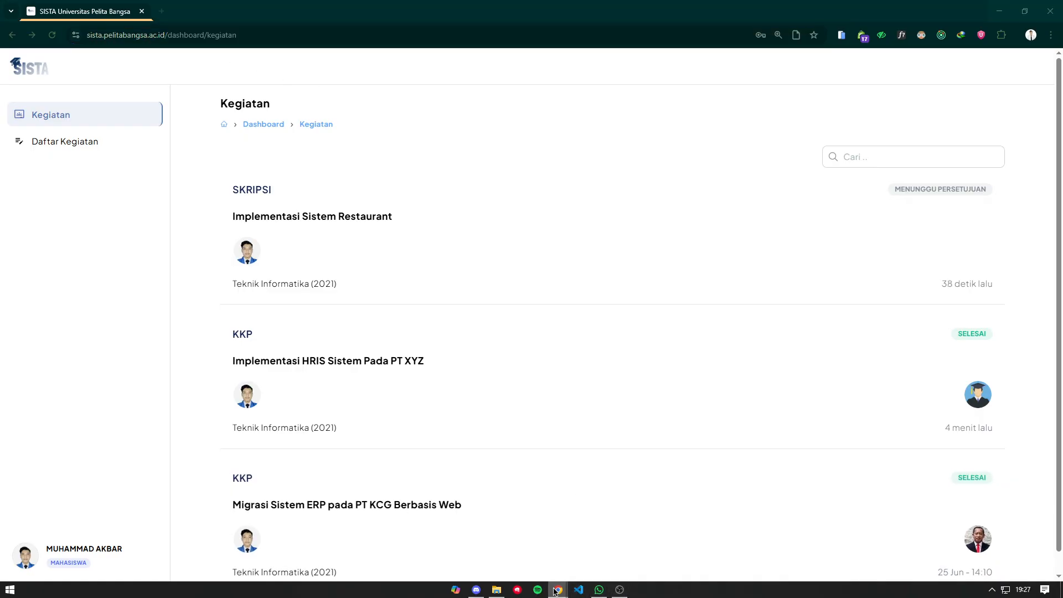
pyautogui.click(617, 546)
pyautogui.write('sista.pelitabangsa.ac.id')
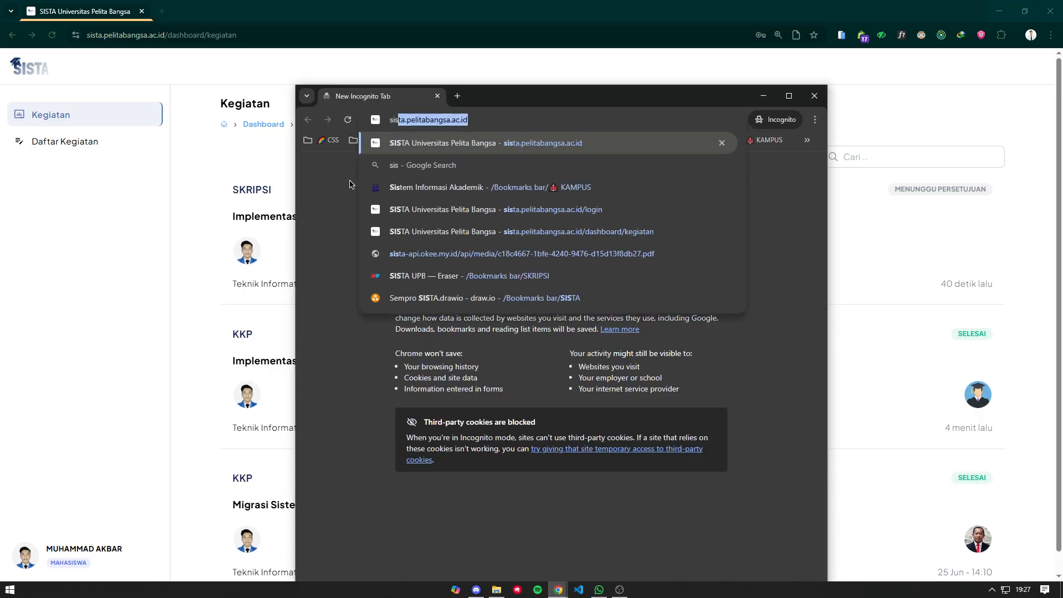
pyautogui.press('Return')
pyautogui.doubleClick(631, 93)
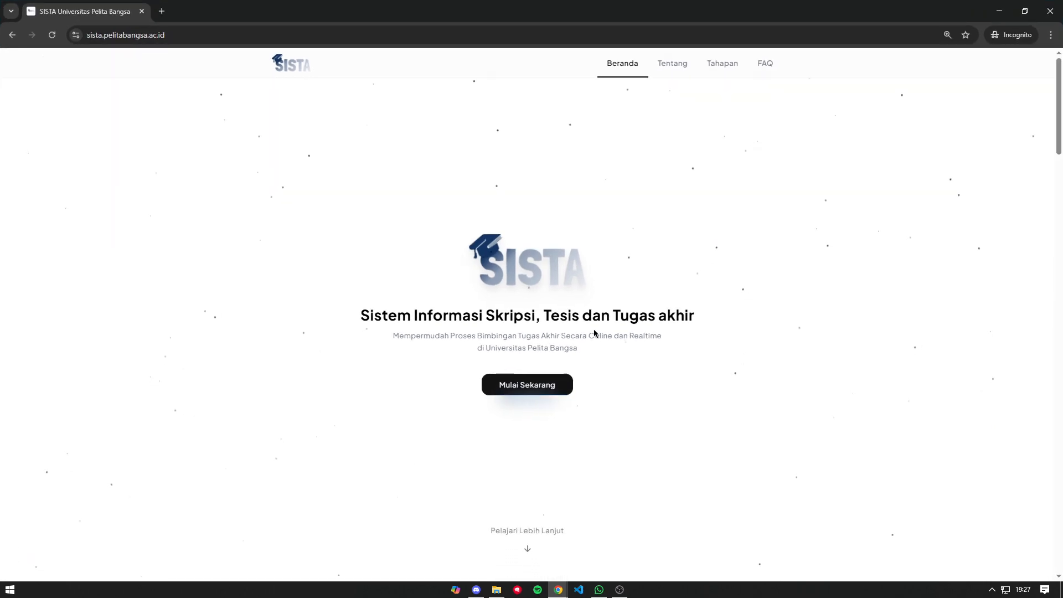
# - Log in to SISTA as admin with the account password and captcha answer 14
pyautogui.click(531, 387)
pyautogui.click(531, 318)
pyautogui.write('admin')
pyautogui.press('Tab')
pyautogui.write('••••••••')
pyautogui.press('Tab')
pyautogui.press('Tab')
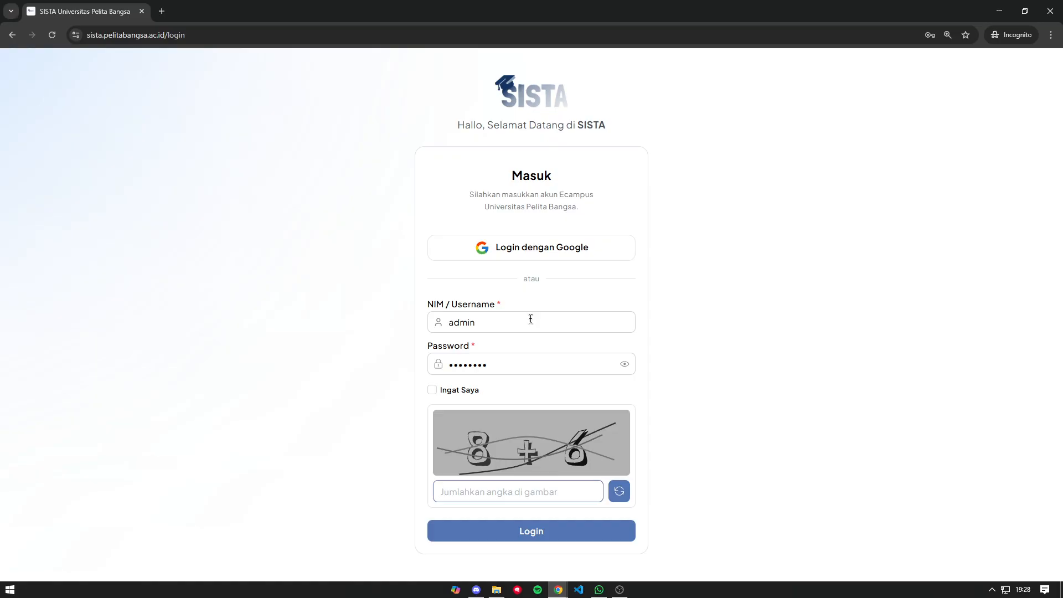
pyautogui.write('14')
pyautogui.press('Return')
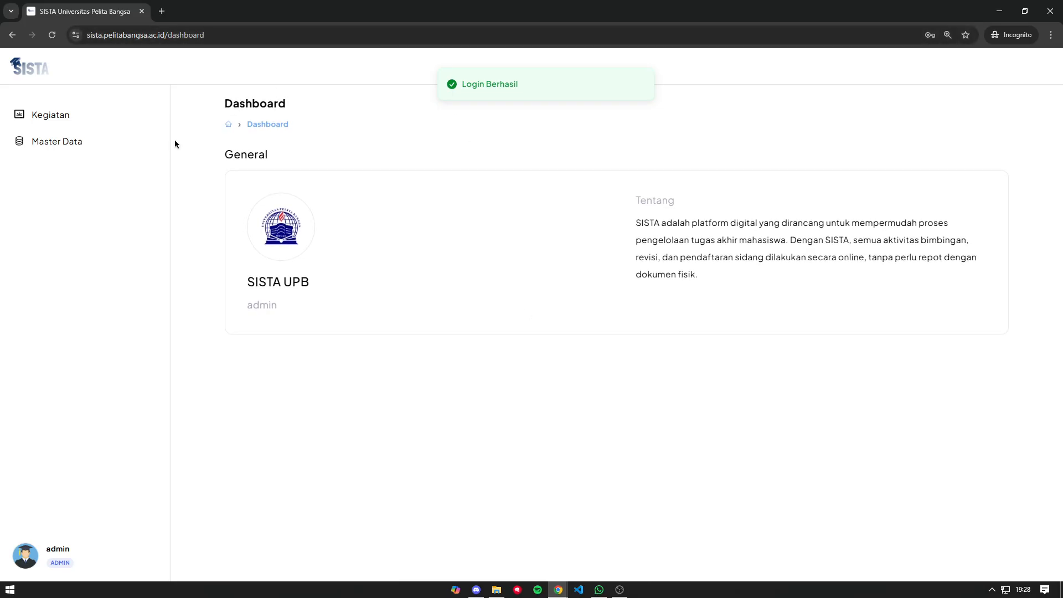
# - Browse the admin's Kegiatan program list and view Teknik Informatika's activities (SKRIPSI 2, SEMPRO 0, KKP 5)
pyautogui.click(113, 128)
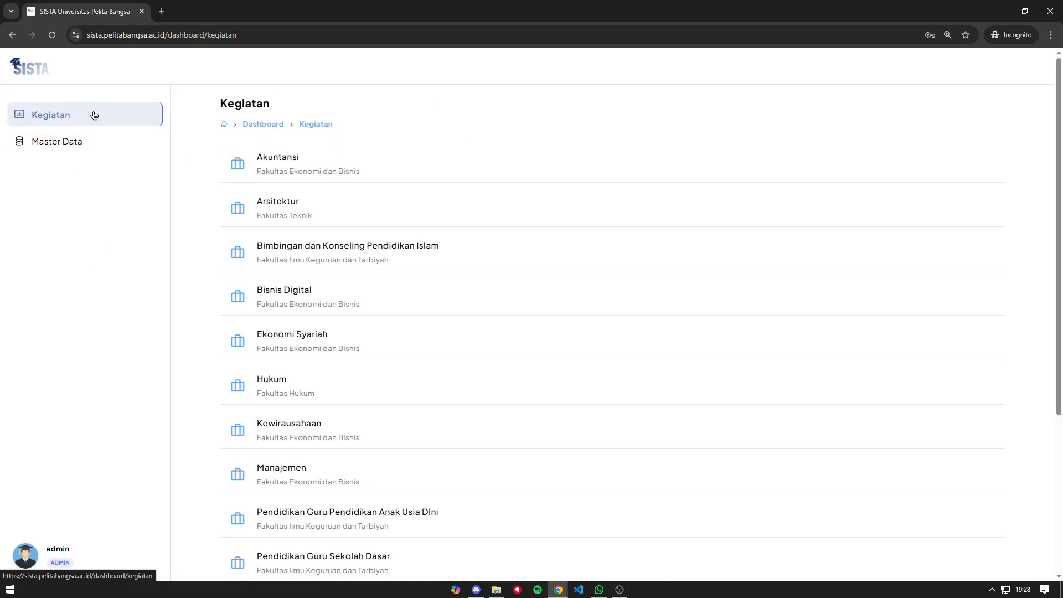
pyautogui.click(89, 149)
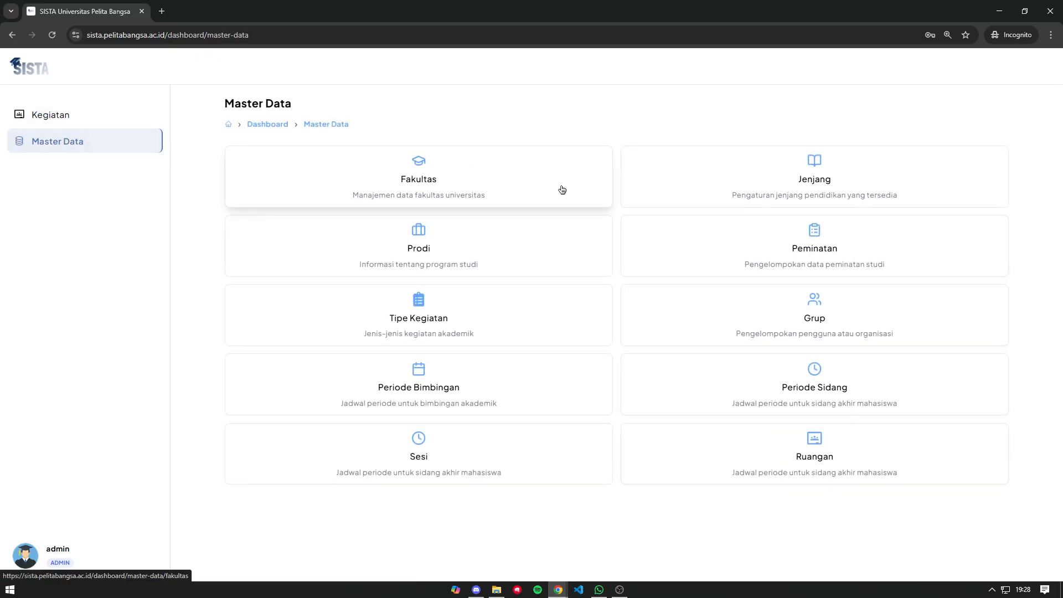
pyautogui.click(90, 125)
pyautogui.scroll(-4, 349, 230)
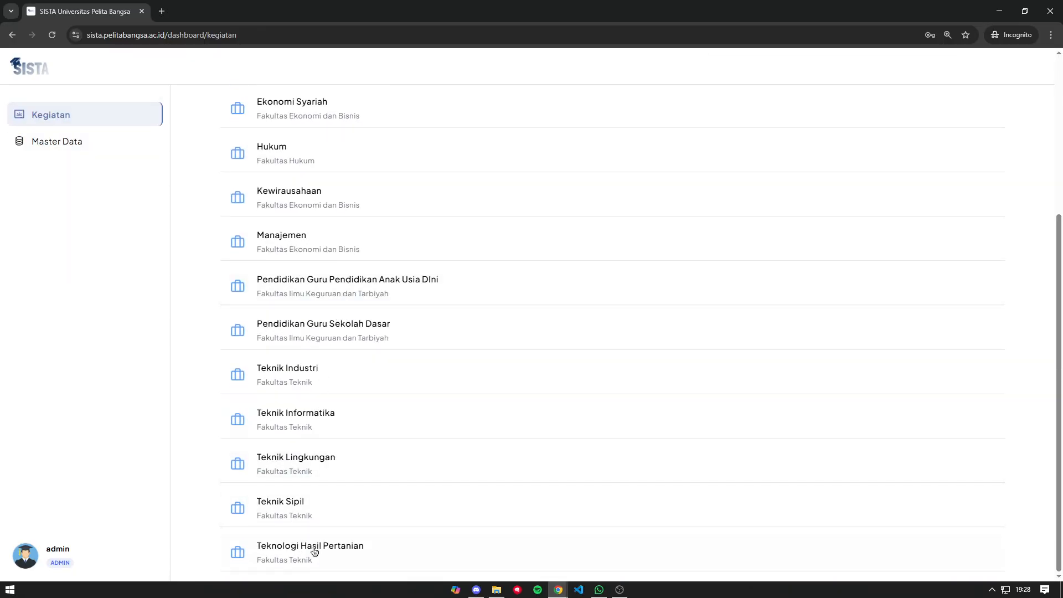
pyautogui.click(338, 419)
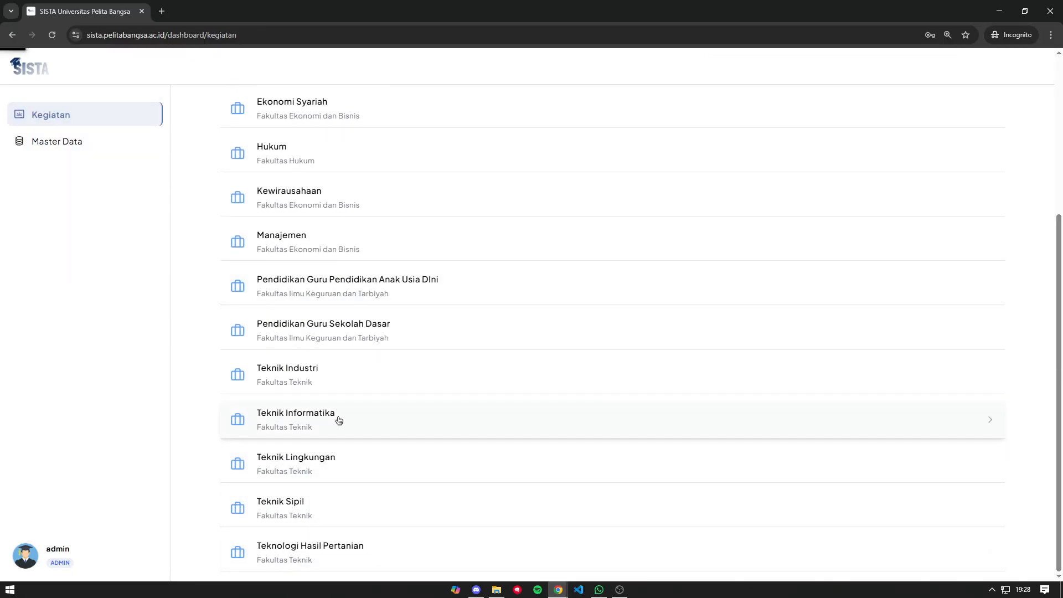
pyautogui.click(236, 100)
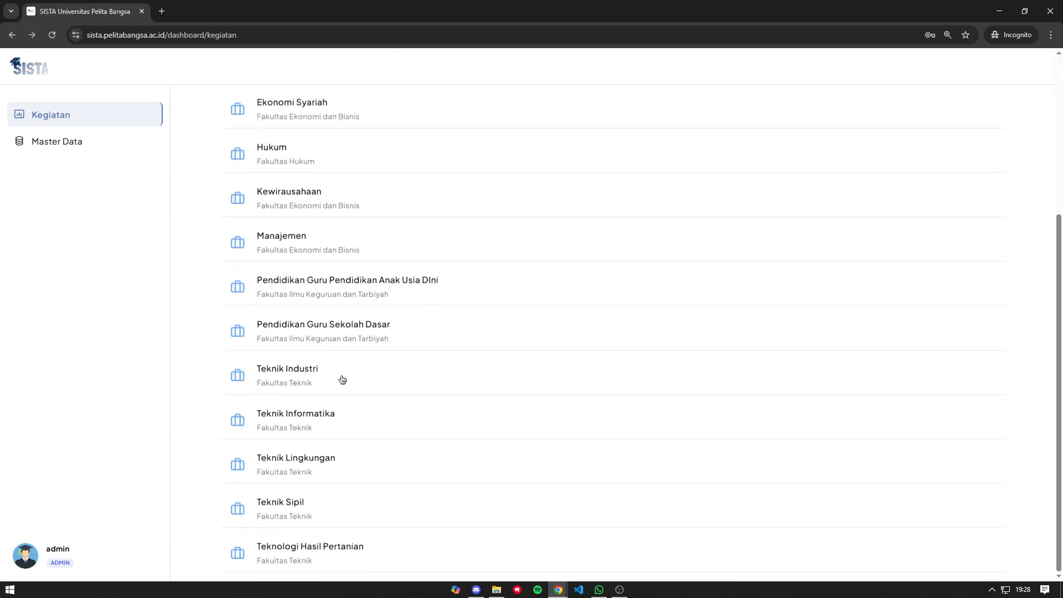
# - Open Teknik Informatika's SKRIPSI submissions and preview the first student's transcript file
pyautogui.click(326, 416)
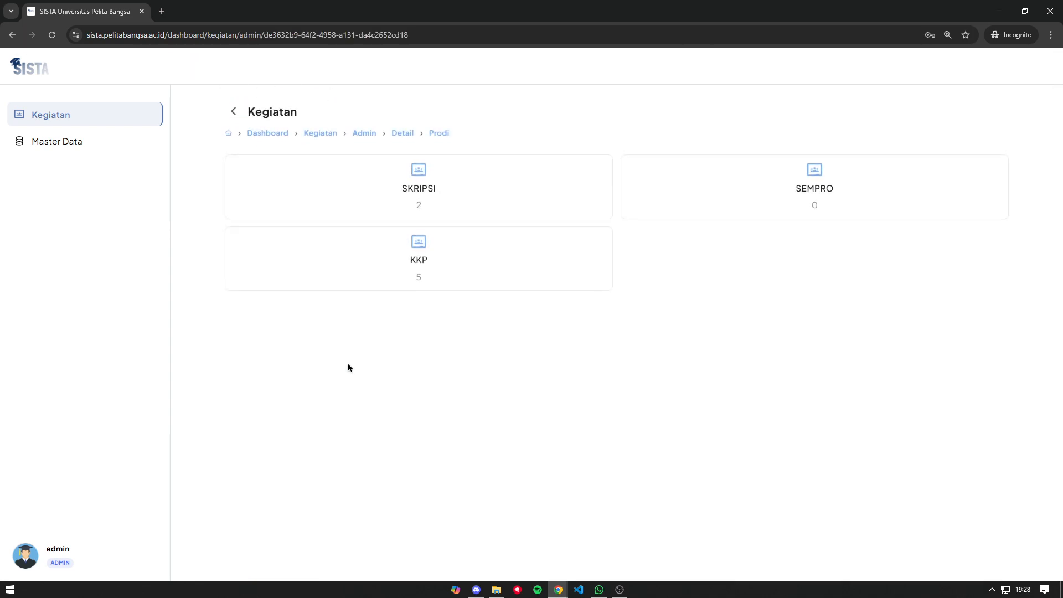
pyautogui.click(421, 190)
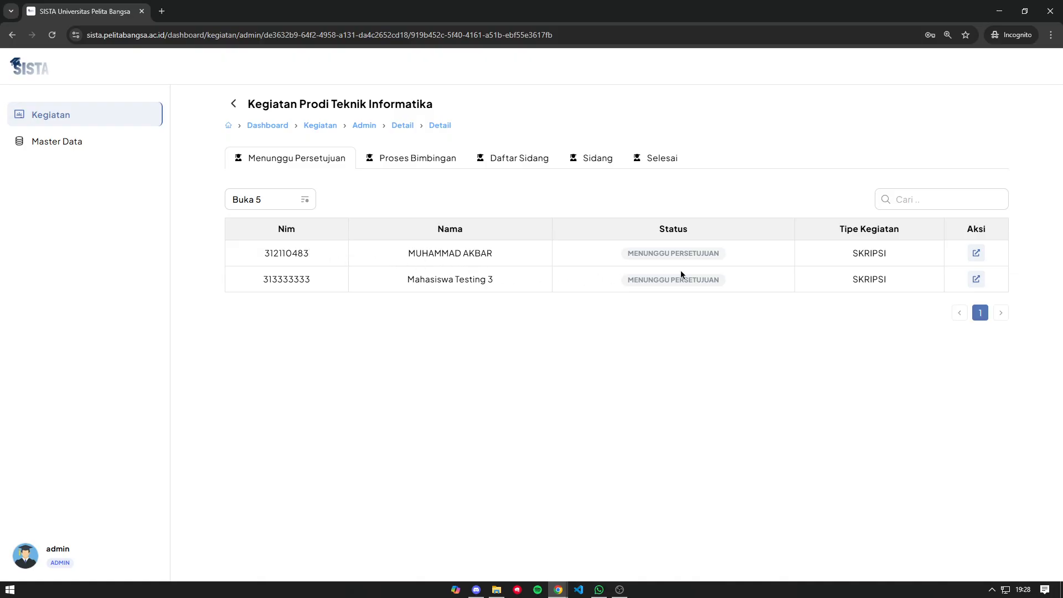
pyautogui.moveTo(408, 256); pyautogui.dragTo(498, 249)
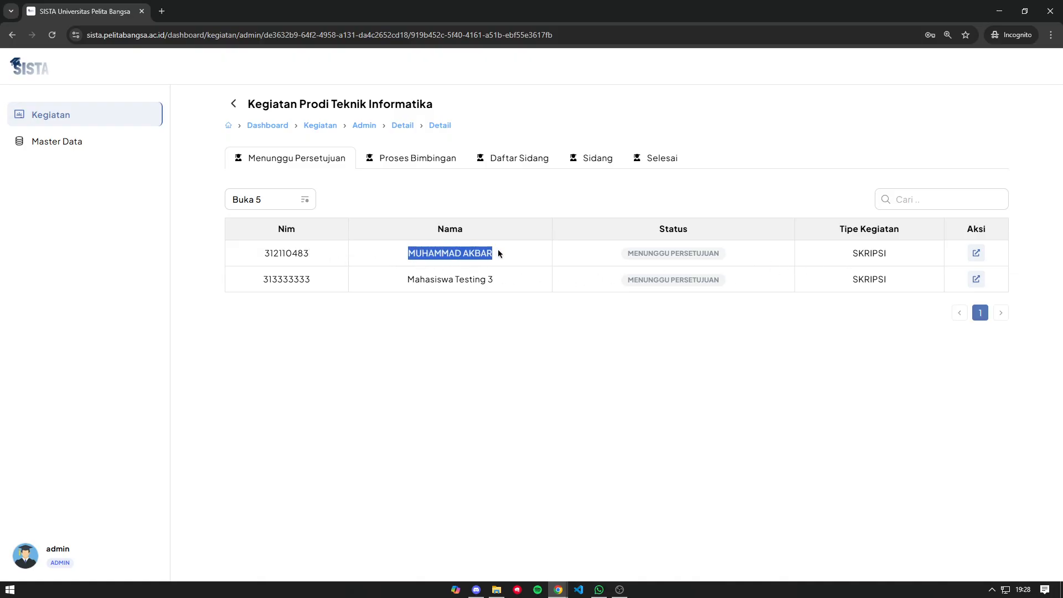
pyautogui.click(586, 247)
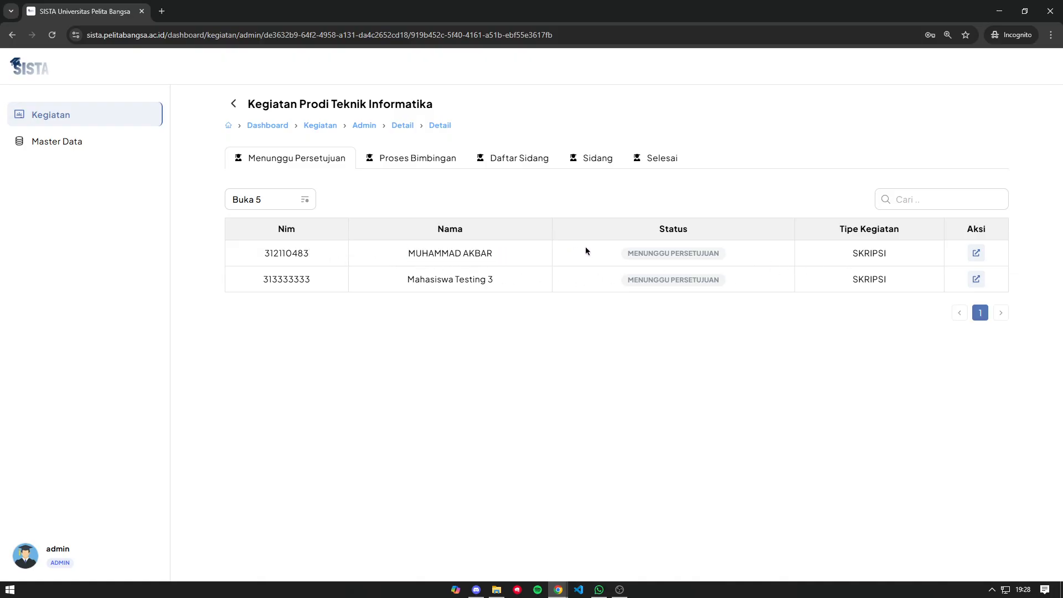
pyautogui.click(977, 252)
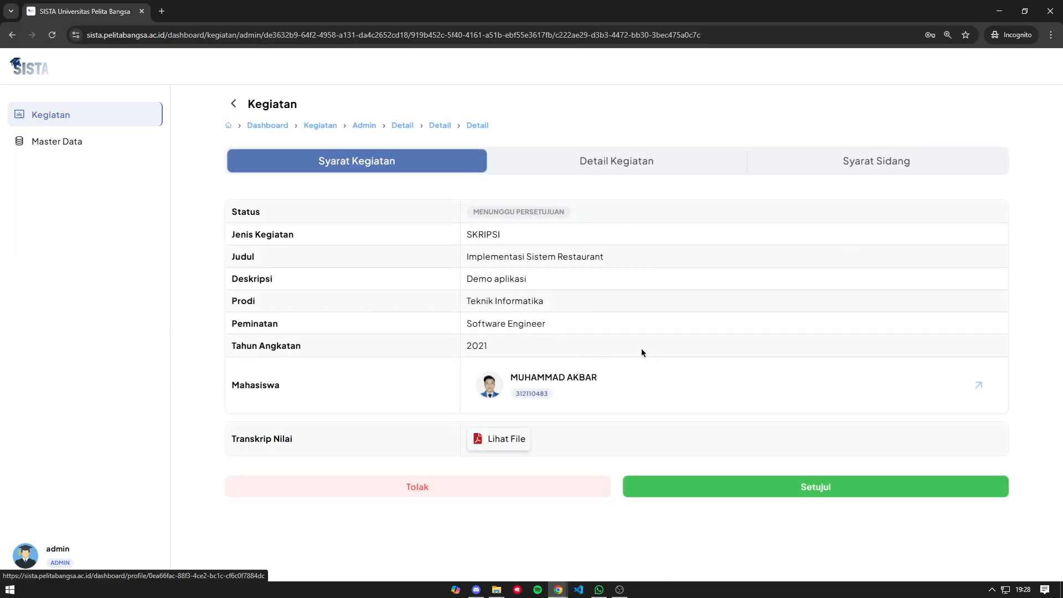
pyautogui.click(498, 439)
pyautogui.scroll(-5, 557, 278)
pyautogui.scroll(5, 557, 278)
pyautogui.click(748, 102)
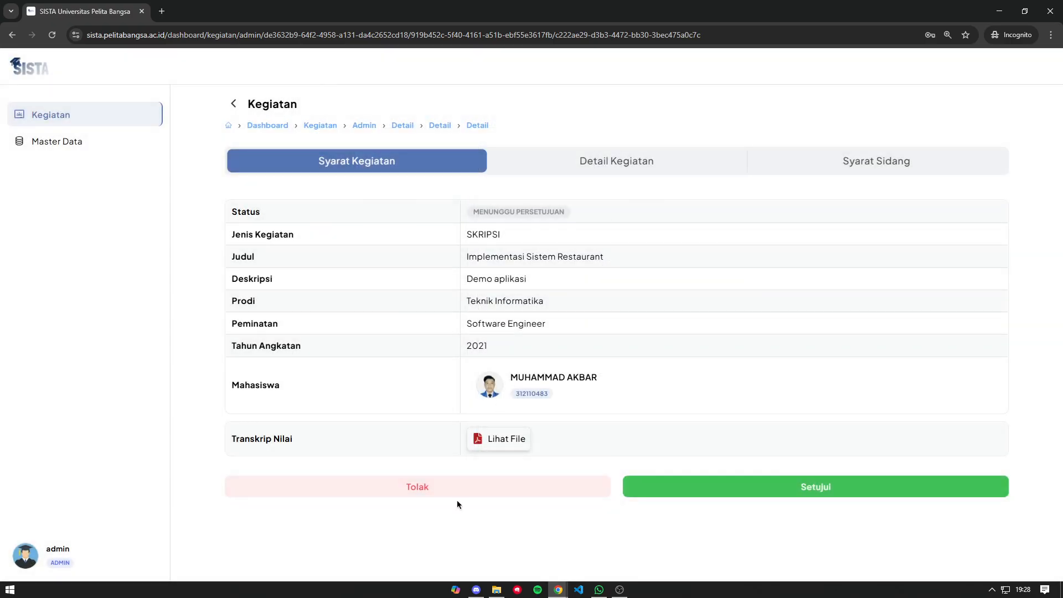
# - Cancel a started rejection, check the student's profile, then choose Setuju on the request
pyautogui.click(461, 492)
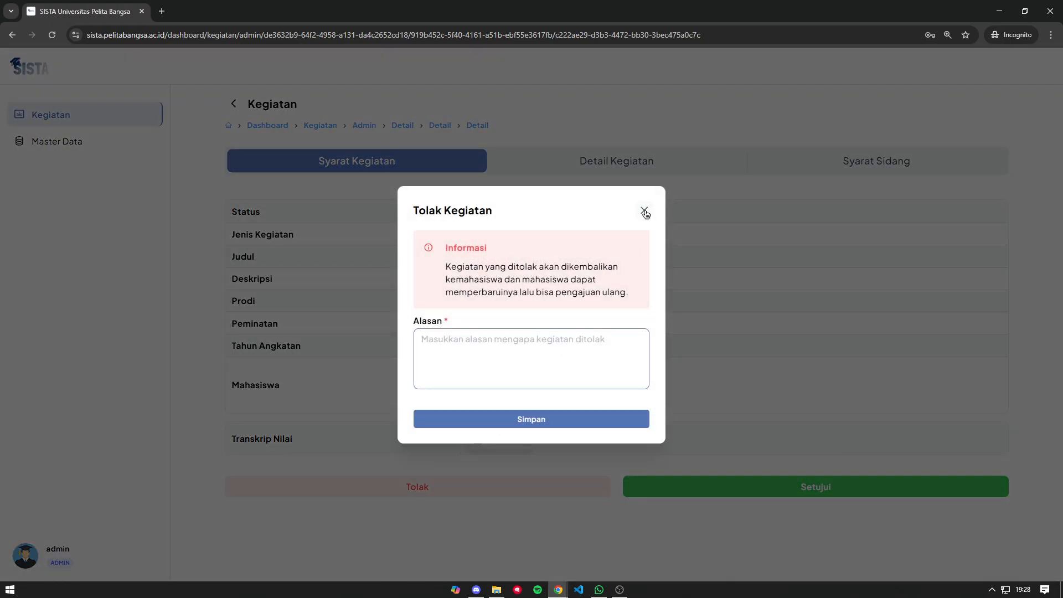
pyautogui.click(645, 211)
pyautogui.click(526, 382)
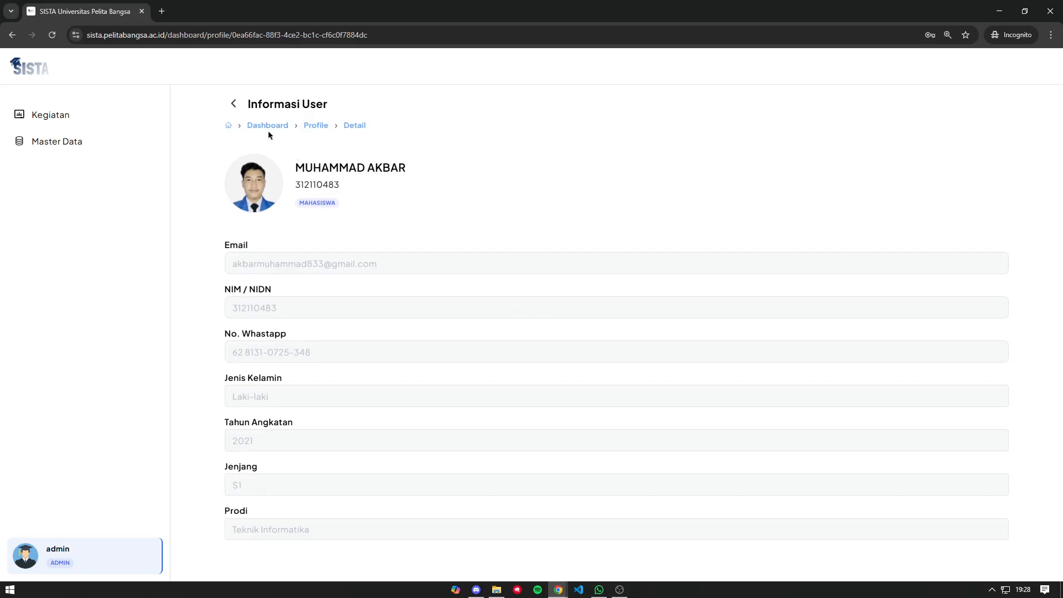
pyautogui.click(233, 104)
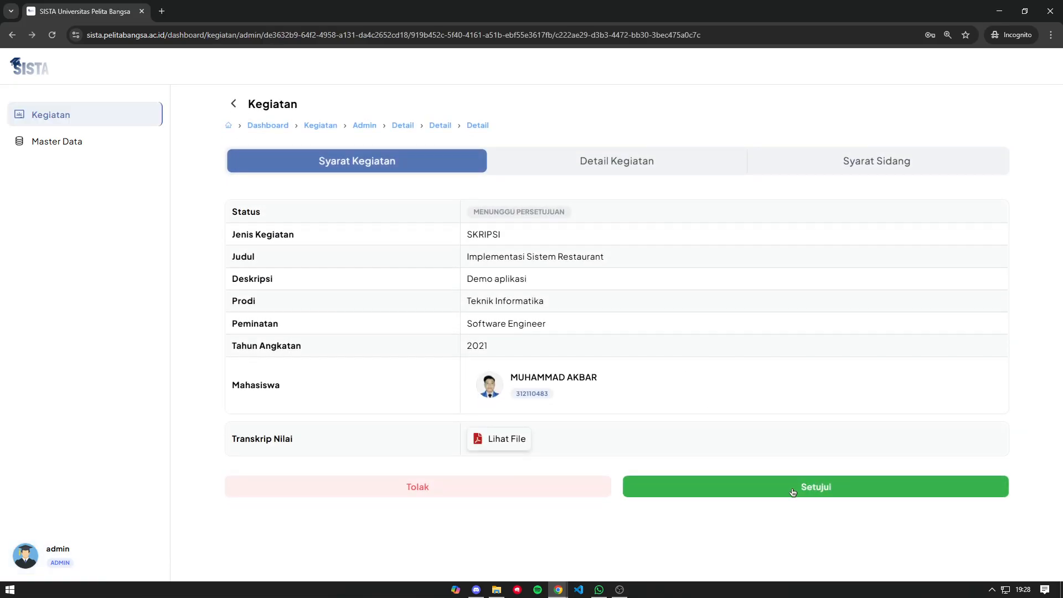
pyautogui.click(792, 490)
# - Choose Periode Bimbingan SKRIPSI (TI) 2025 and assign Dosen Testing 1 as Pembimbing 1
pyautogui.click(520, 271)
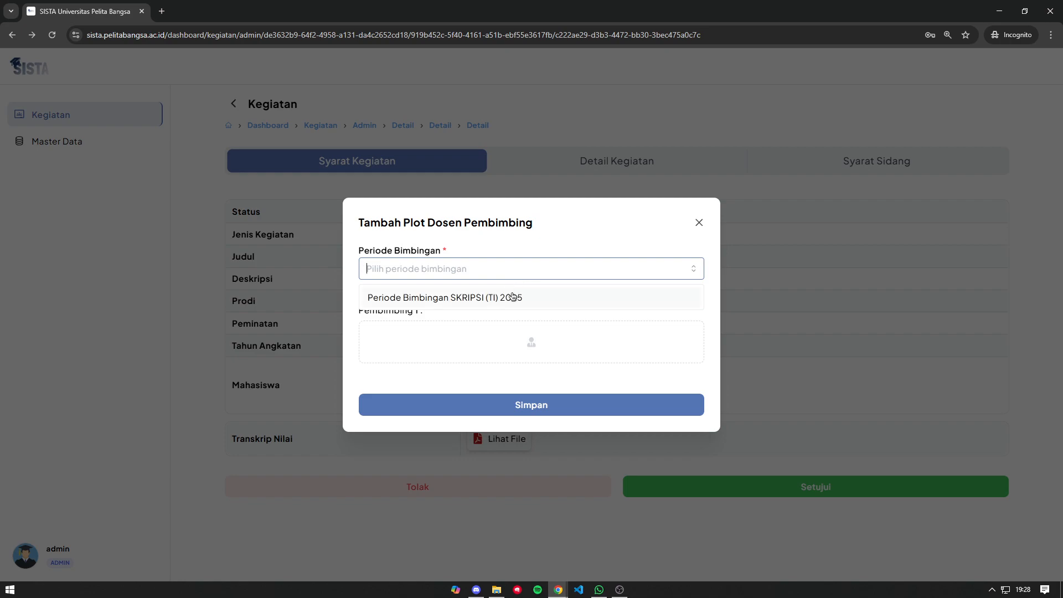
pyautogui.click(512, 298)
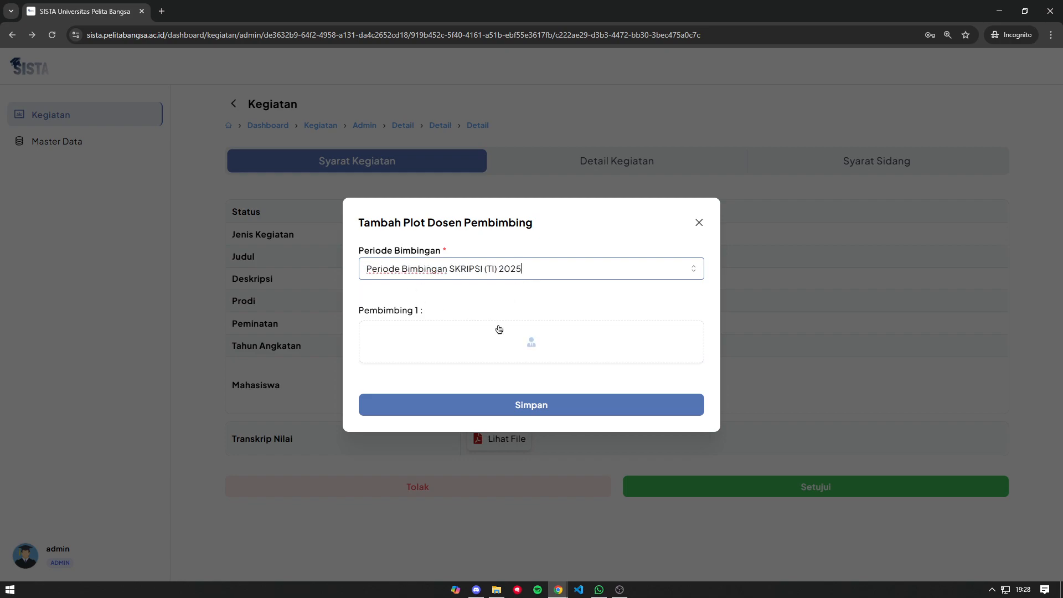
pyautogui.click(548, 338)
pyautogui.click(179, 150)
pyautogui.write('dosen')
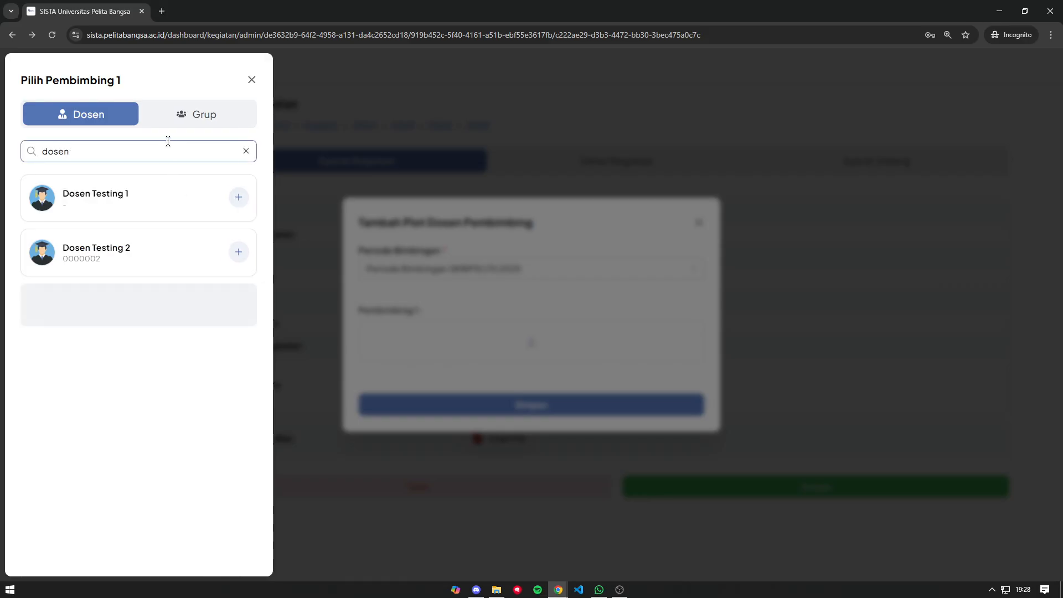
pyautogui.click(238, 206)
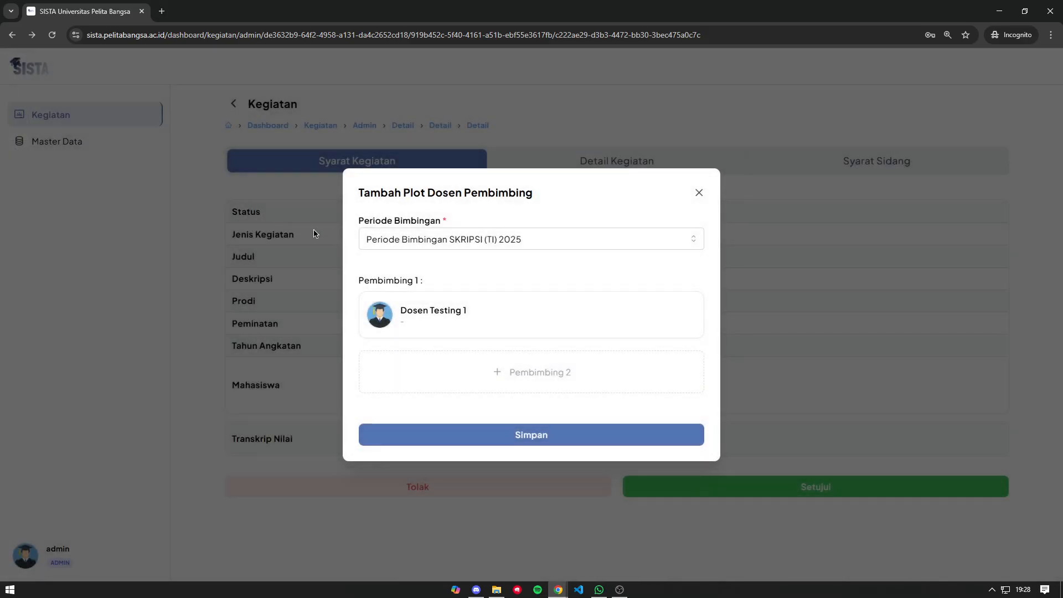
# - Remove the empty second-supervisor slot and save the supervisor assignment
pyautogui.click(552, 377)
pyautogui.click(472, 366)
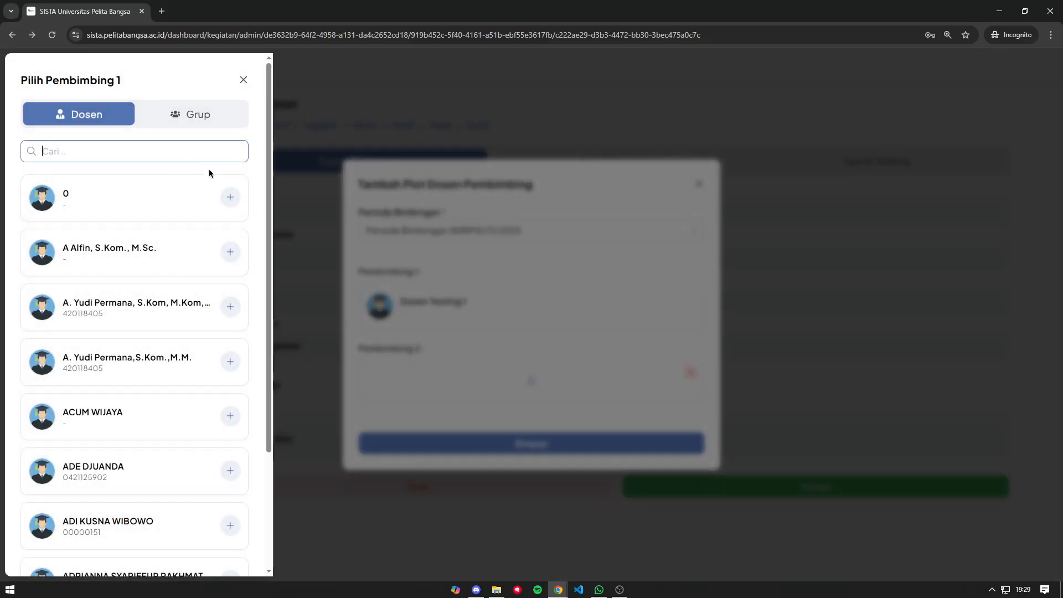
pyautogui.click(243, 80)
pyautogui.click(689, 375)
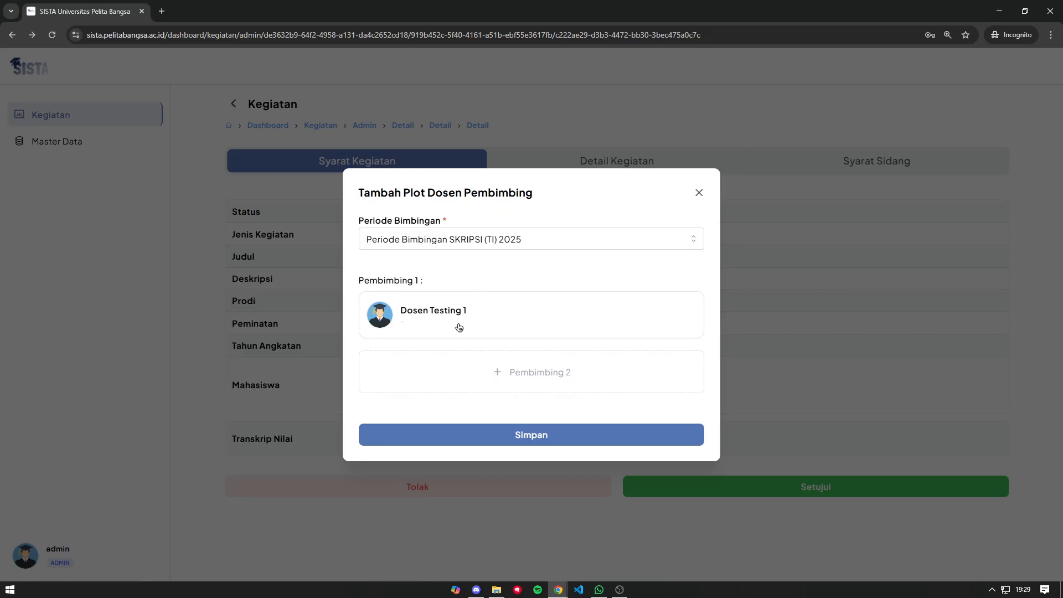
pyautogui.click(528, 435)
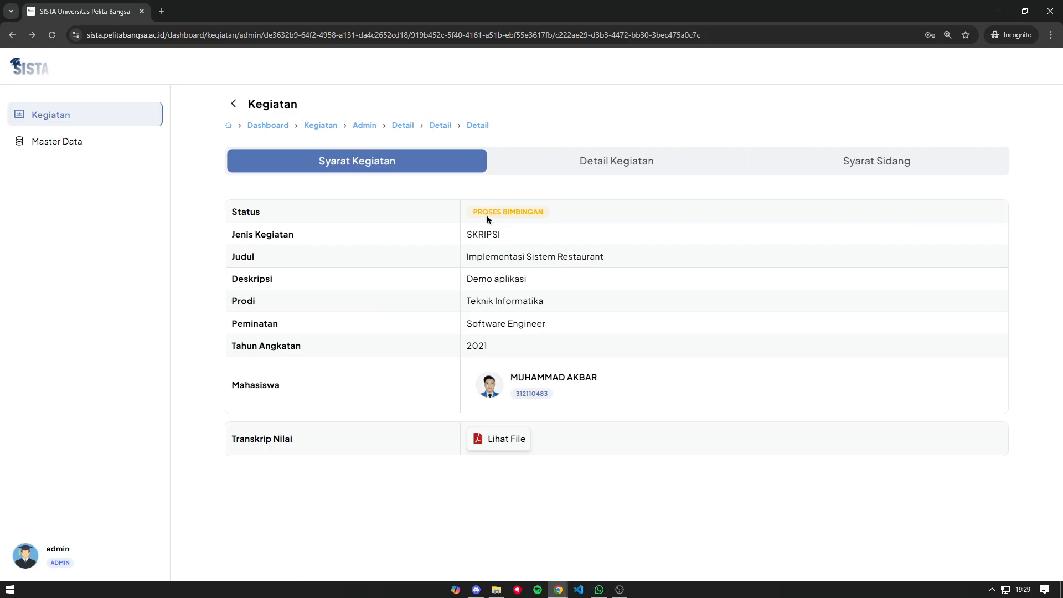
# - Review the Detail Kegiatan tab showing the SKRIPSI in Proses Bimbingan
pyautogui.click(614, 161)
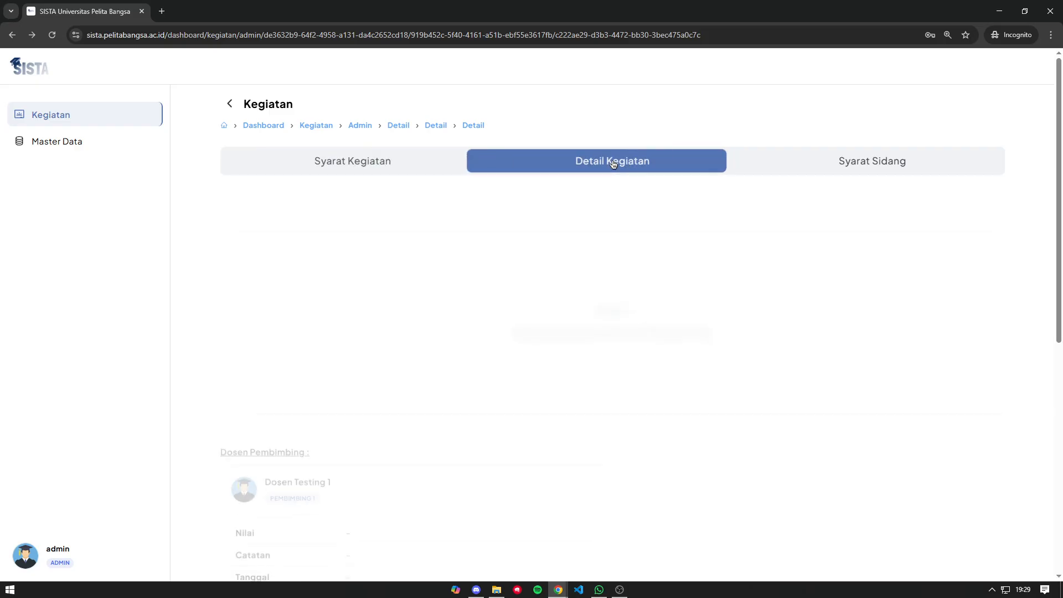
pyautogui.scroll(-10, 287, 201)
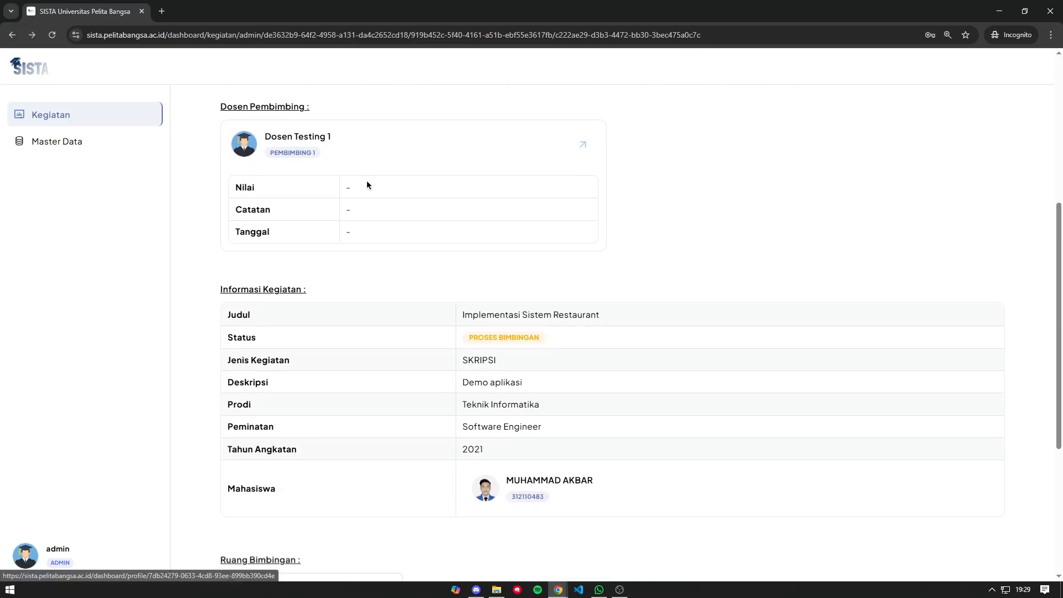
pyautogui.scroll(-1, 373, 178)
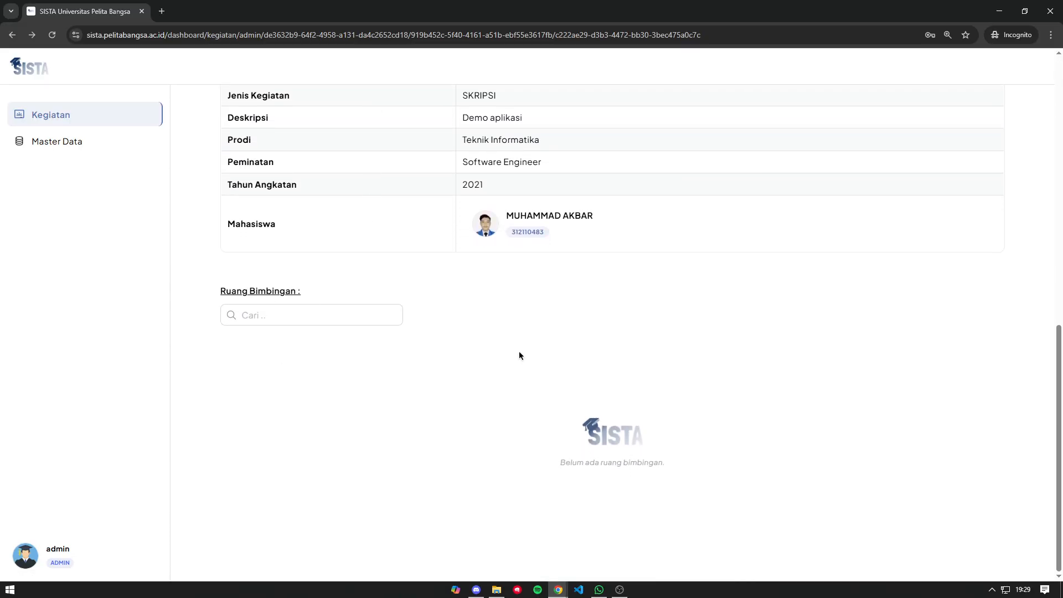
pyautogui.scroll(10, 520, 355)
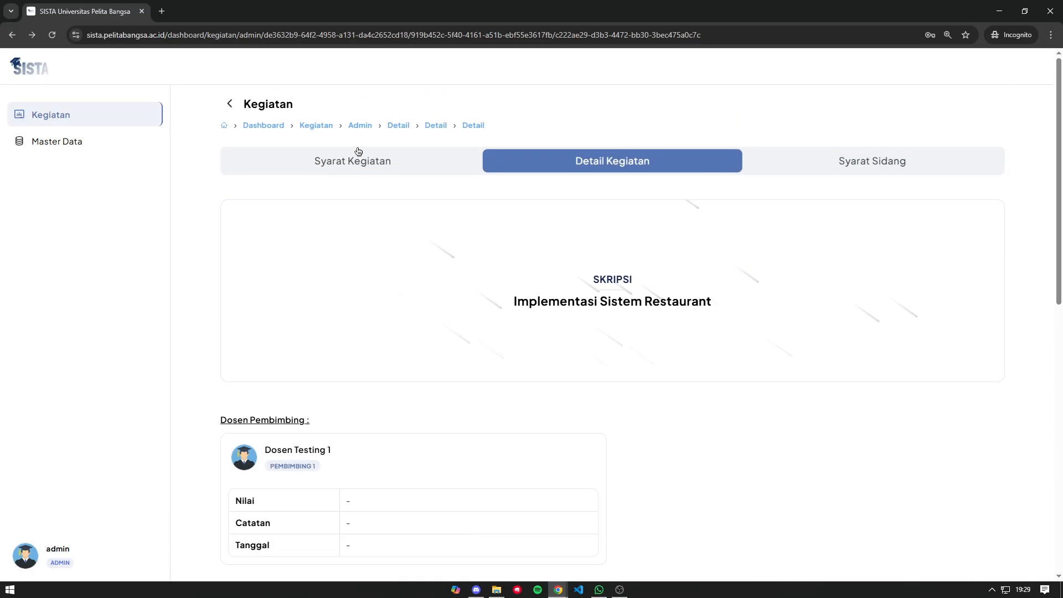
# - In the student's browser, open Gmail in a new tab and open the Dosen Pembimbing SKRIPSI email
pyautogui.hotkey('alt', 'Tab')
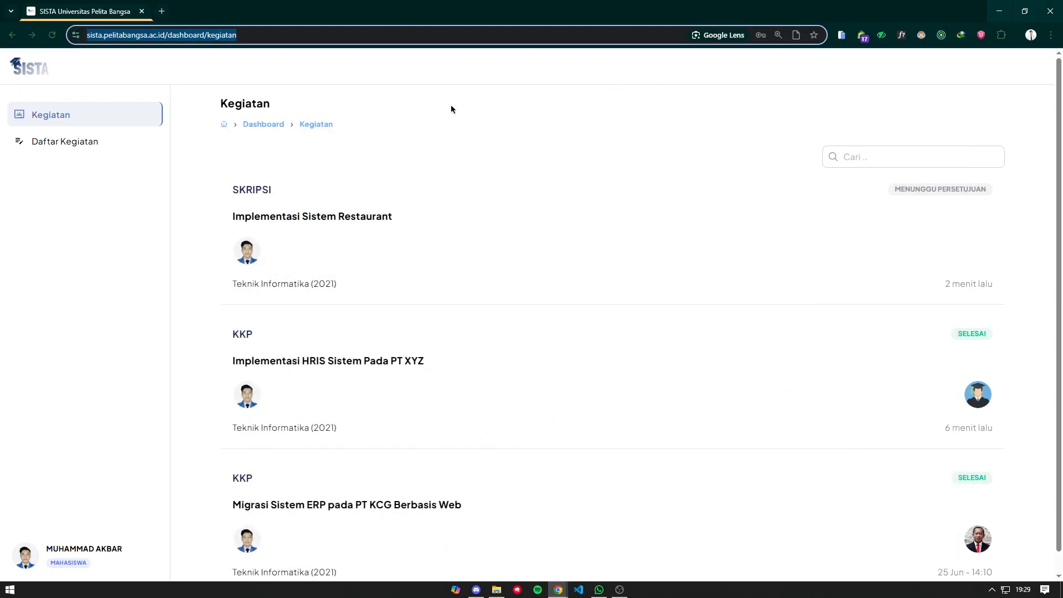
pyautogui.click(161, 11)
pyautogui.write('mail')
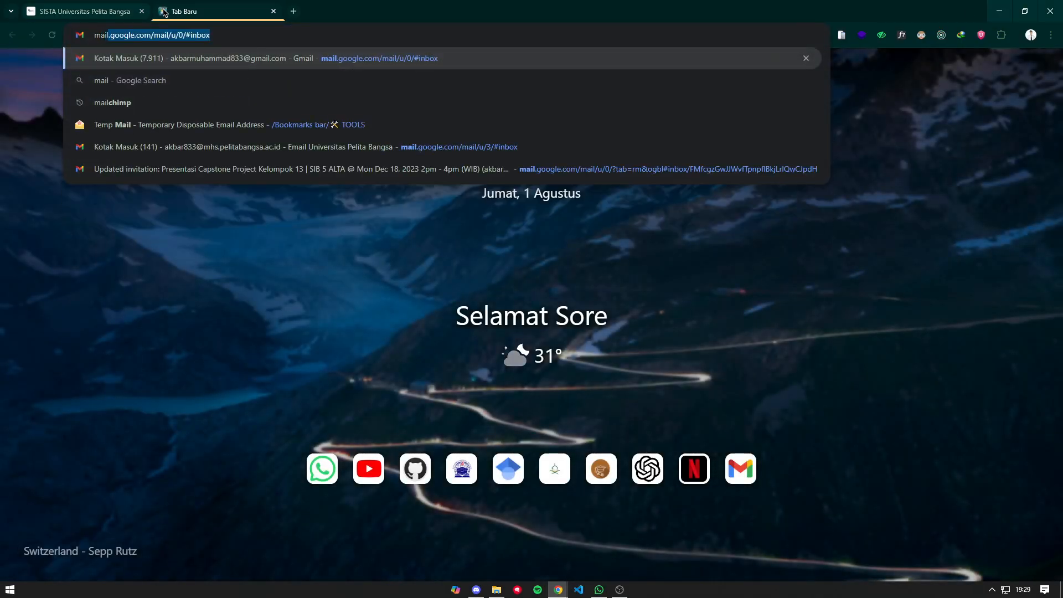
pyautogui.press('Return')
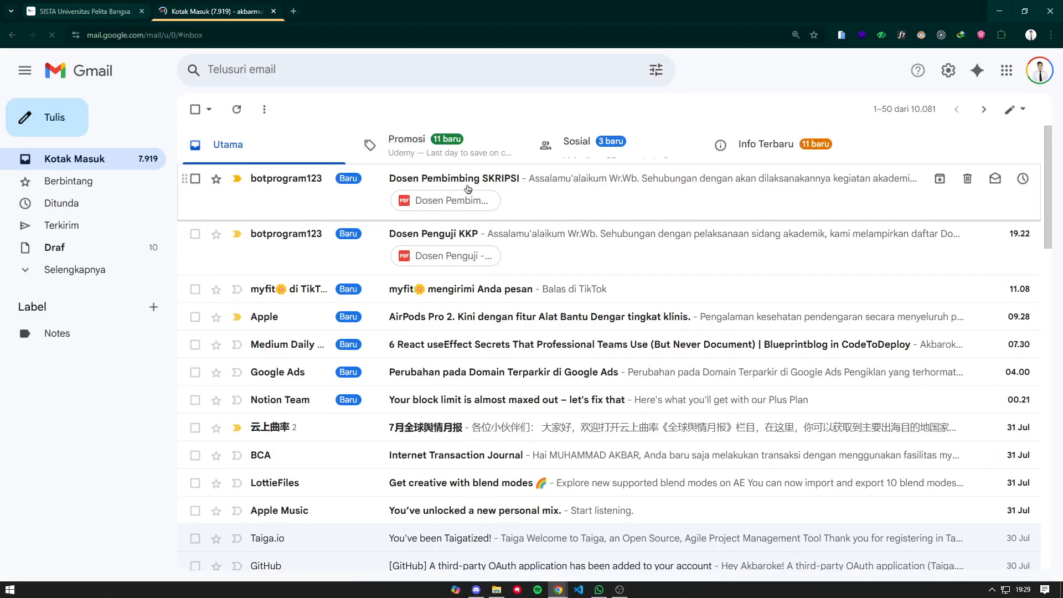
pyautogui.click(345, 194)
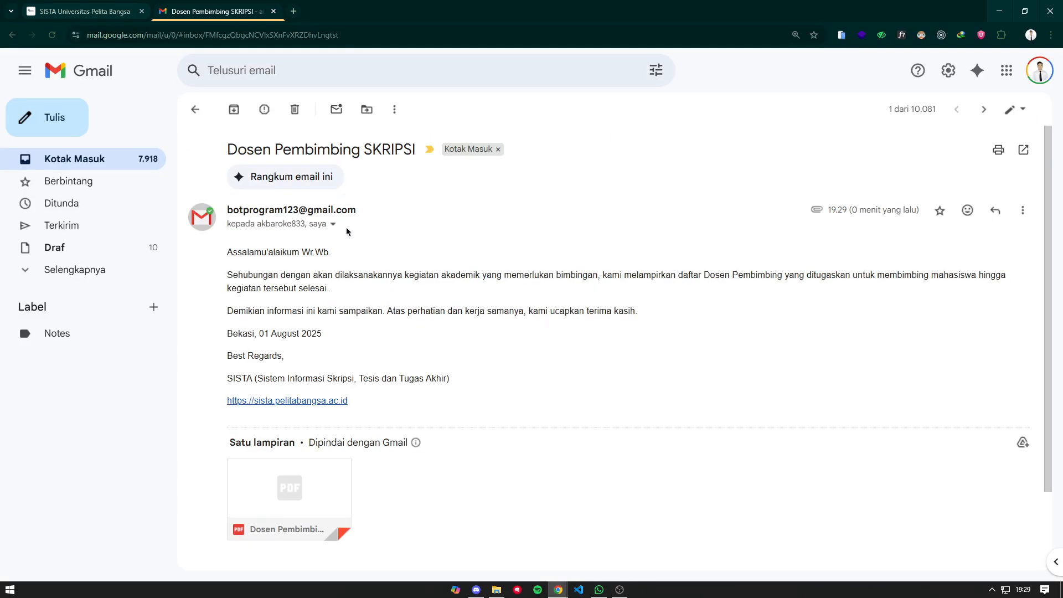
# - Preview the email's attached supervisor assignment PDF letter
pyautogui.scroll(-2, 257, 252)
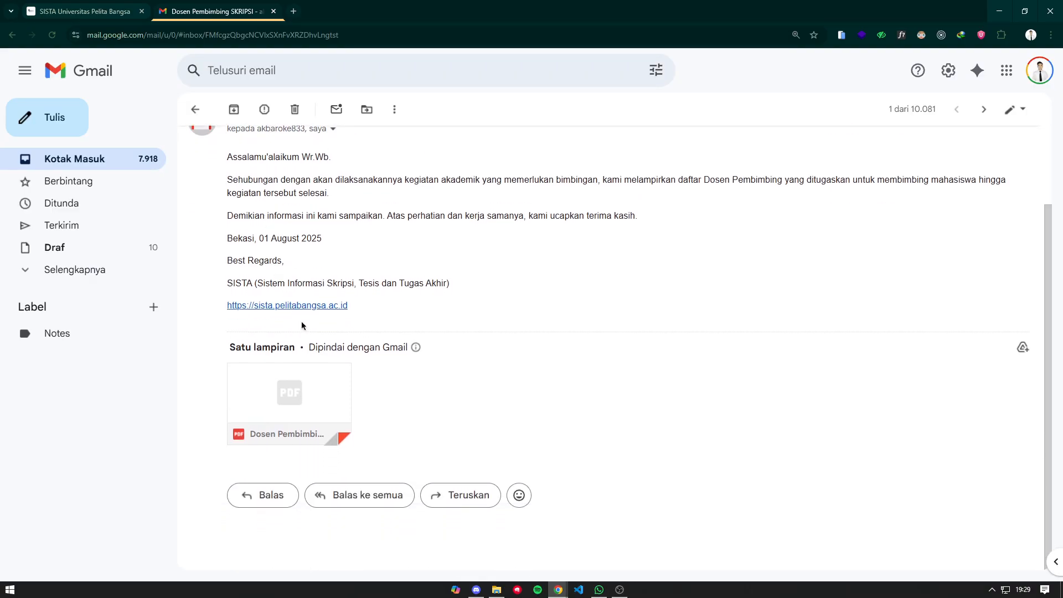
pyautogui.click(318, 396)
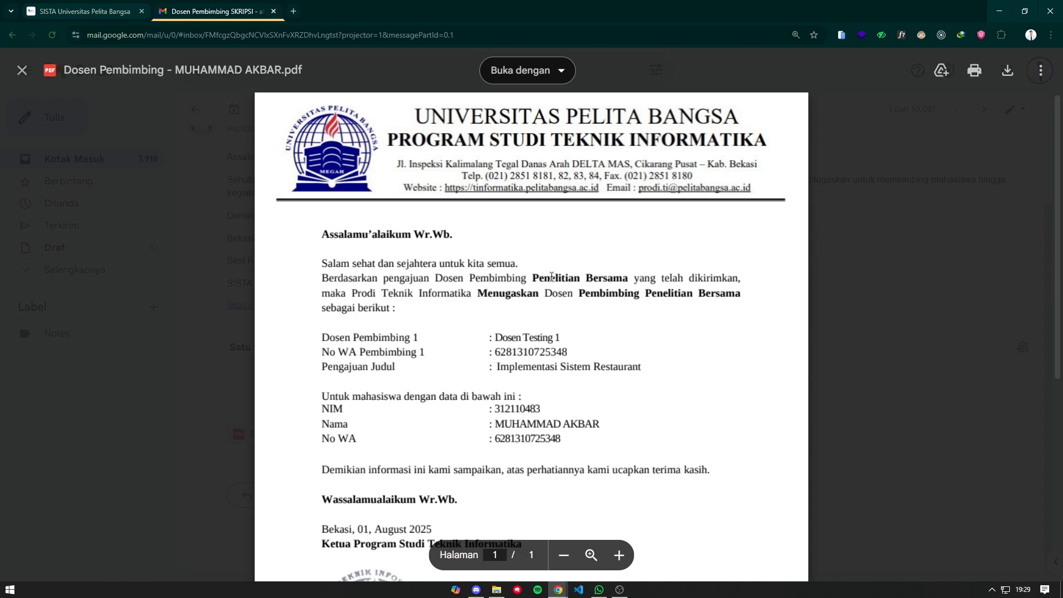
pyautogui.moveTo(324, 278); pyautogui.dragTo(528, 278)
pyautogui.click(543, 278)
pyautogui.scroll(-2, 588, 281)
pyautogui.scroll(1, 578, 285)
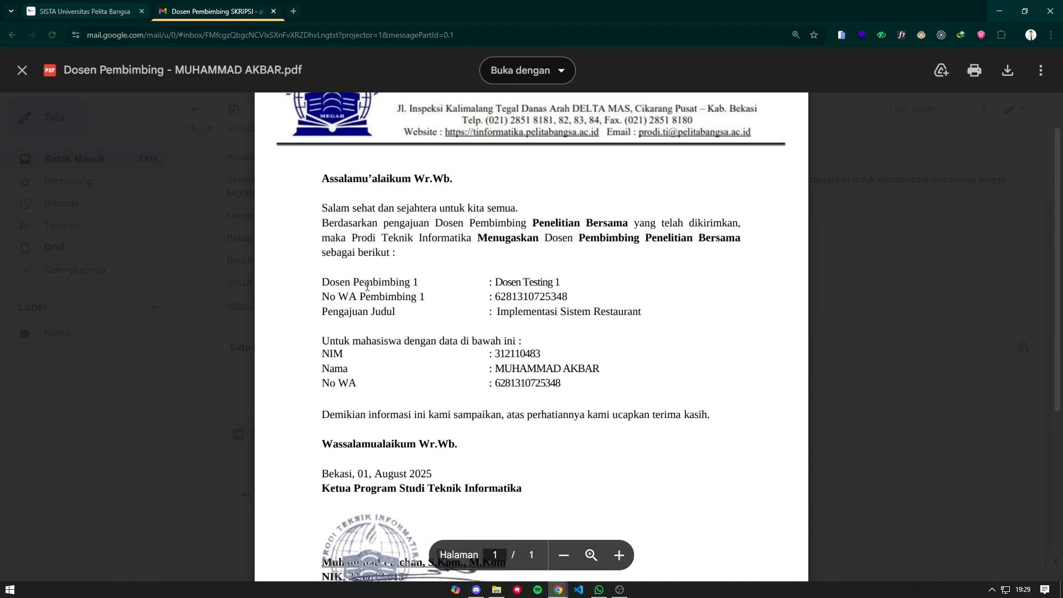
# - Highlight the supervisor name Dosen Testing 1 and the contact line in the letter, then close the Gmail tab
pyautogui.moveTo(496, 285); pyautogui.dragTo(567, 287)
pyautogui.click(568, 298)
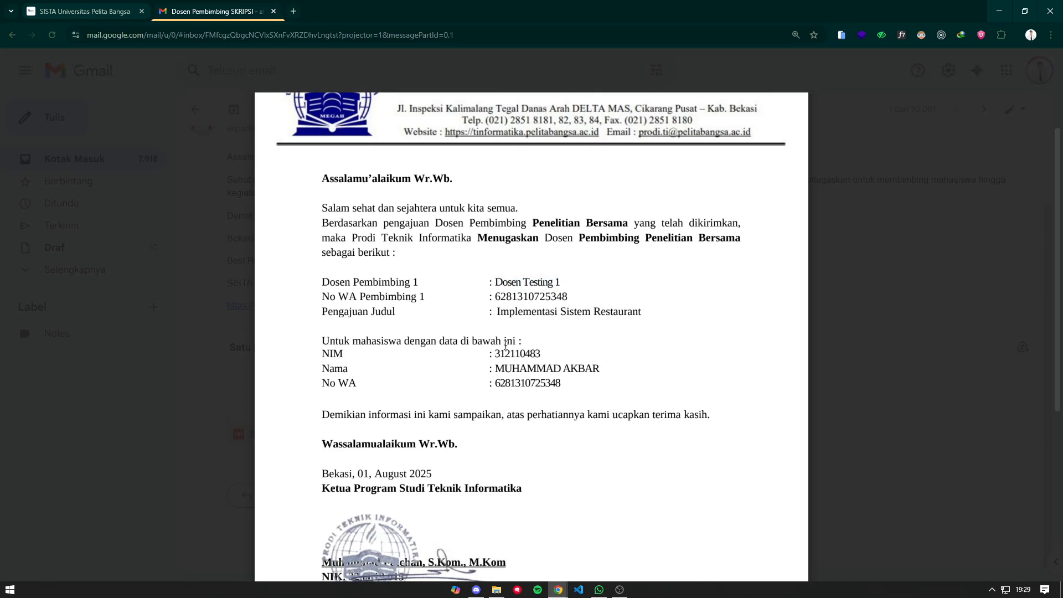
pyautogui.moveTo(498, 285); pyautogui.dragTo(542, 304)
pyautogui.click(530, 298)
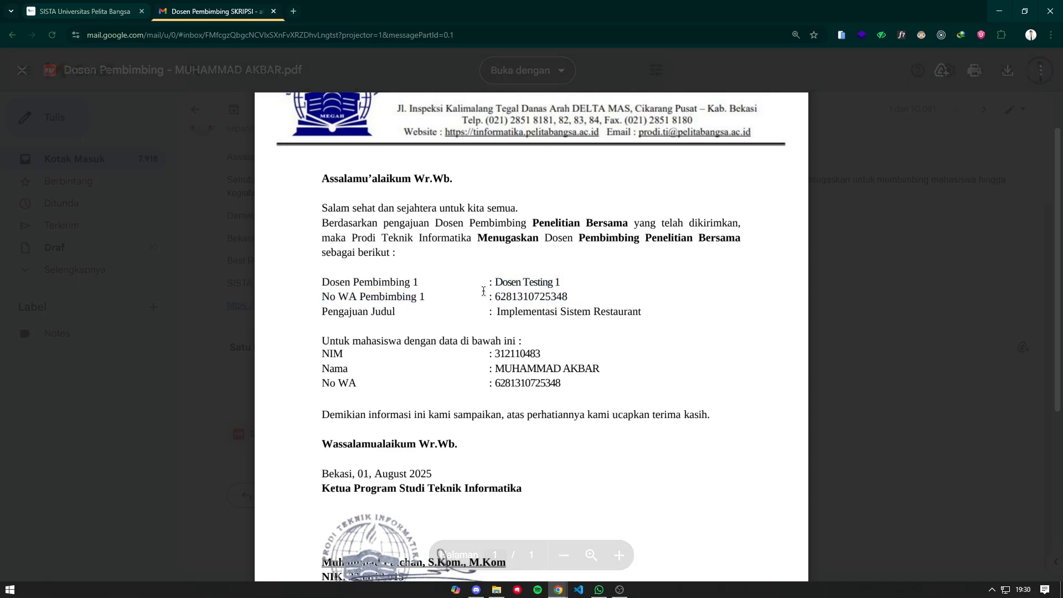
pyautogui.scroll(-3, 582, 324)
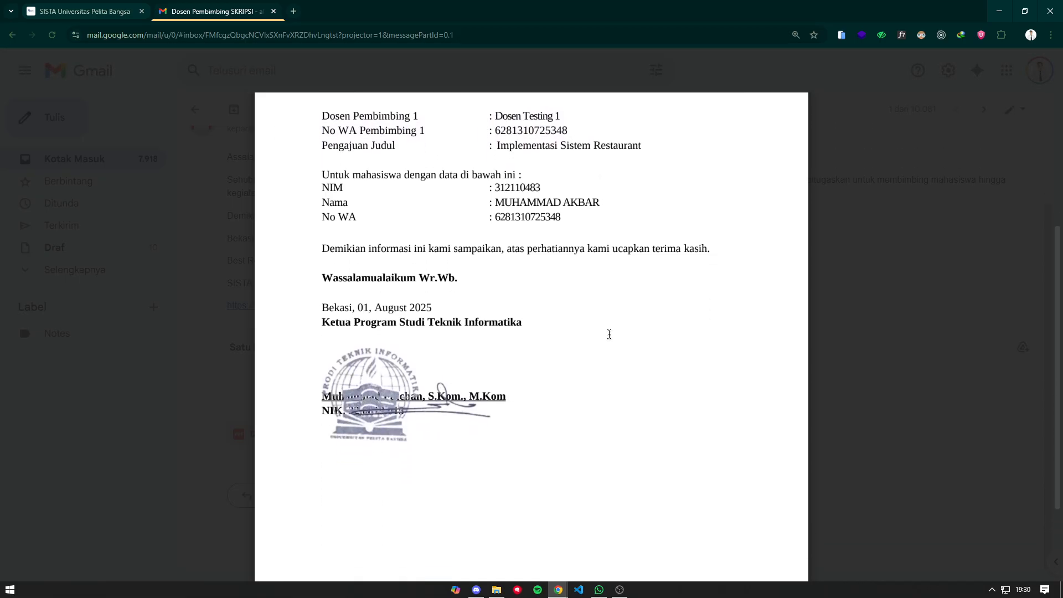
pyautogui.scroll(4, 609, 332)
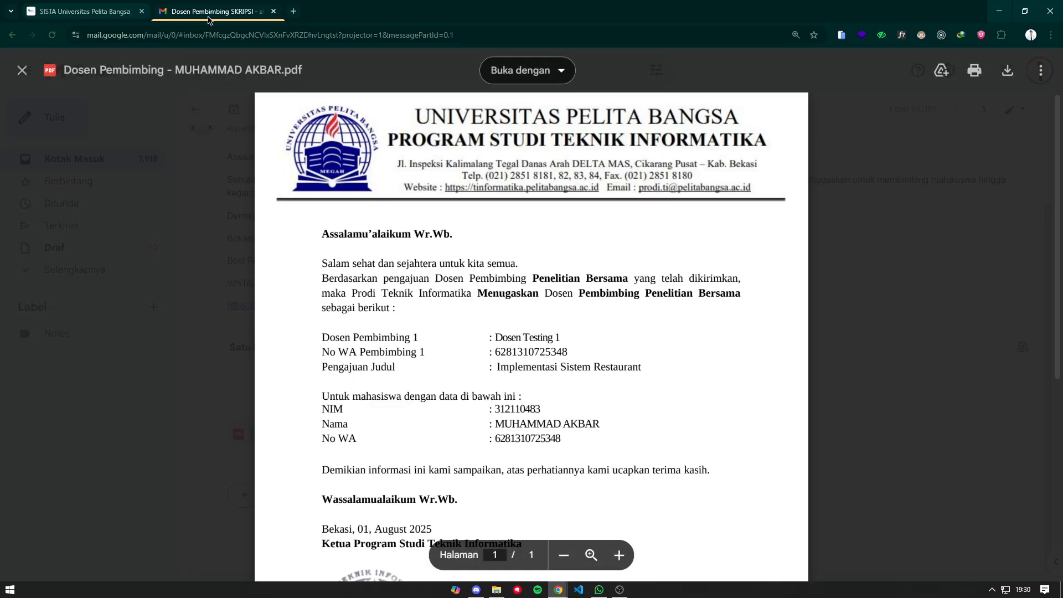
pyautogui.middleClick(157, 6)
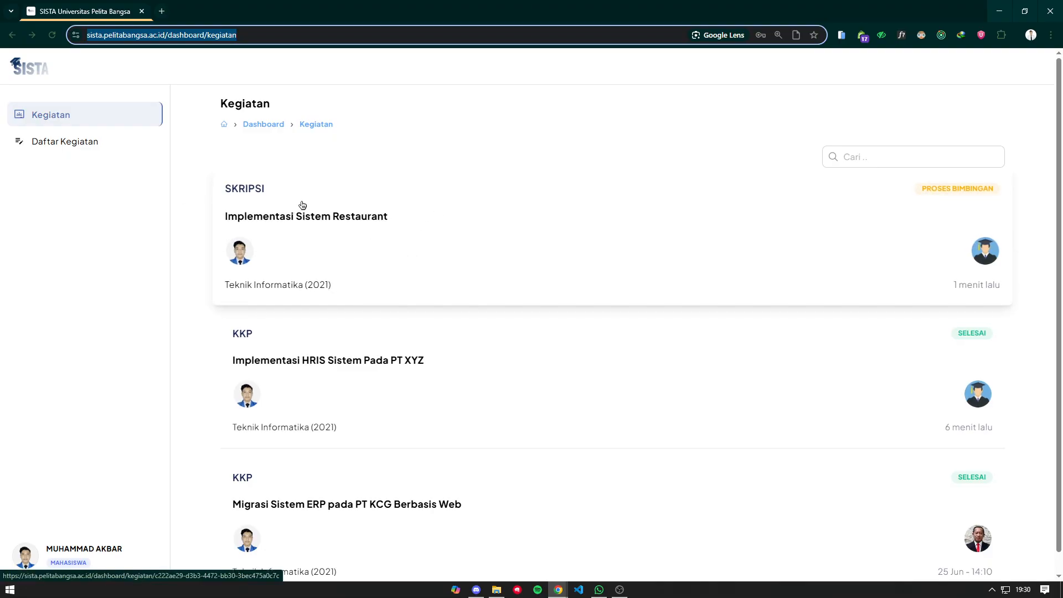
# - Open the SKRIPSI Implementasi Sistem Restaurant details and scroll to its empty Ruang Bimbingan section
pyautogui.click(424, 231)
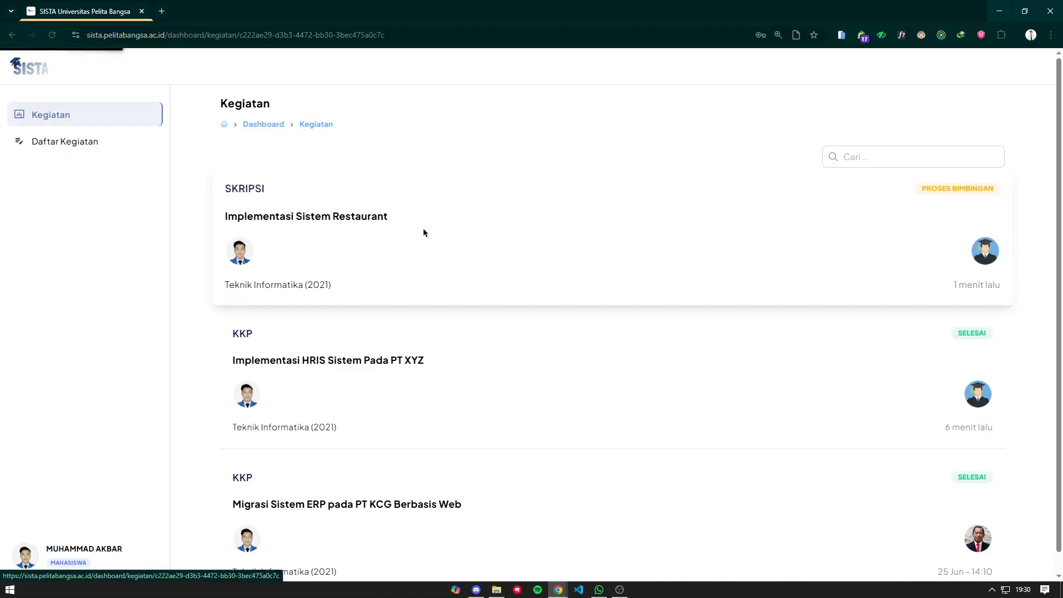
pyautogui.scroll(-3, 425, 341)
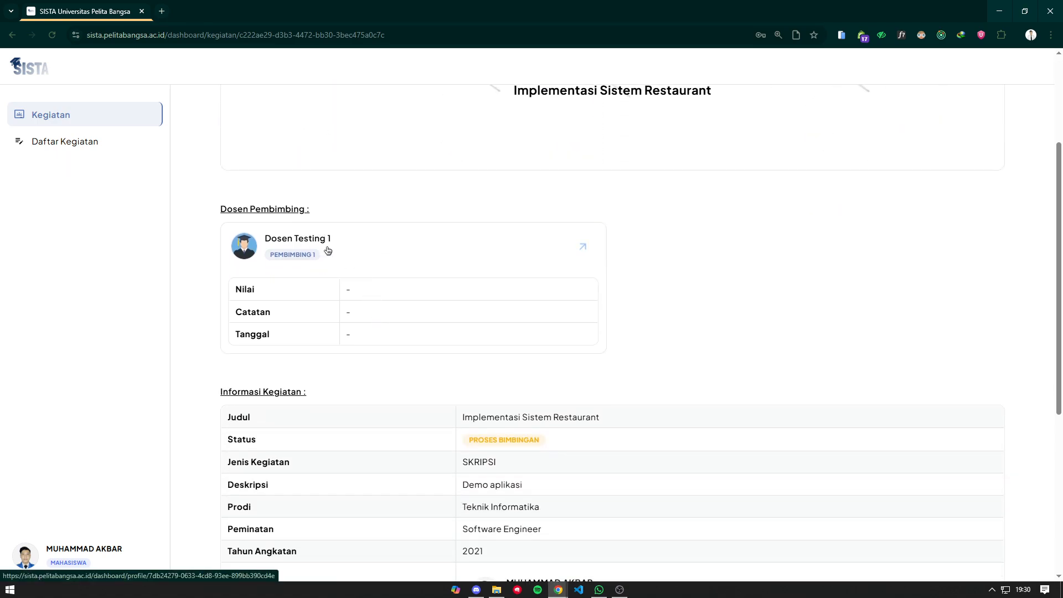
pyautogui.scroll(-5, 417, 247)
pyautogui.scroll(7, 359, 245)
pyautogui.scroll(-7, 340, 282)
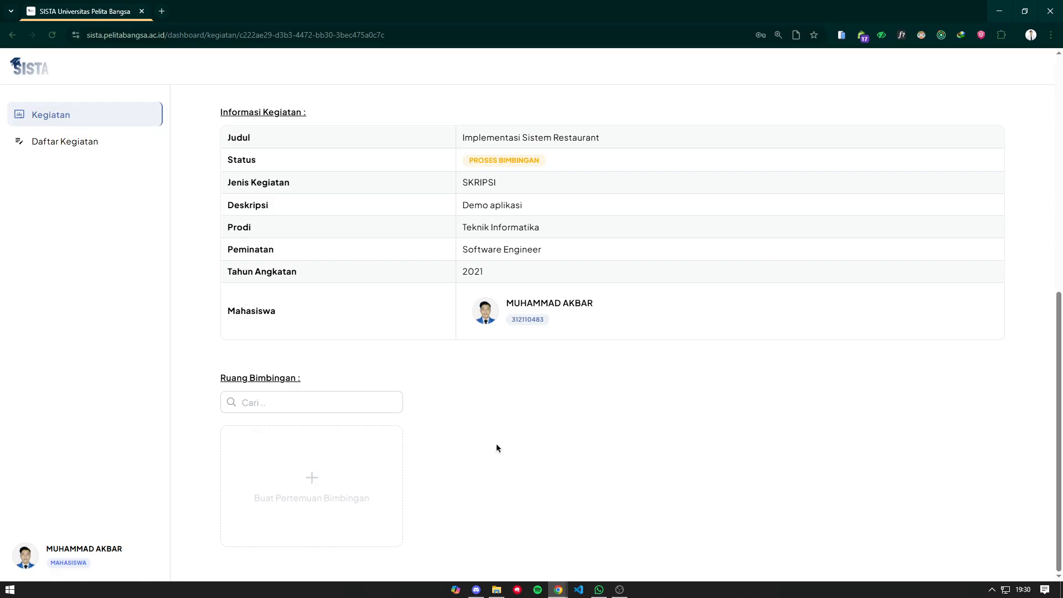
# - Start a new guidance meeting titled 'Konsultasi Judul' with Dosen Testing 1, using the Online method
pyautogui.click(341, 475)
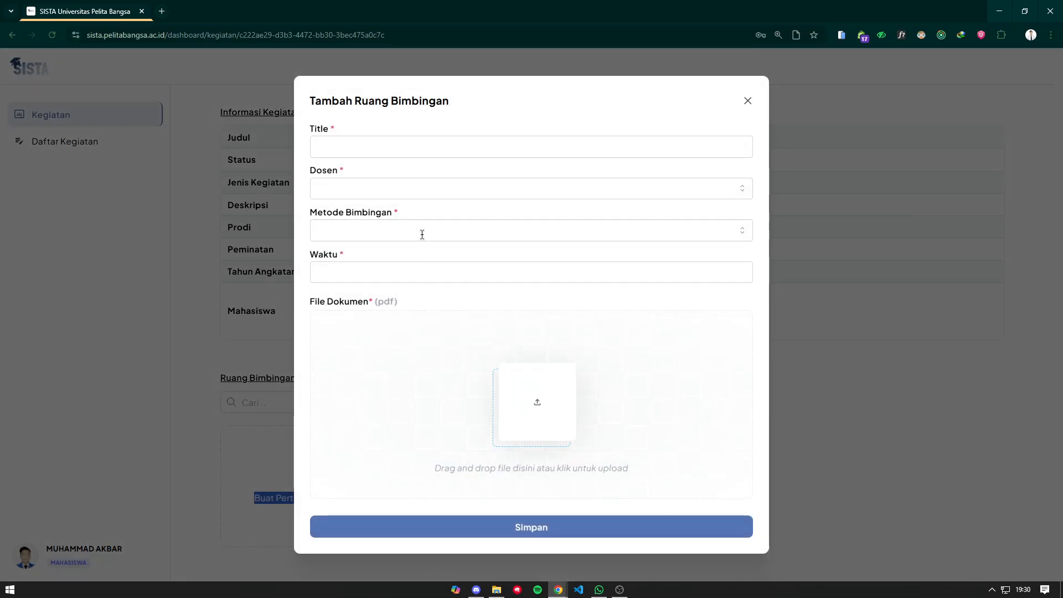
pyautogui.click(415, 145)
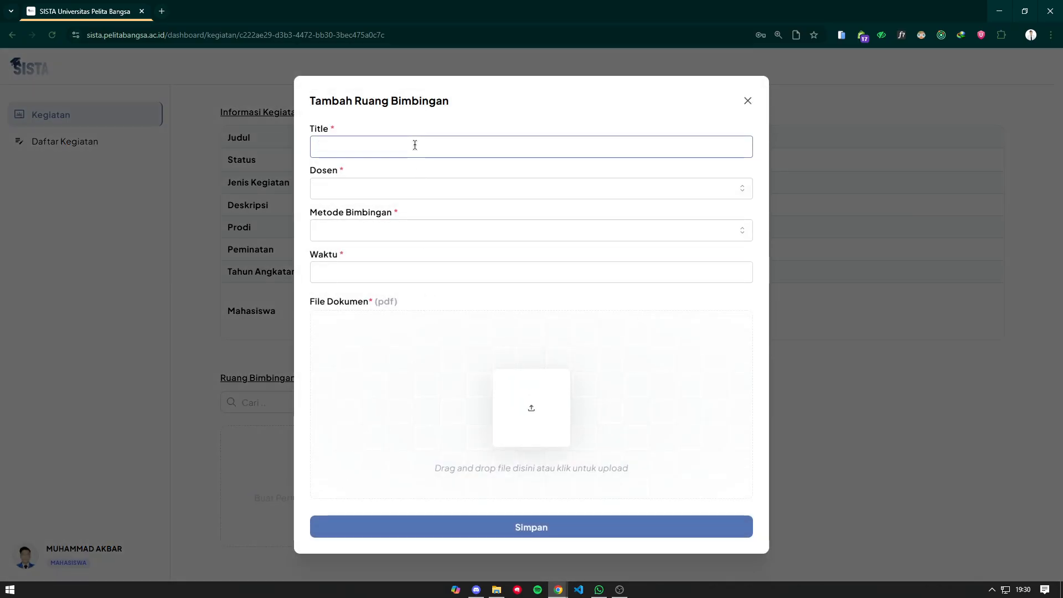
pyautogui.write('P')
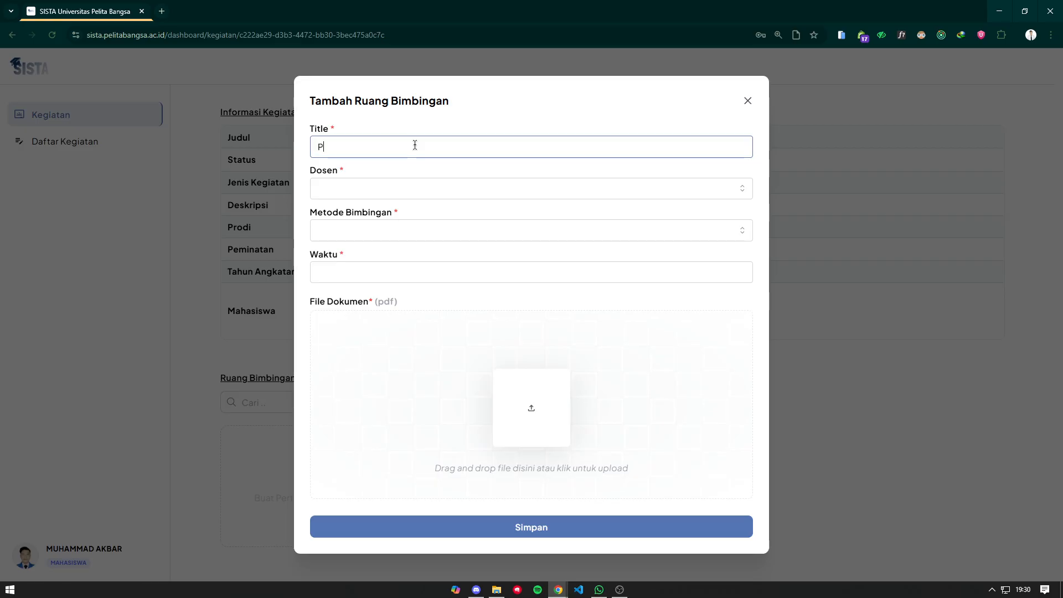
pyautogui.write('ertemuan Pe')
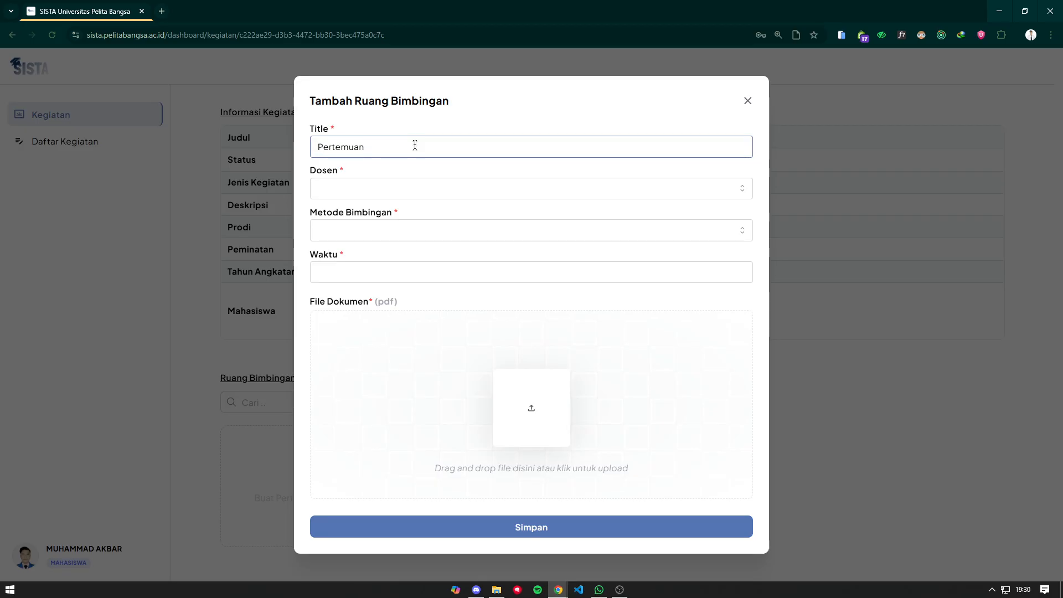
pyautogui.hotkey('ctrl', 'a')
pyautogui.press('BackSpace')
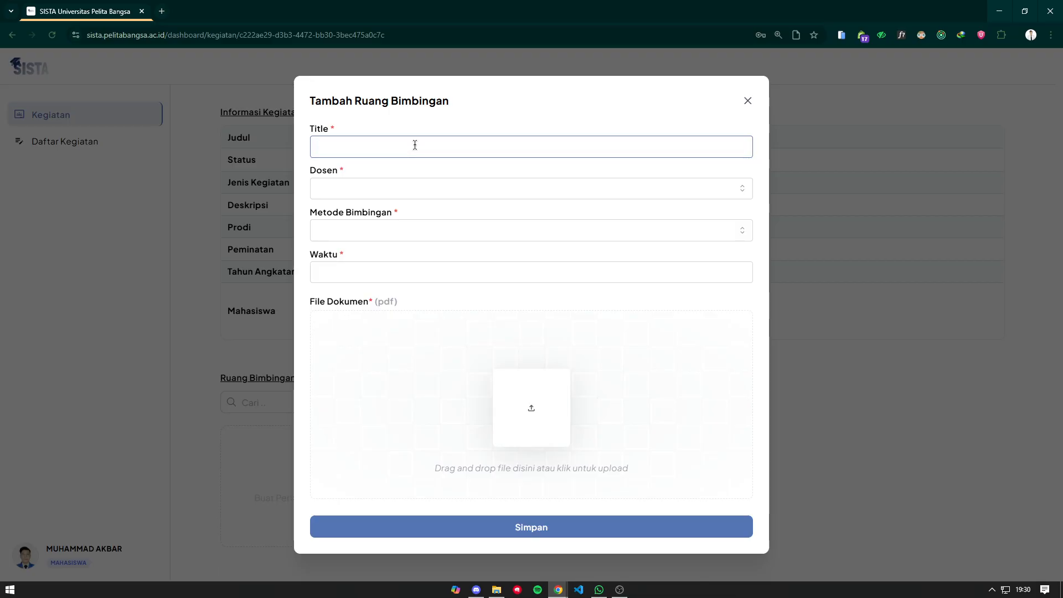
pyautogui.write('Konsultasi Judu')
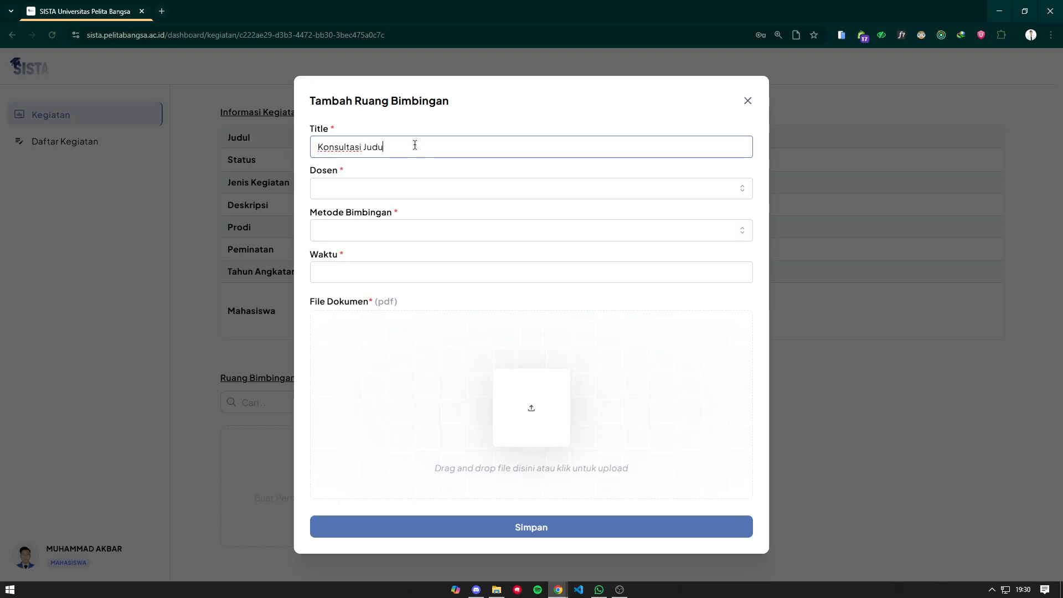
pyautogui.write('l')
pyautogui.click(390, 188)
pyautogui.click(386, 219)
pyautogui.click(377, 230)
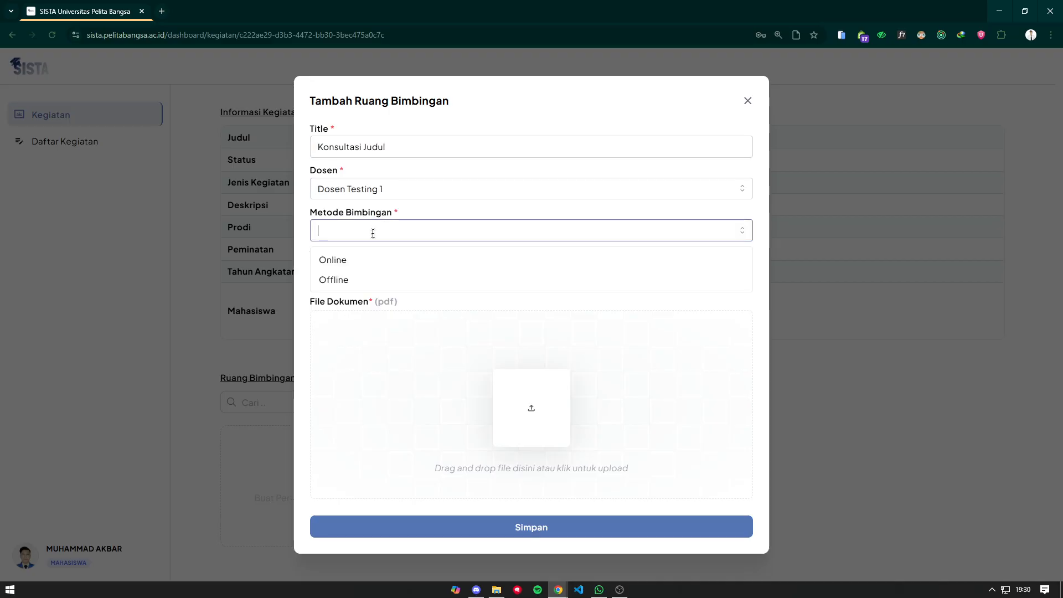
pyautogui.click(365, 260)
pyautogui.click(371, 268)
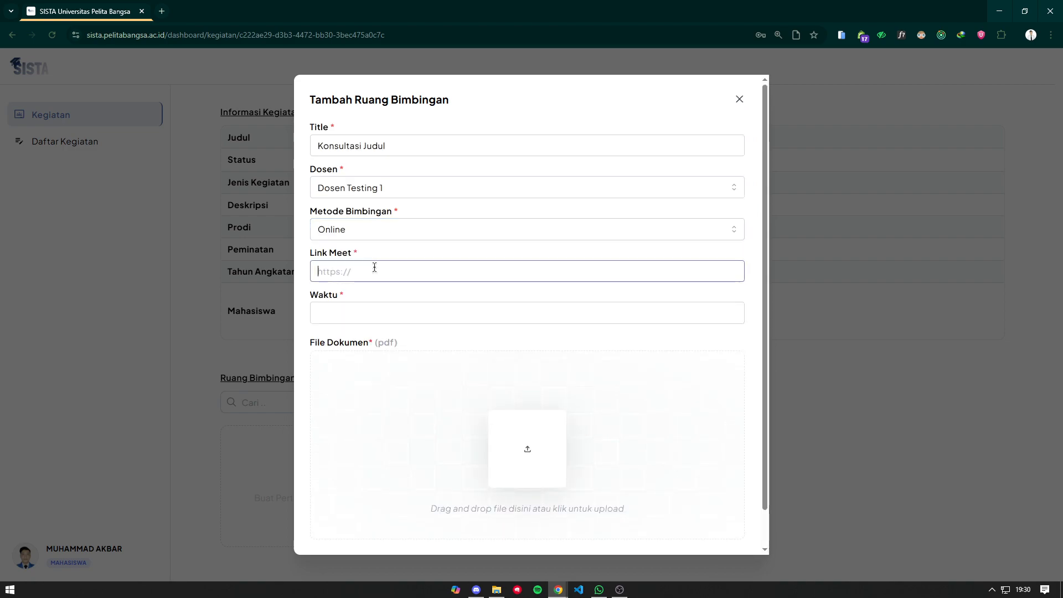
pyautogui.write('https://youtube.com')
pyautogui.click(403, 310)
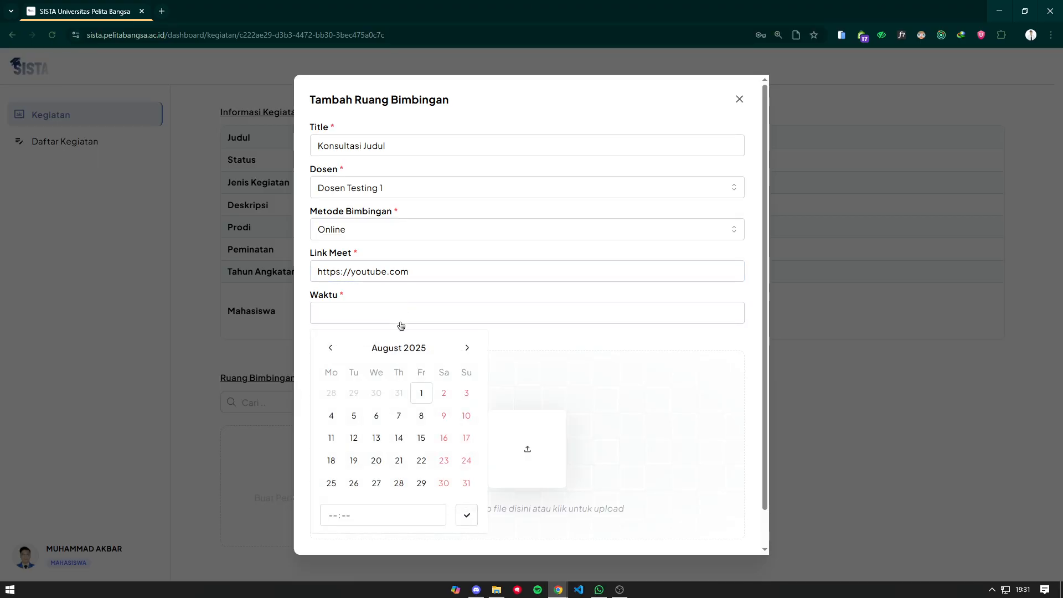
pyautogui.click(421, 393)
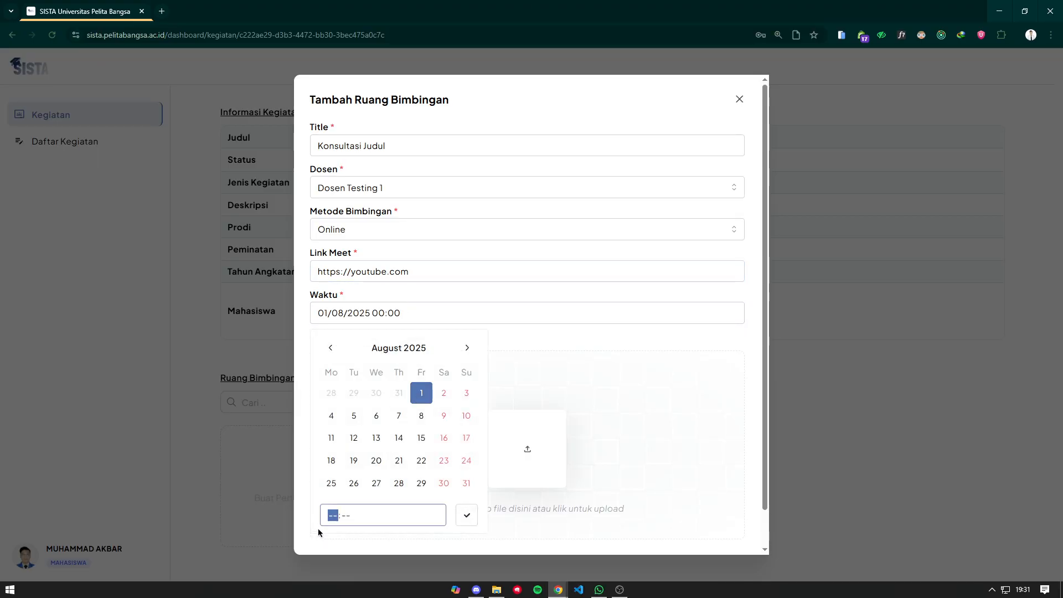
pyautogui.write('20:00')
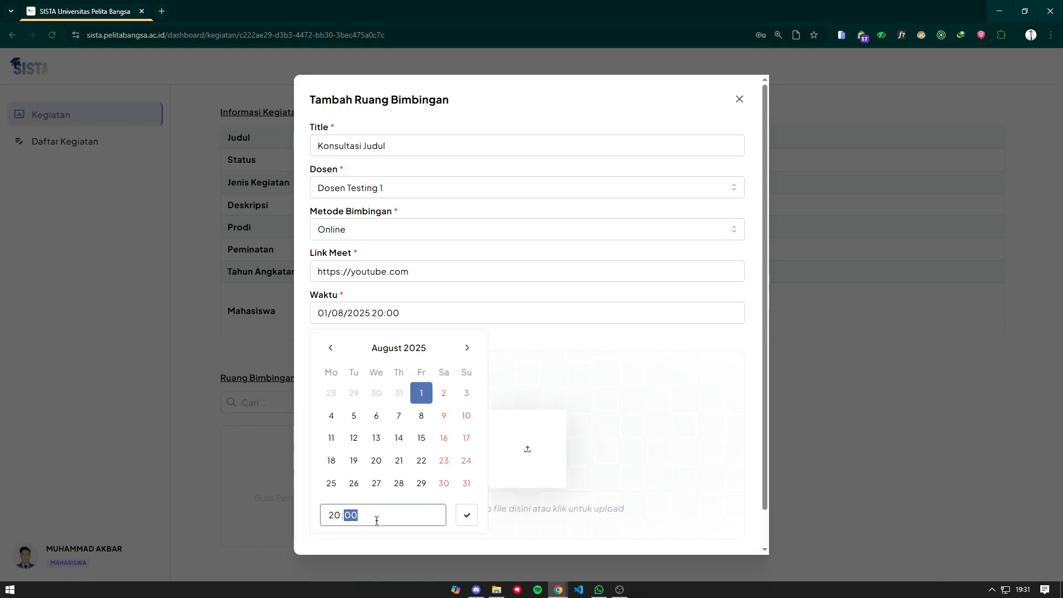
pyautogui.click(470, 515)
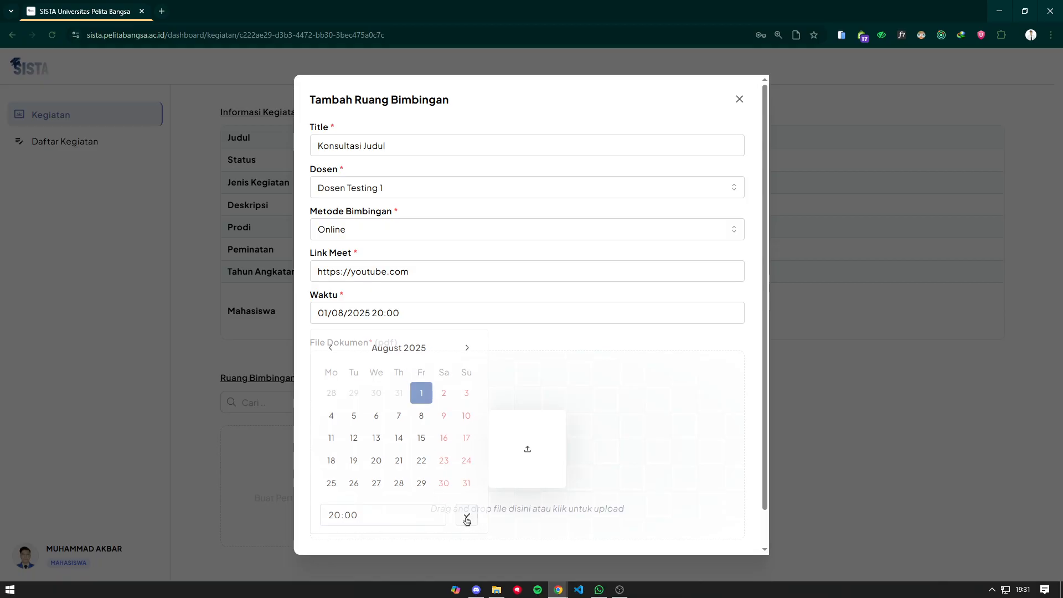
# - Attach UAS Etika Profesi.pdf and save the guidance meeting
pyautogui.scroll(-1, 503, 430)
pyautogui.click(521, 399)
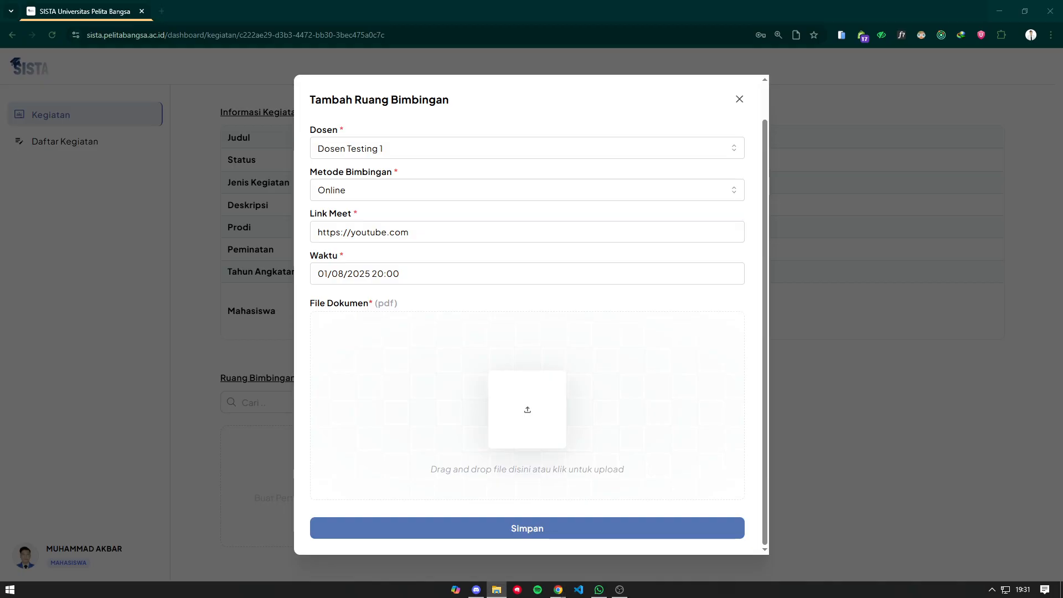
pyautogui.moveTo(210, 247); pyautogui.dragTo(541, 348)
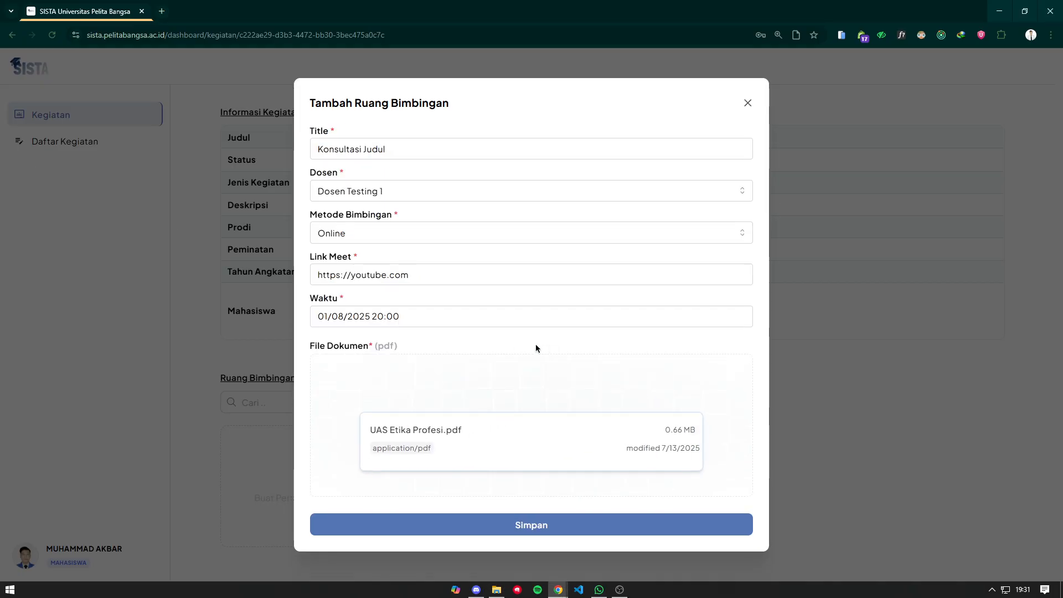
pyautogui.click(574, 528)
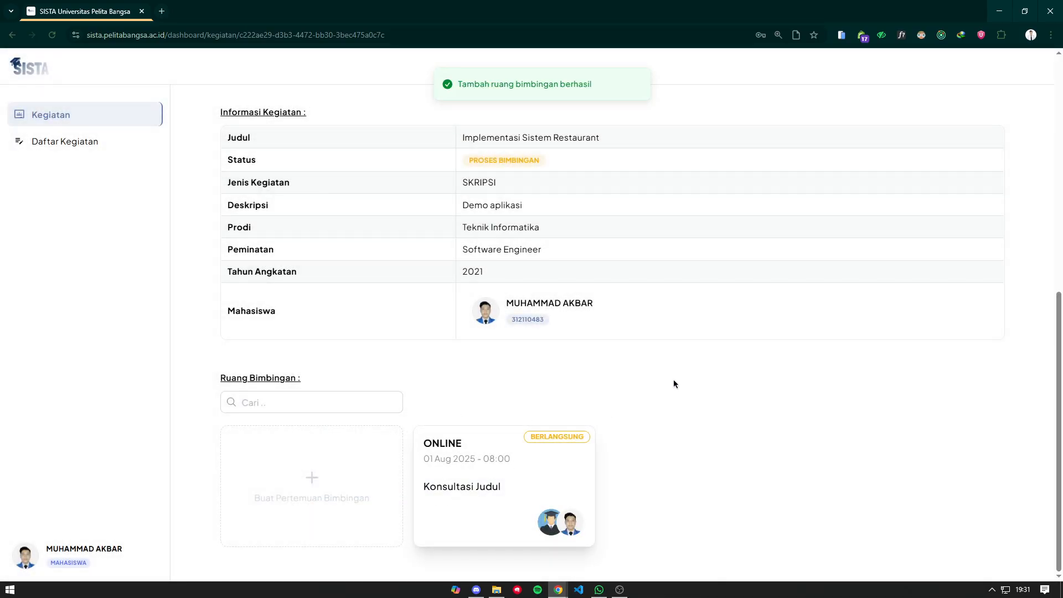
# - Open a new Chrome window using a different browser profile
pyautogui.scroll(5, 477, 365)
pyautogui.scroll(-5, 475, 363)
pyautogui.scroll(4, 474, 368)
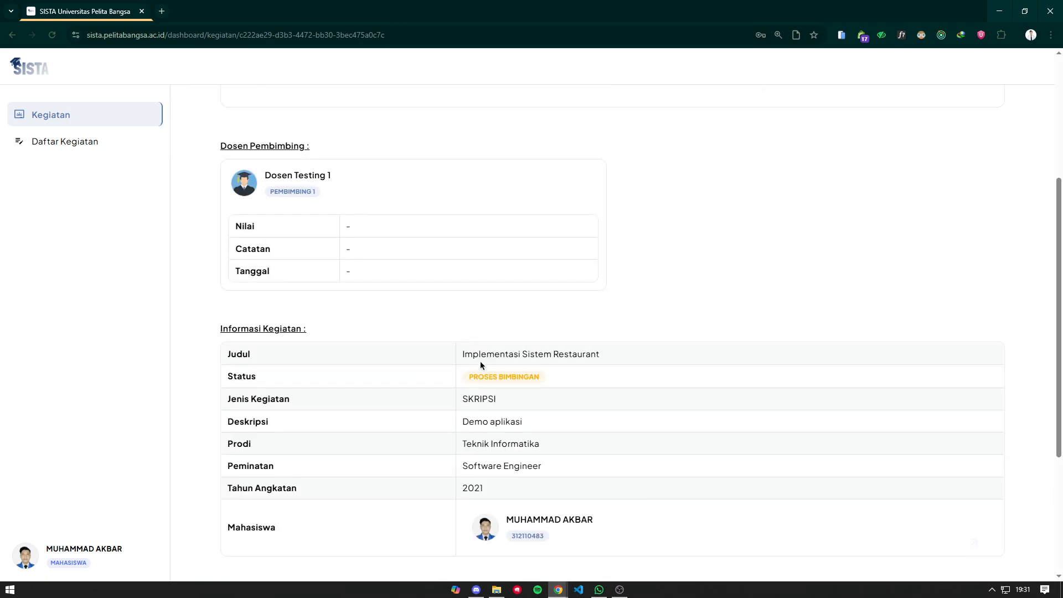
pyautogui.scroll(-4, 500, 330)
pyautogui.rightClick(557, 589)
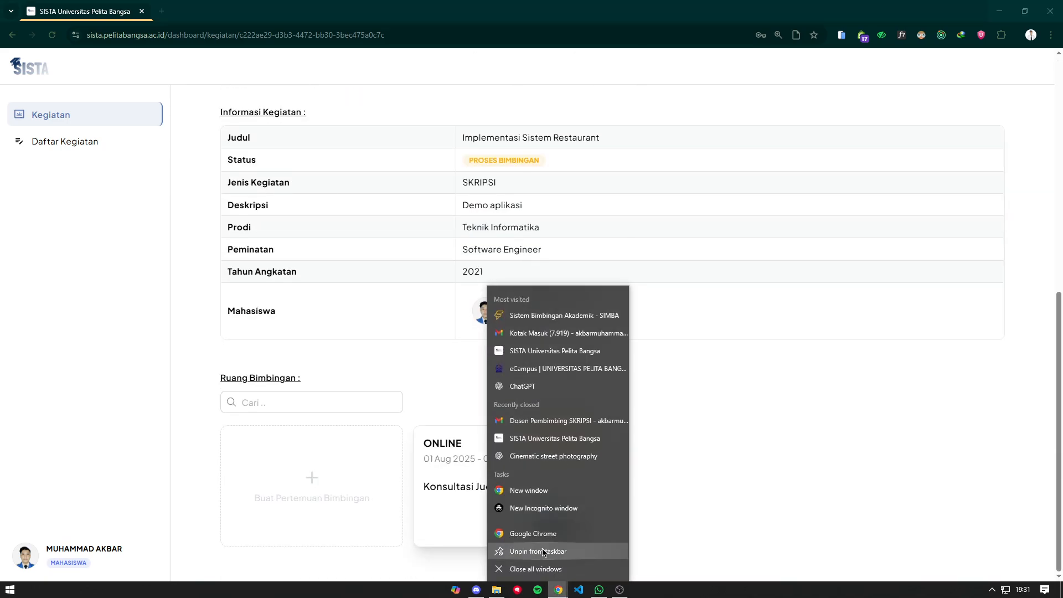
pyautogui.click(544, 535)
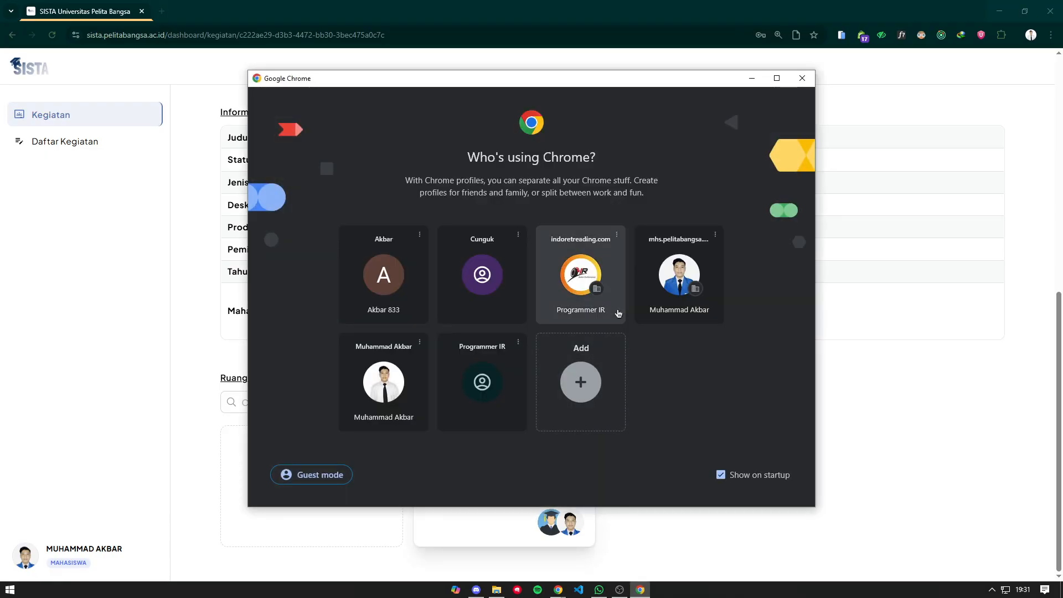
pyautogui.click(396, 293)
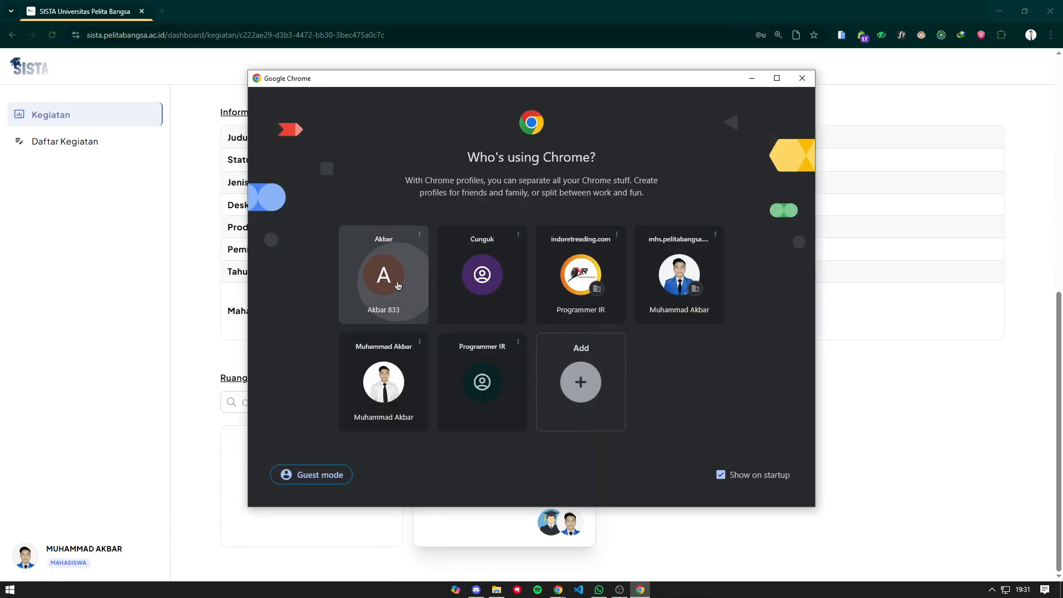
# - Go to SISTA and log in with the lecturer's username, password and captcha, zooming the page to 110%
pyautogui.click(345, 29)
pyautogui.write('sis')
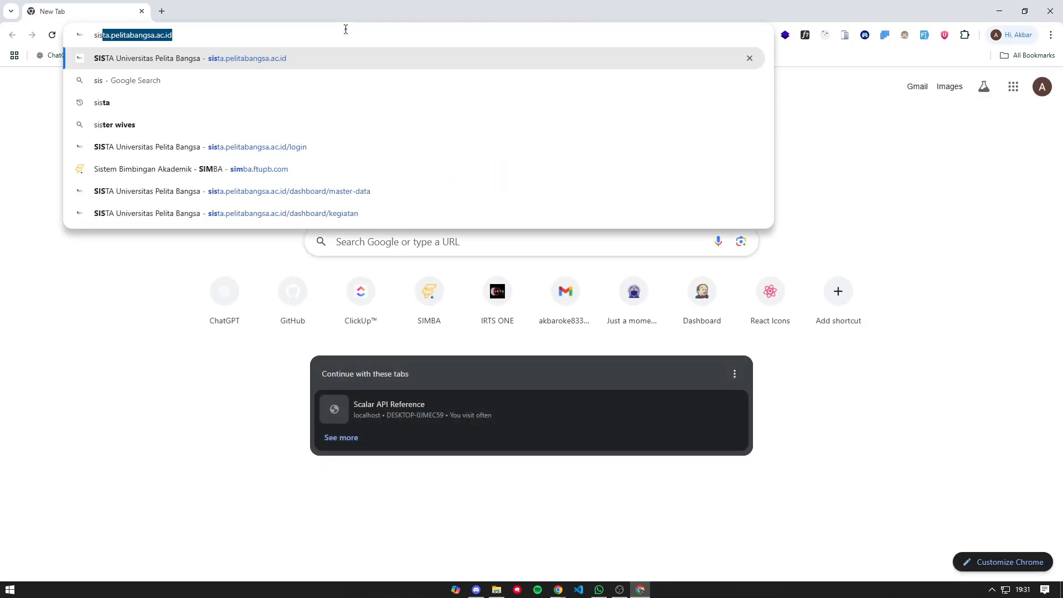
pyautogui.press('Return')
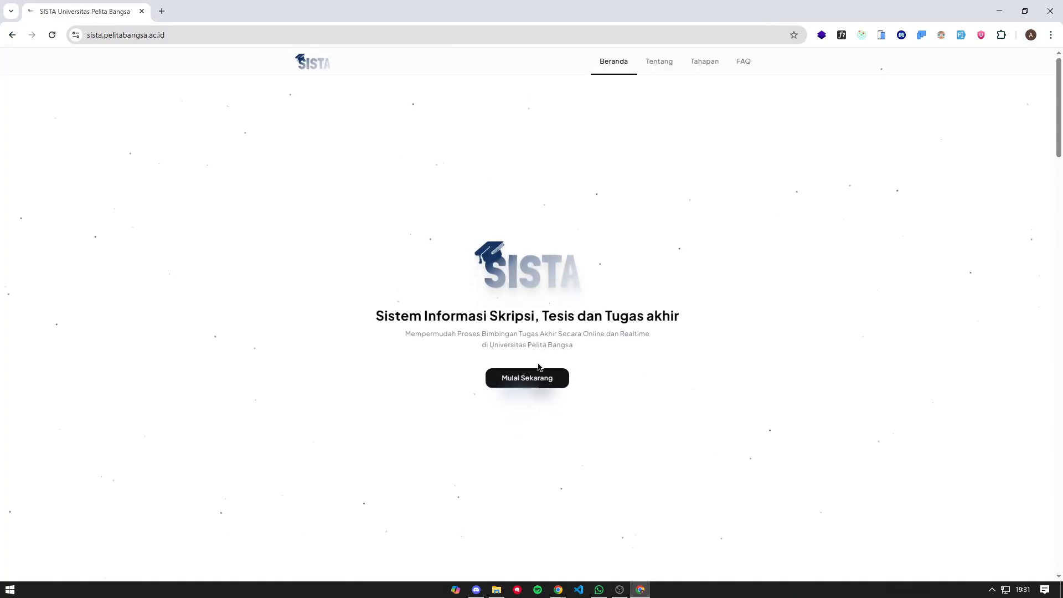
pyautogui.click(533, 378)
pyautogui.click(527, 324)
pyautogui.write('dosen-')
pyautogui.write('te')
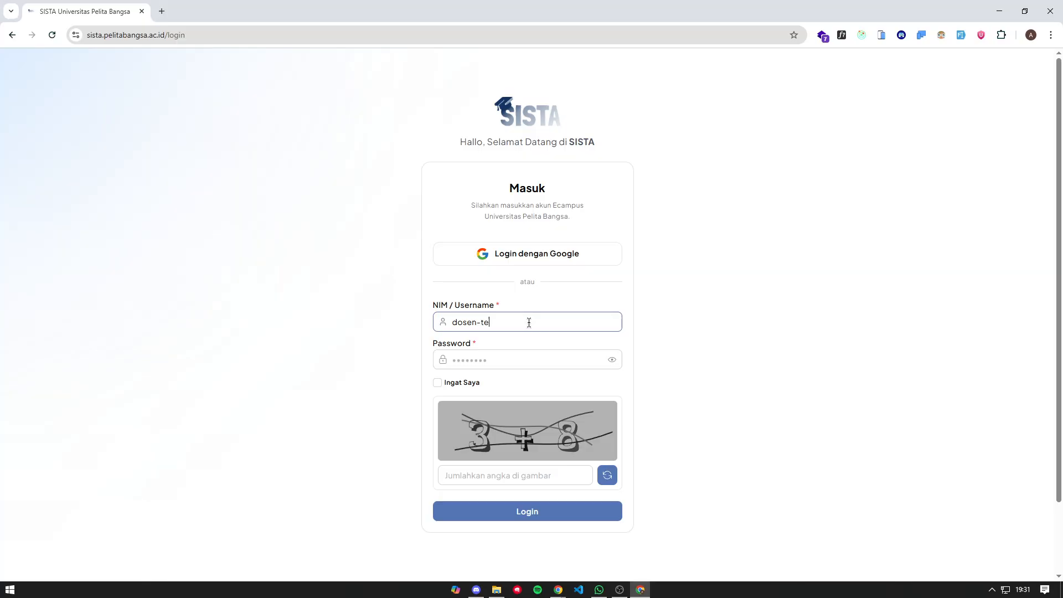
pyautogui.write('***********')
pyautogui.press('Tab')
pyautogui.press('Tab')
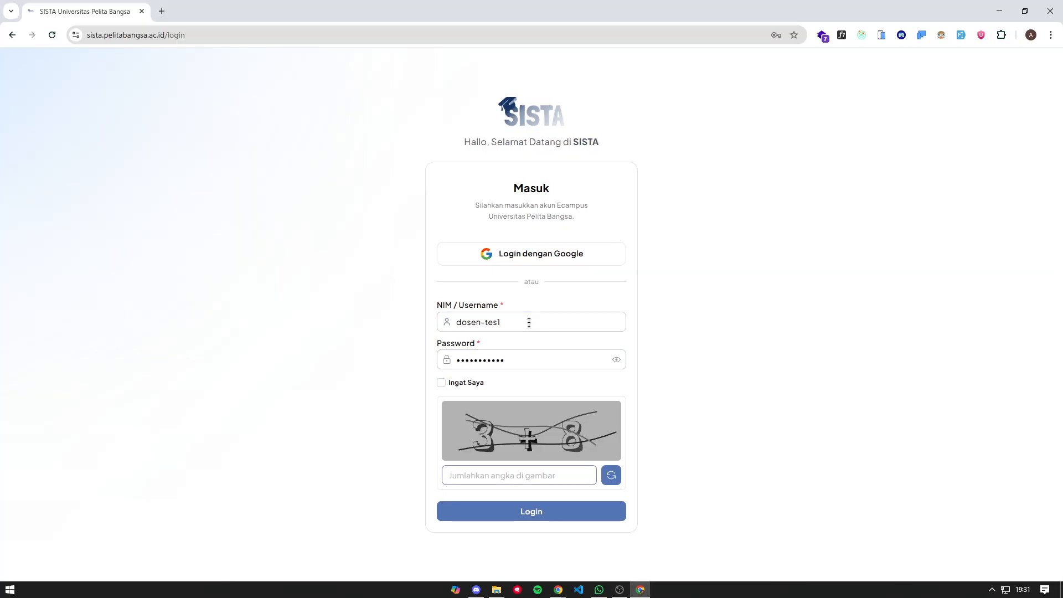
pyautogui.write('11')
pyautogui.press('Return')
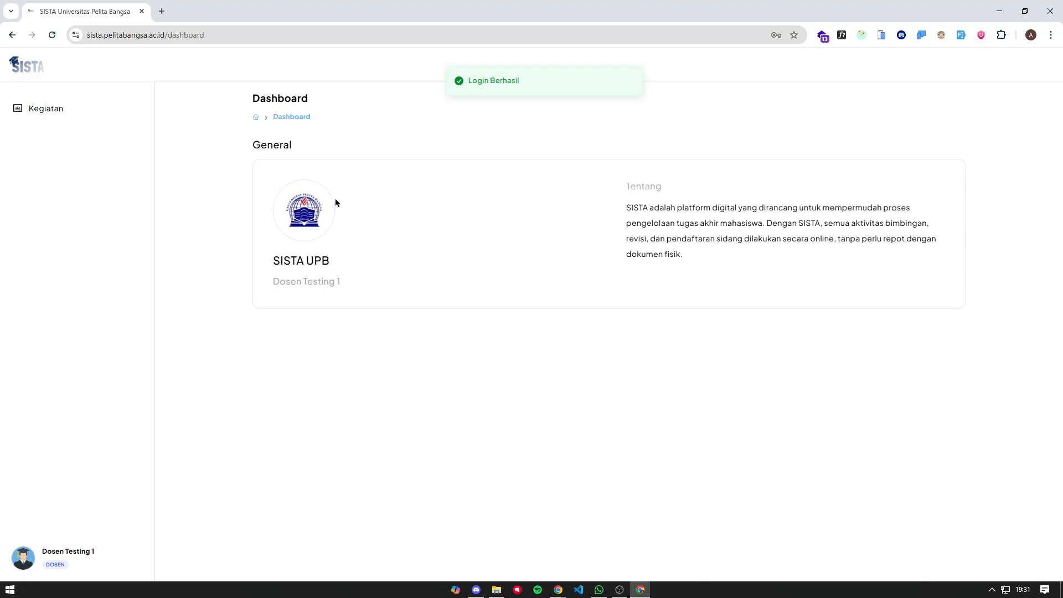
pyautogui.hotkey('ctrl', '+')
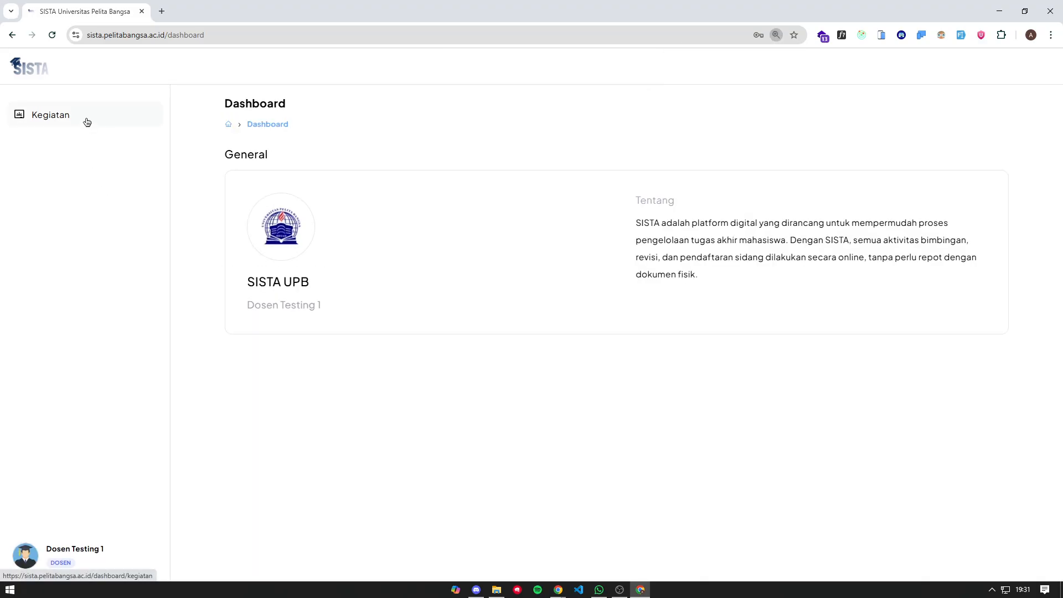
# - From Kegiatan, open the student's SKRIPSI details and its ONLINE Konsultasi Judul session card
pyautogui.click(86, 121)
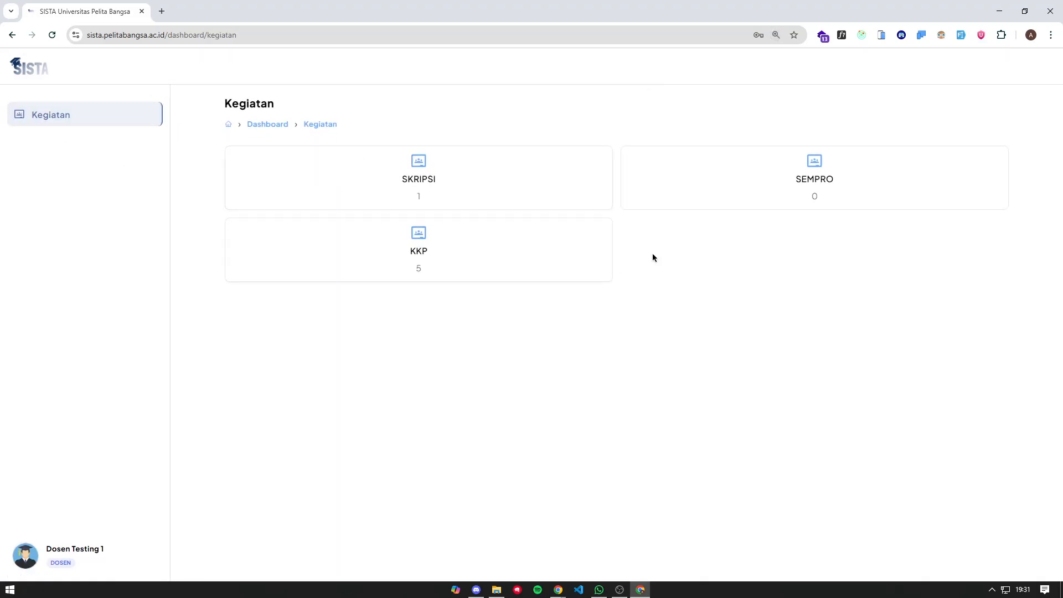
pyautogui.click(451, 182)
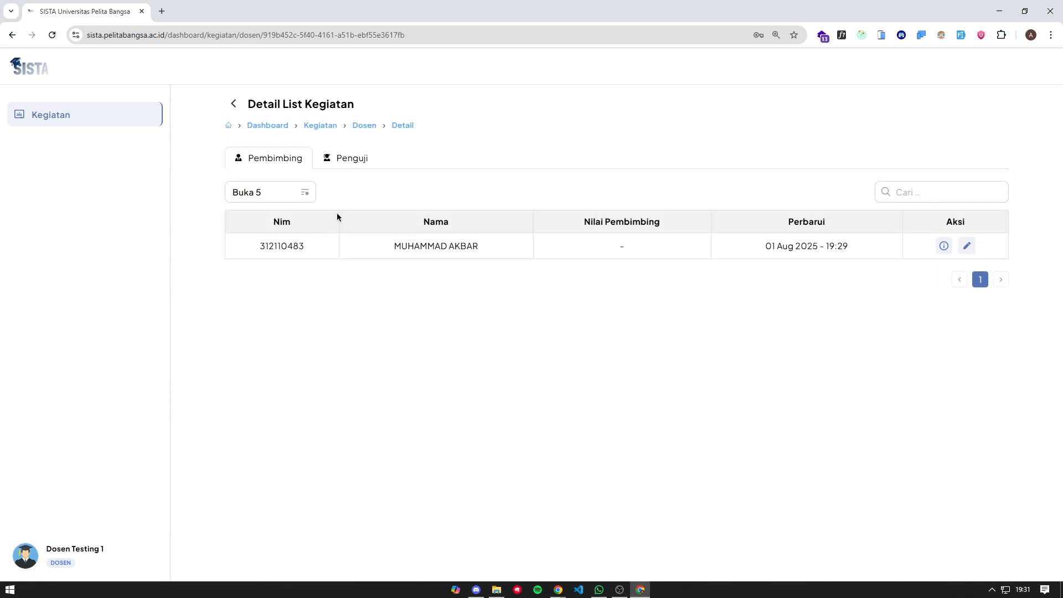
pyautogui.moveTo(656, 252); pyautogui.dragTo(592, 249)
pyautogui.click(596, 252)
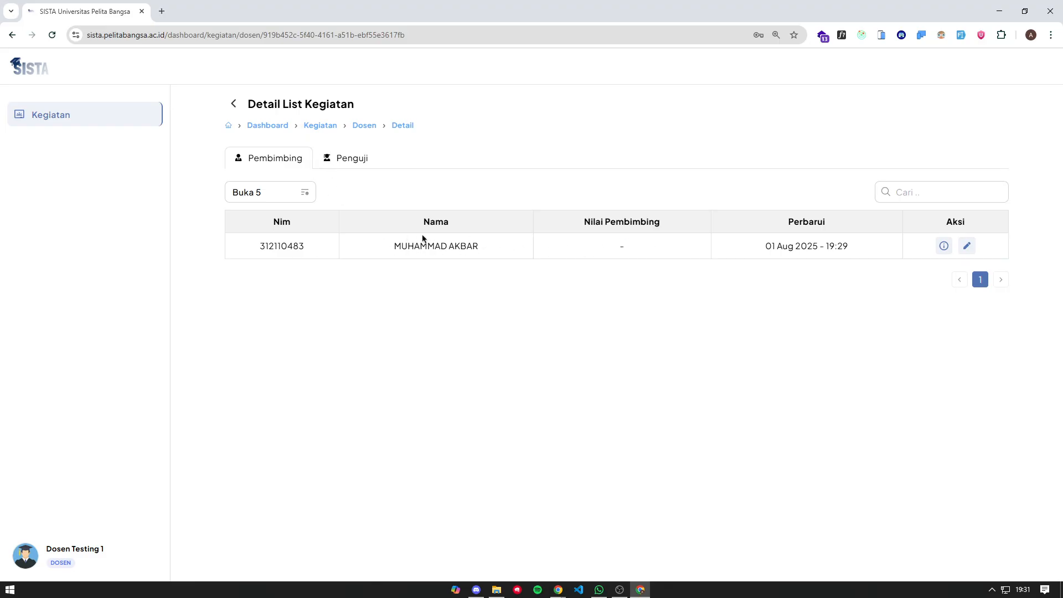
pyautogui.click(943, 245)
pyautogui.scroll(-8, 369, 194)
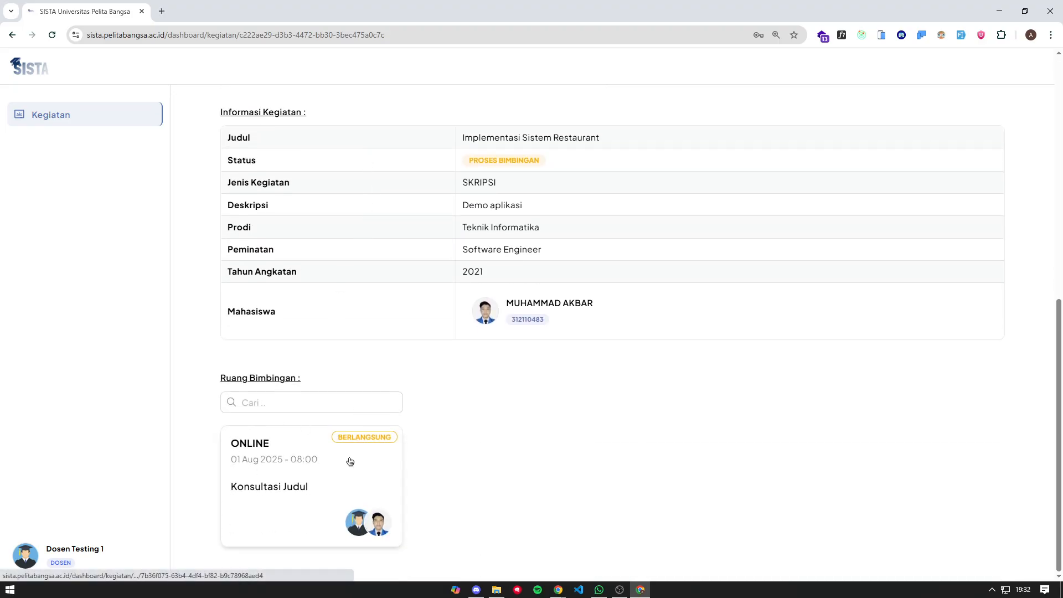
pyautogui.click(328, 461)
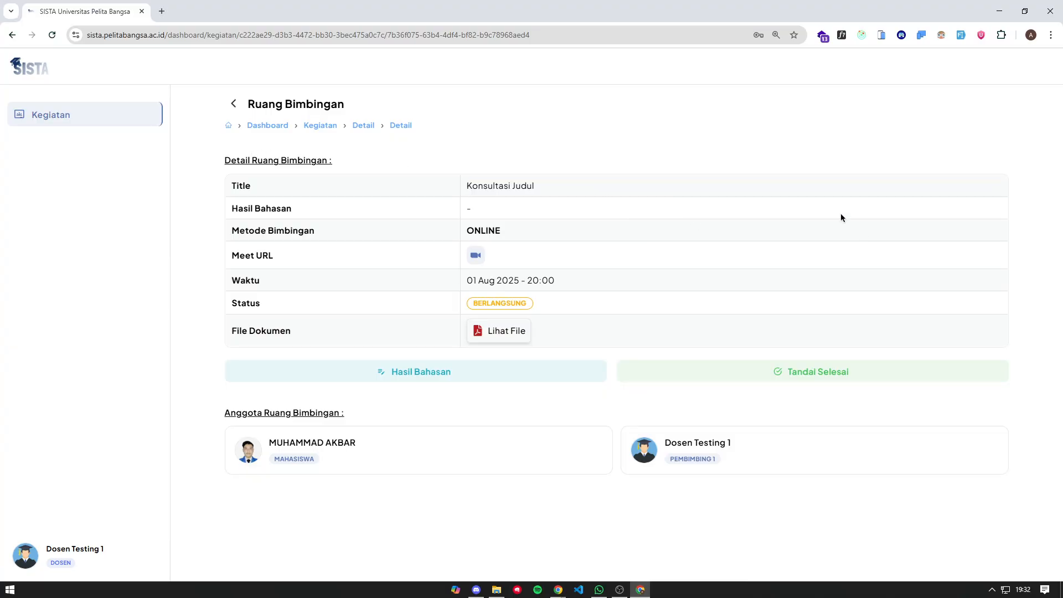
# - Write the Hasil Bahasan note 'judul sudah oke bisa dilanjut bab 1 dan 2'
pyautogui.click(429, 376)
pyautogui.click(468, 289)
pyautogui.write('a')
pyautogui.press('BackSpace')
pyautogui.write('as')
pyautogui.press('BackSpace')
pyautogui.press('BackSpace')
pyautogui.write('j')
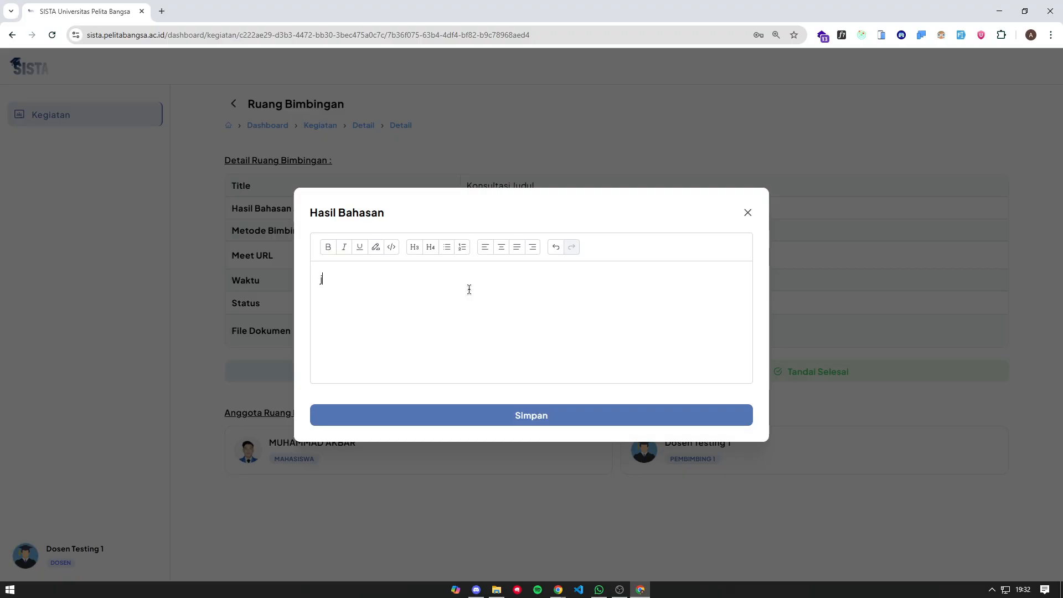
pyautogui.write('udul sudah')
pyautogui.press('BackSpace')
pyautogui.write('h oke bs')
pyautogui.press('BackSpace')
pyautogui.write('bsi')
pyautogui.press('BackSpace')
pyautogui.write('isa dilanjut bab')
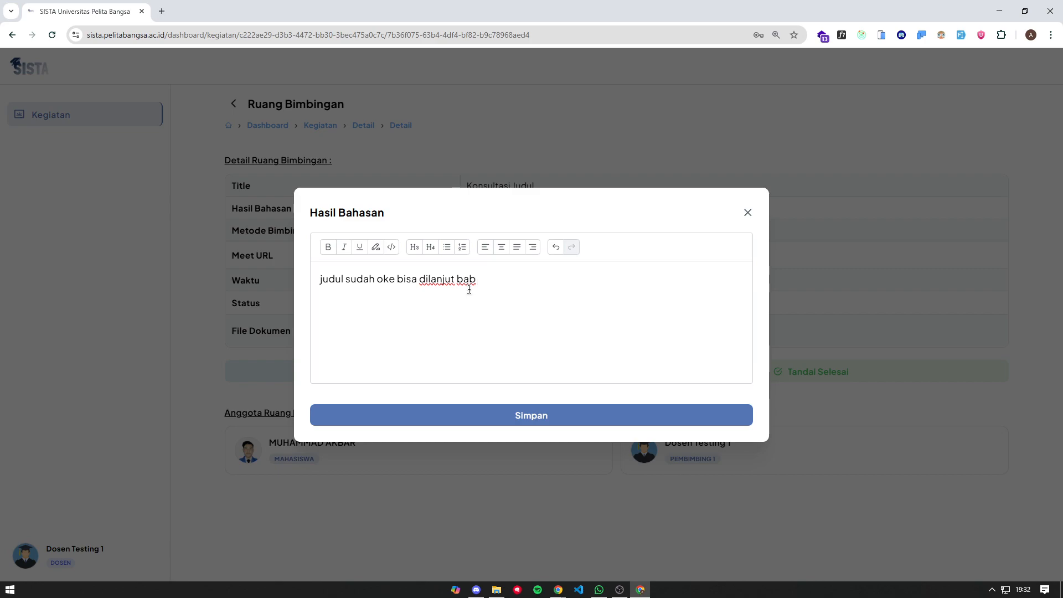
pyautogui.write(' 1 dan 2')
# - Add a bulleted list with bab1 and bab 2 below the note, then save
pyautogui.press('Home')
pyautogui.click(538, 284)
pyautogui.hotkey('ctrl', 'shift', '8')
pyautogui.write('perbaki')
pyautogui.hotkey('ctrl', 'shift', 'Left')
pyautogui.press('BackSpace')
pyautogui.write('ma')
pyautogui.press('BackSpace')
pyautogui.press('BackSpace')
pyautogui.write('bab1 bab 2')
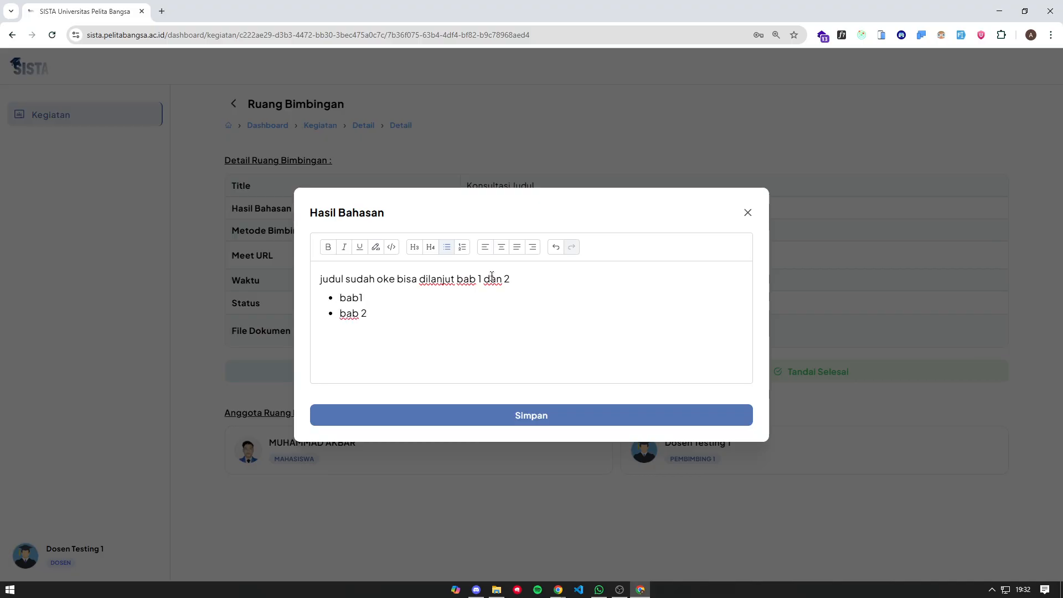
pyautogui.click(513, 411)
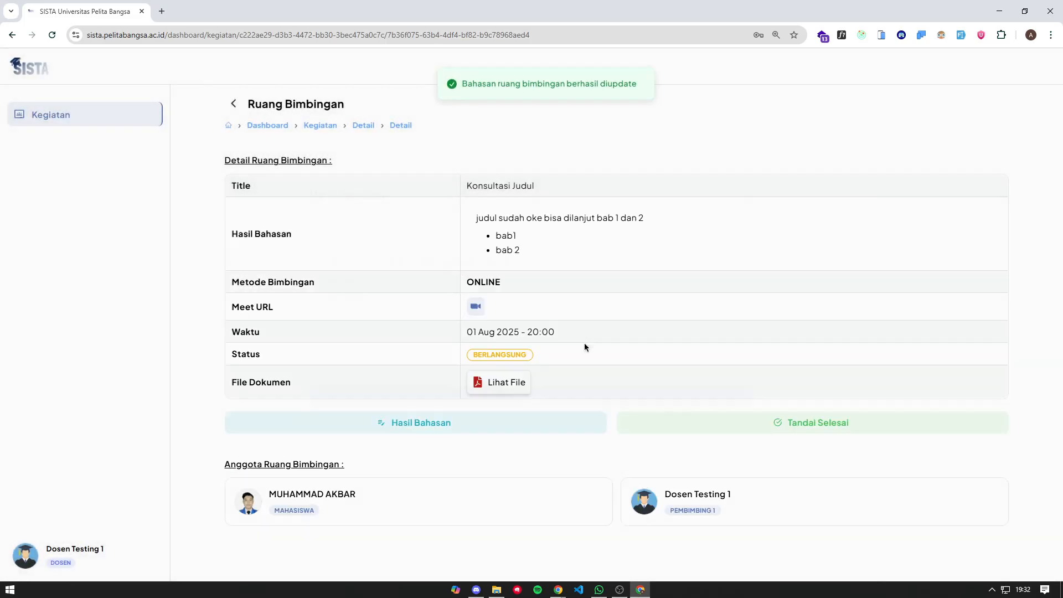
pyautogui.moveTo(539, 277); pyautogui.dragTo(475, 216)
pyautogui.click(590, 272)
pyautogui.click(999, 11)
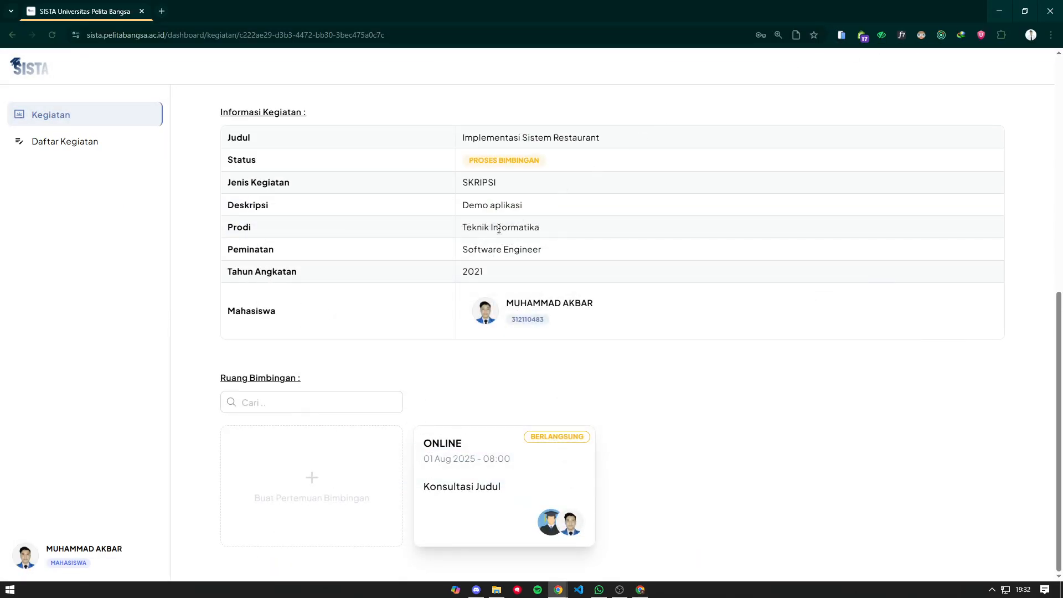
pyautogui.click(513, 410)
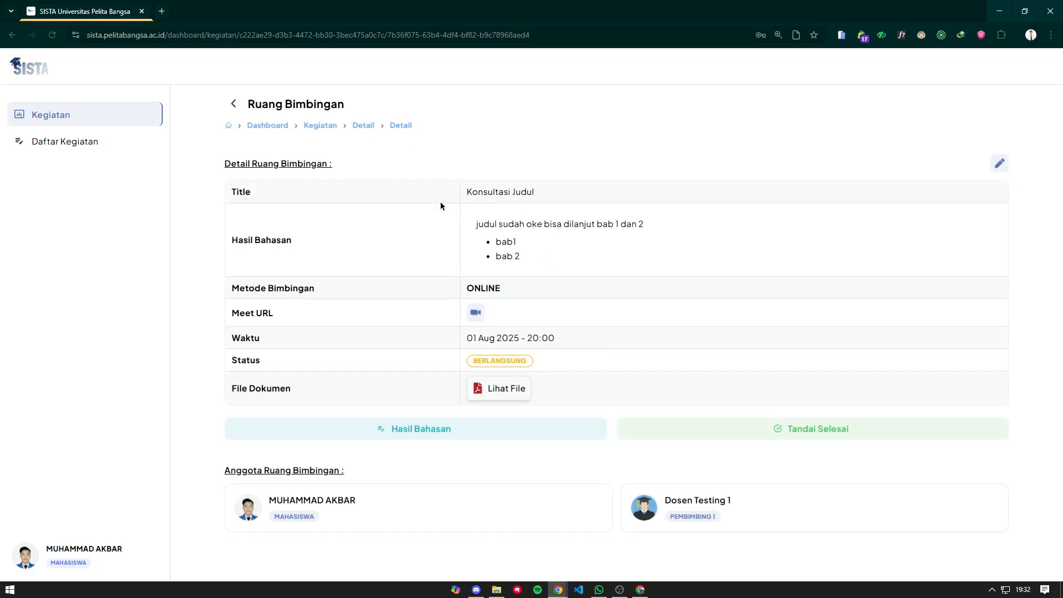
pyautogui.click(446, 430)
pyautogui.click(748, 213)
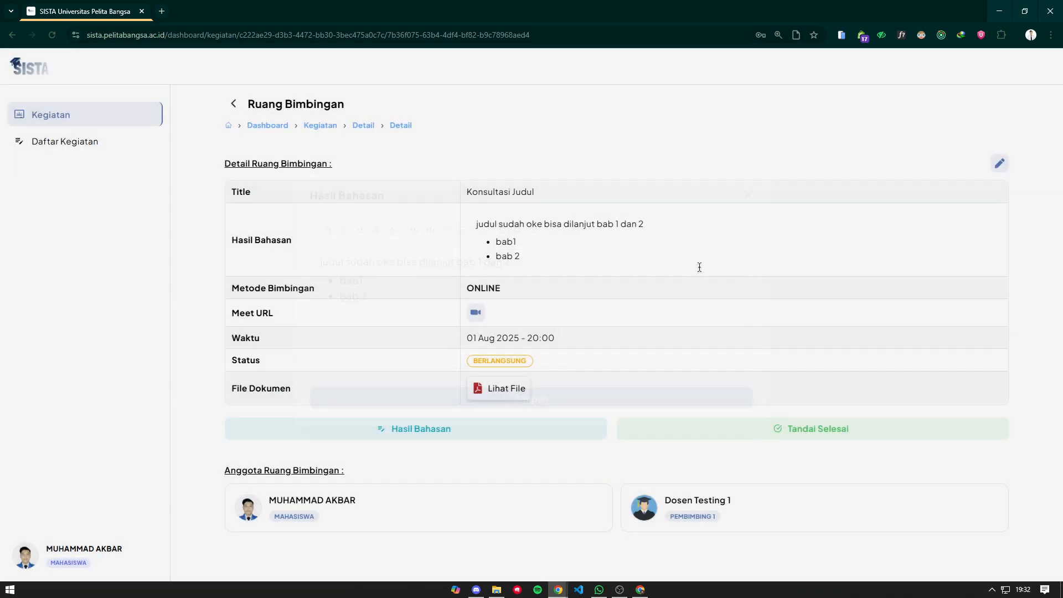
pyautogui.moveTo(558, 590)
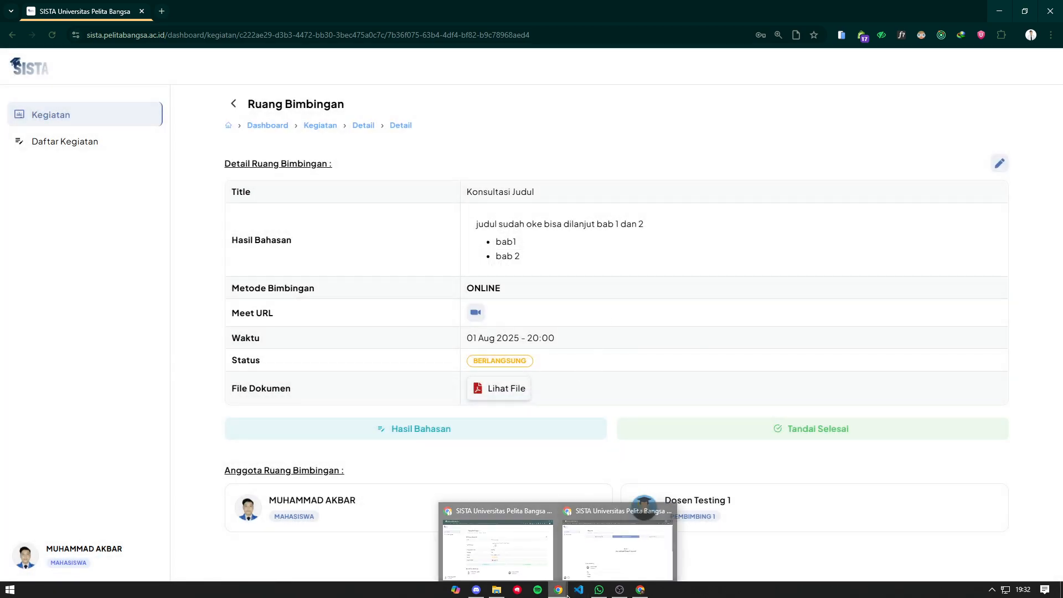
pyautogui.moveTo(606, 554)
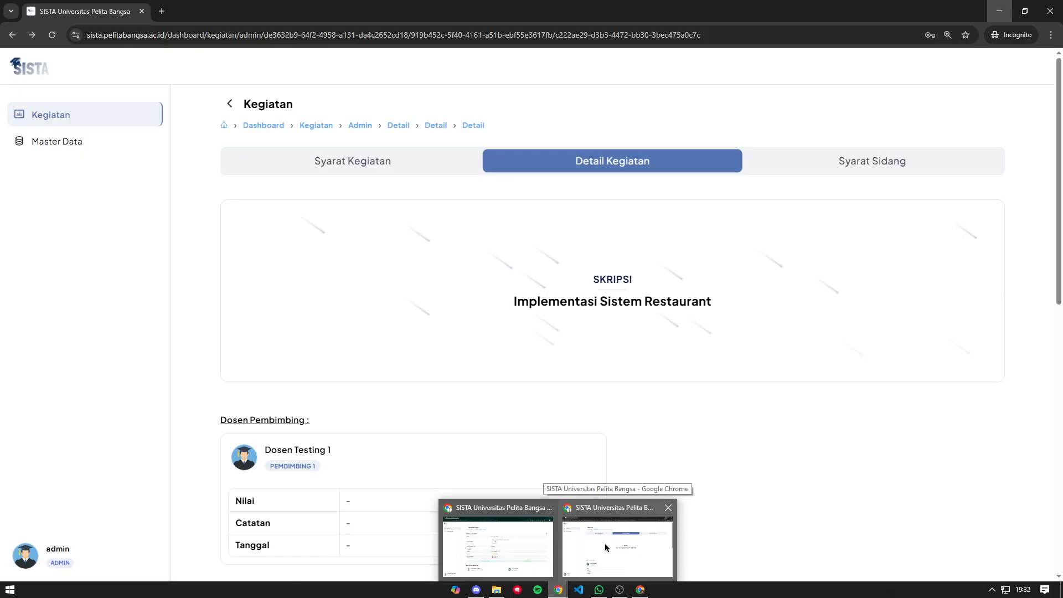
# - As the lecturer, finish the Konsultasi Judul session with 'Ya, selesaikan', then minimize the lecturer's window
pyautogui.click(660, 547)
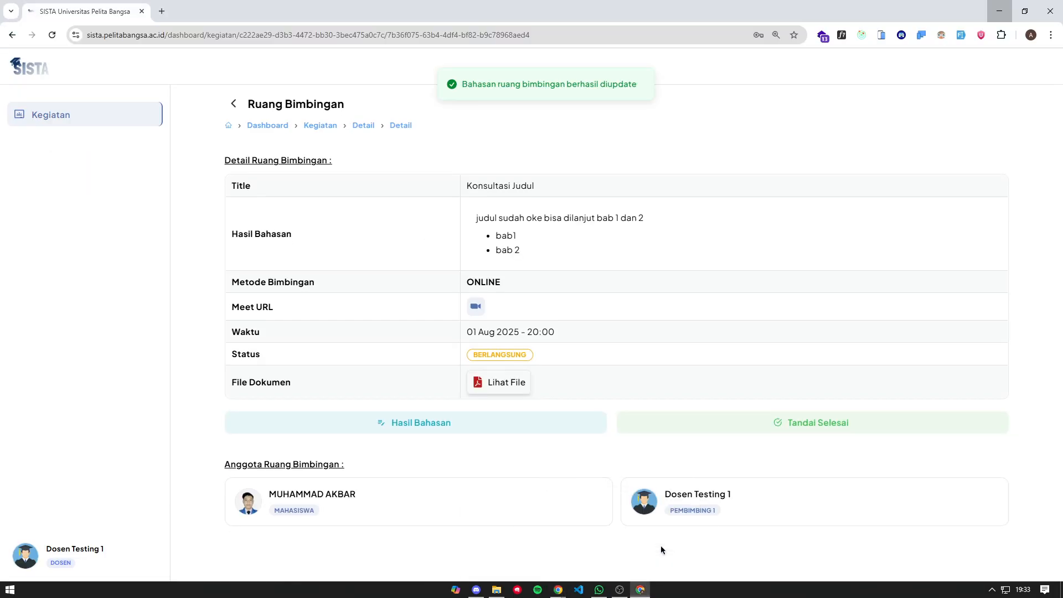
pyautogui.click(742, 427)
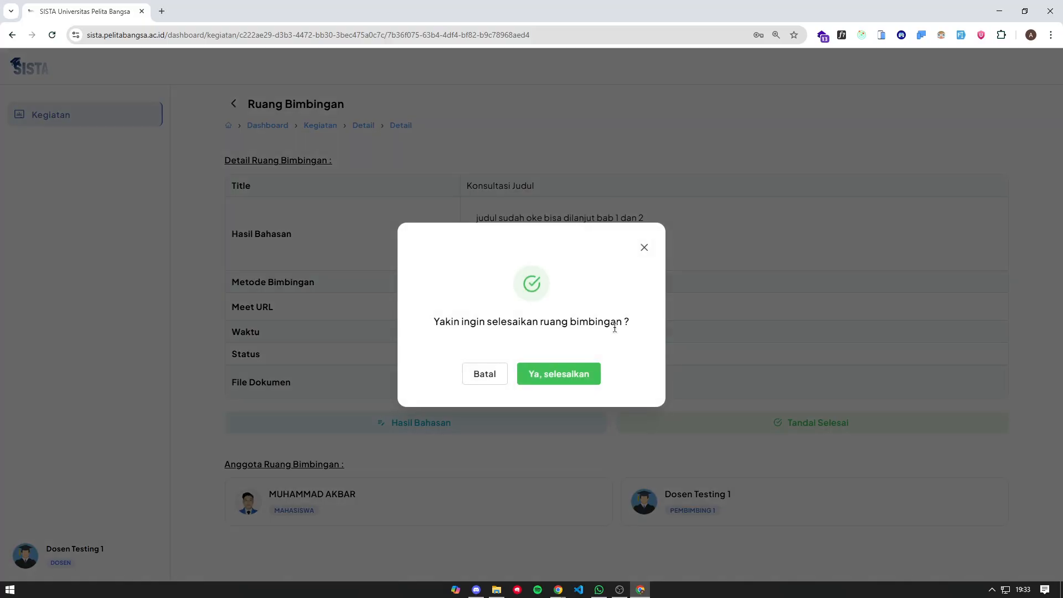
pyautogui.click(559, 373)
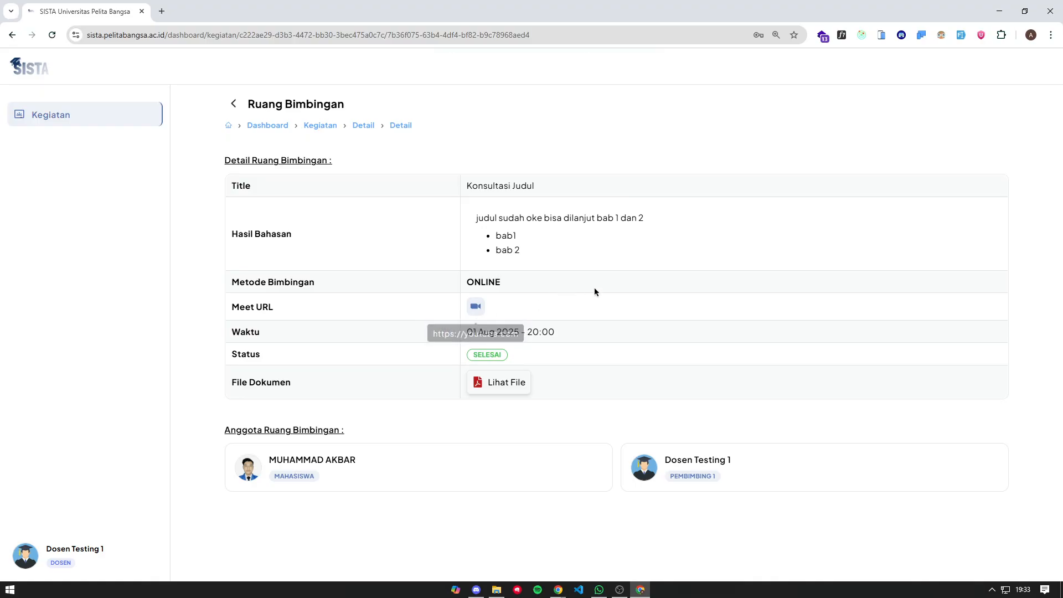
pyautogui.click(999, 11)
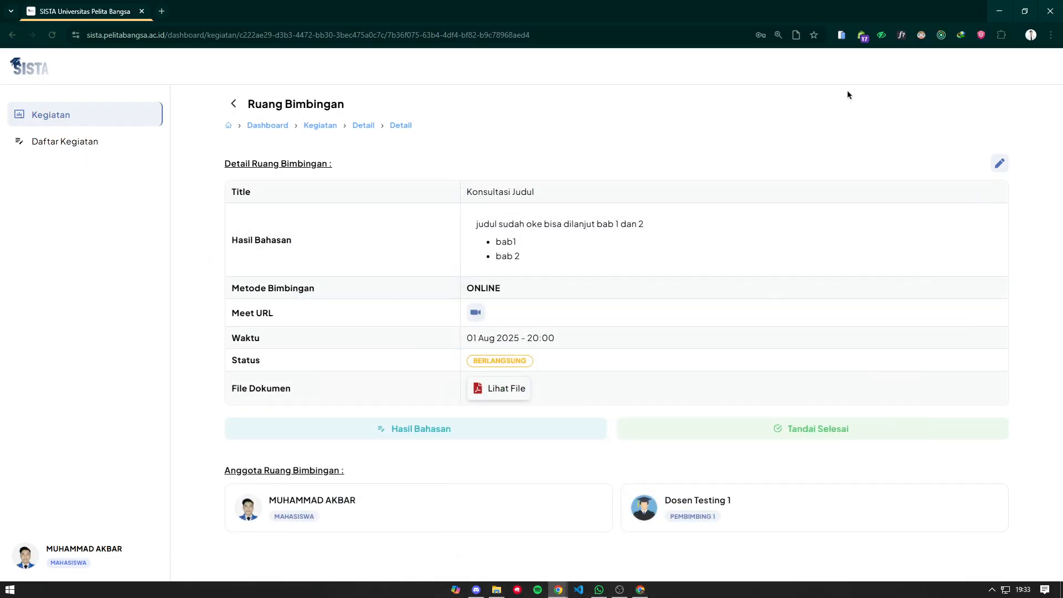
# - Back on the activity page, start a new guidance meeting titled 'Bab 1 dan Bab 2'
pyautogui.click(235, 107)
pyautogui.scroll(-4, 284, 157)
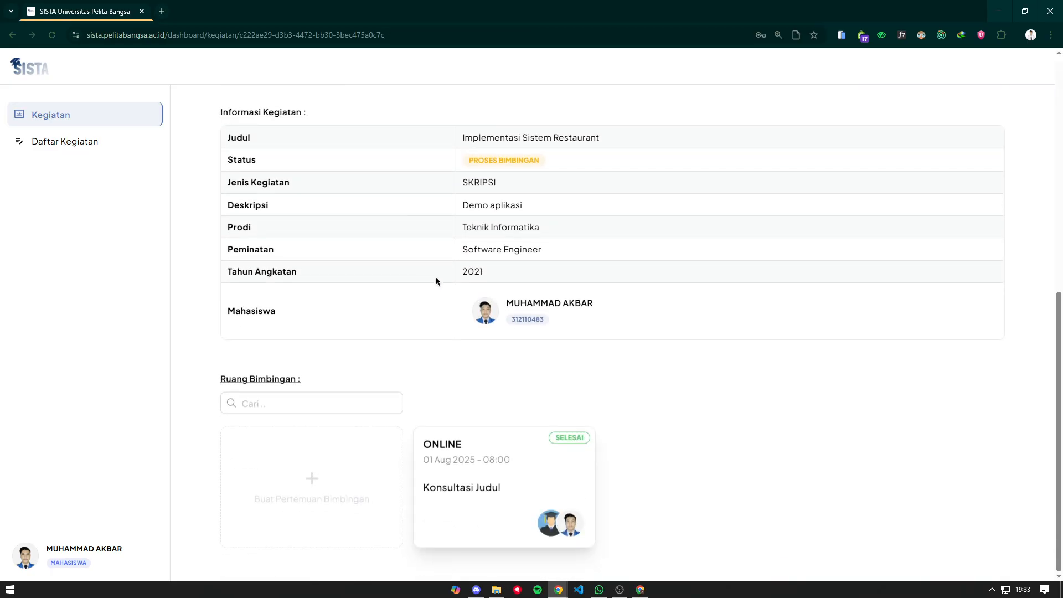
pyautogui.click(343, 446)
pyautogui.click(383, 147)
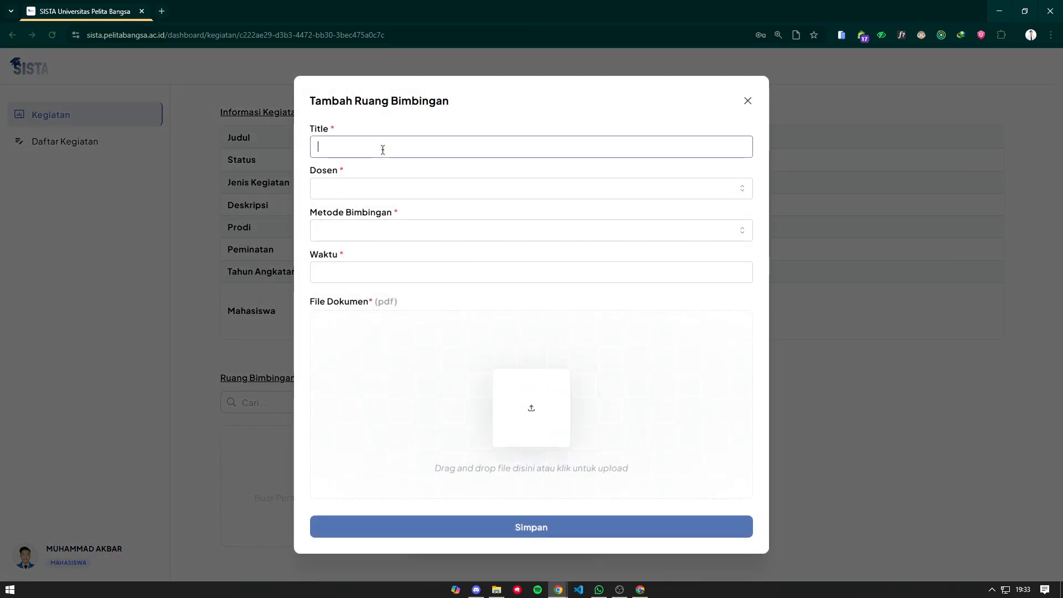
pyautogui.write('D')
pyautogui.press('BackSpace')
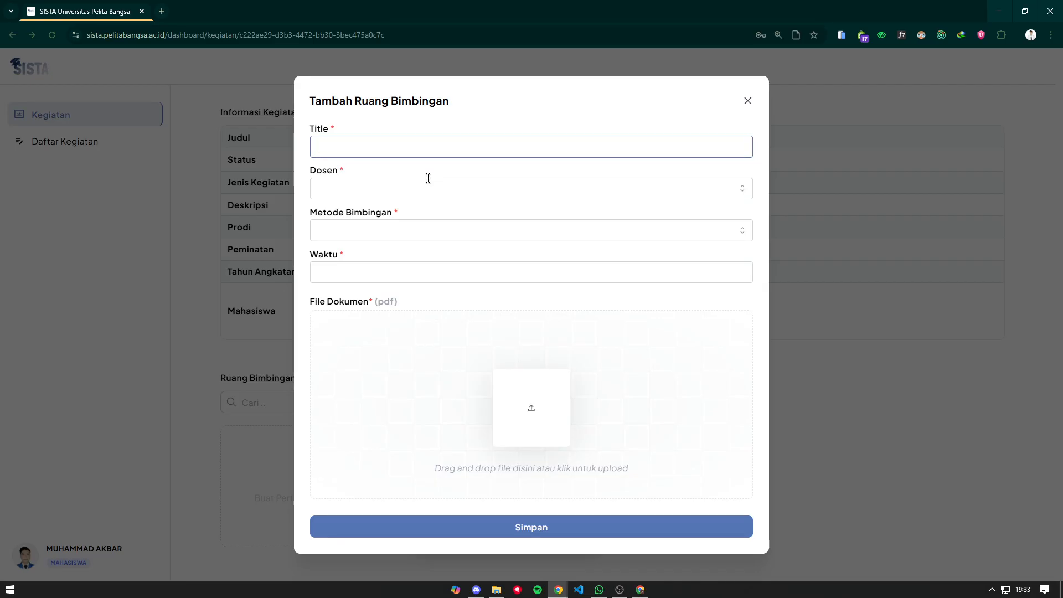
pyautogui.write('Bab 1 dan Bab 2')
# - Choose the supervising lecturer, Offline method, and location 'Kampus Gedung B Ruang Prodi'
pyautogui.click(429, 187)
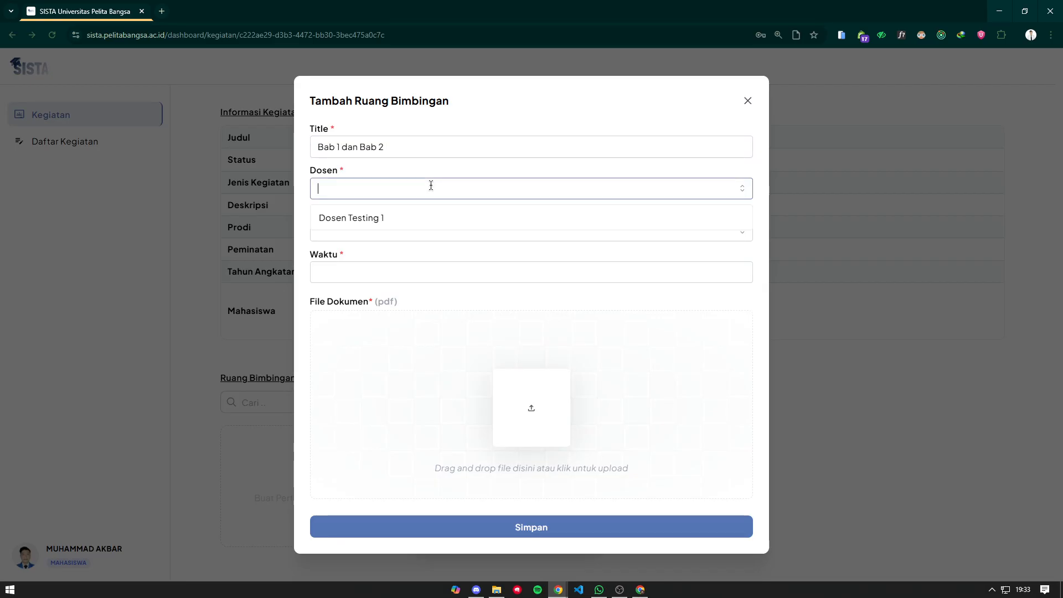
pyautogui.click(427, 218)
pyautogui.click(463, 229)
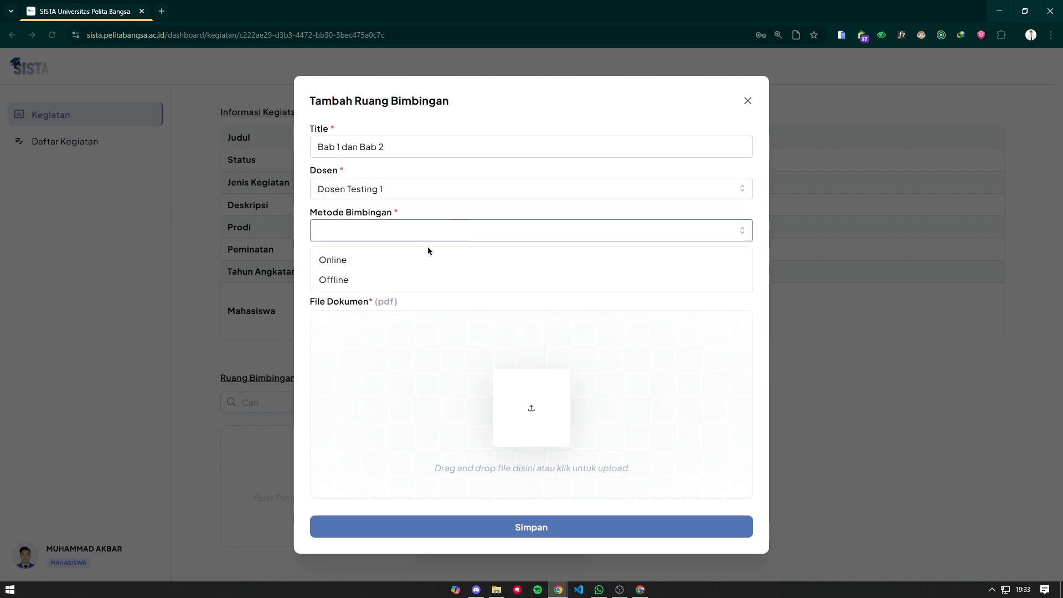
pyautogui.click(409, 272)
pyautogui.write('as')
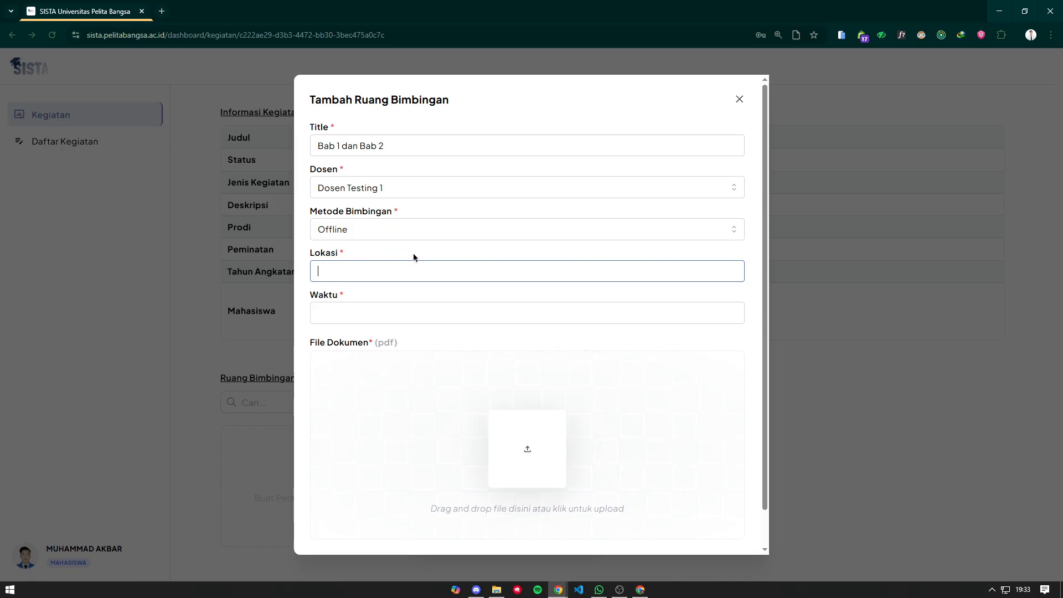
pyautogui.write('Kampus Gedung B Ruang Prodi')
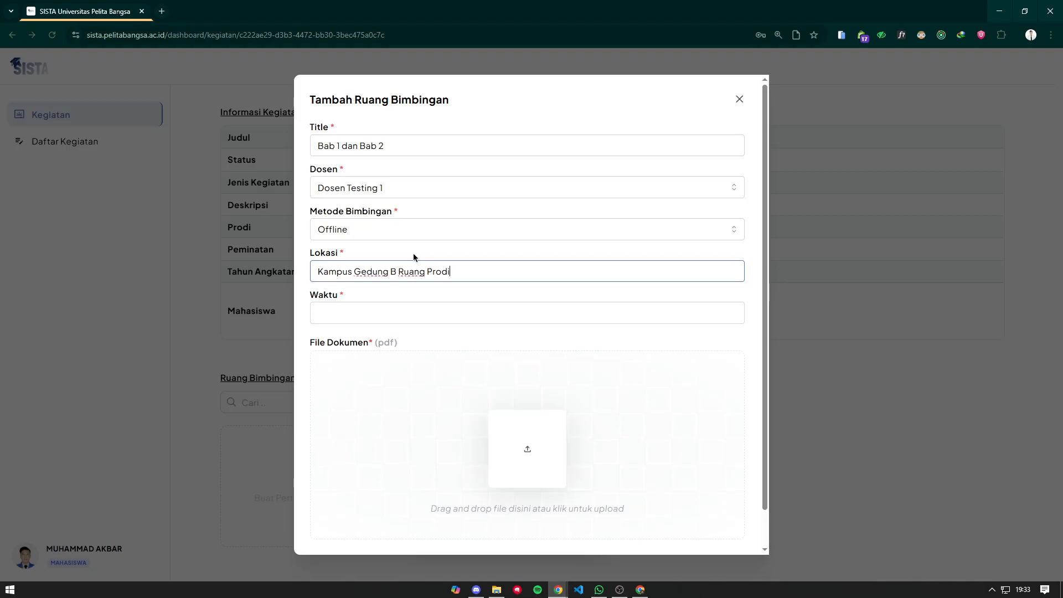
# - Set the time to 02/08/2025 11:00, attach UAS Etika Profesi.pdf, and save the meeting
pyautogui.click(465, 311)
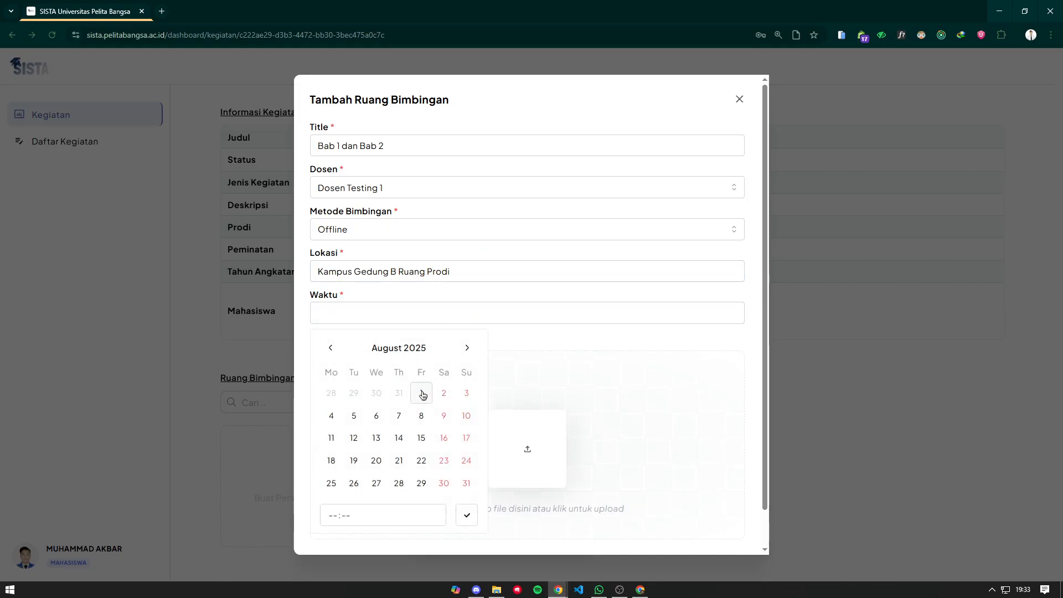
pyautogui.click(421, 393)
pyautogui.click(443, 393)
pyautogui.click(466, 393)
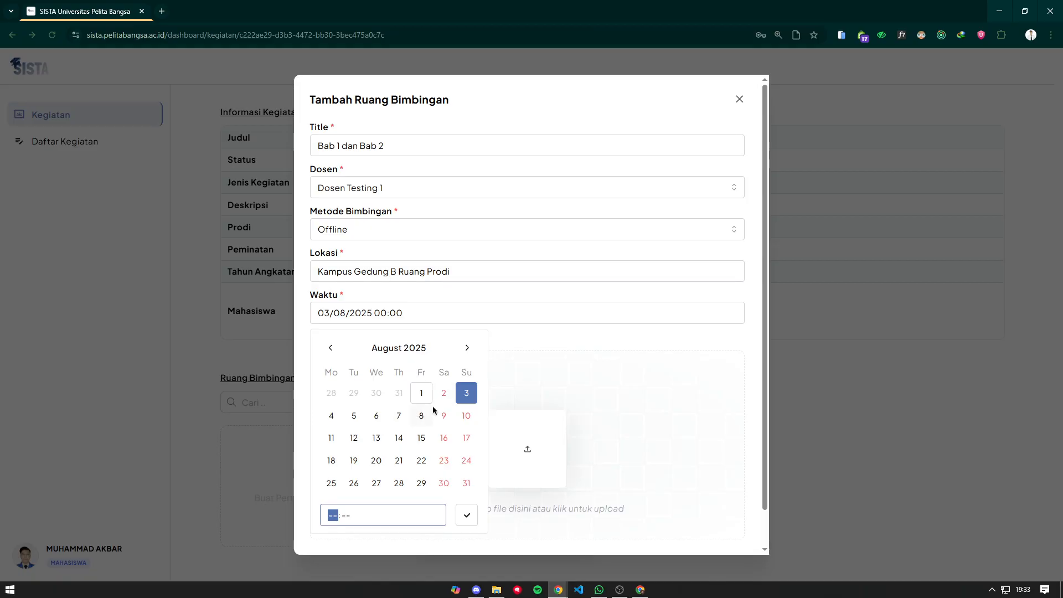
pyautogui.click(423, 394)
pyautogui.click(399, 394)
pyautogui.click(428, 396)
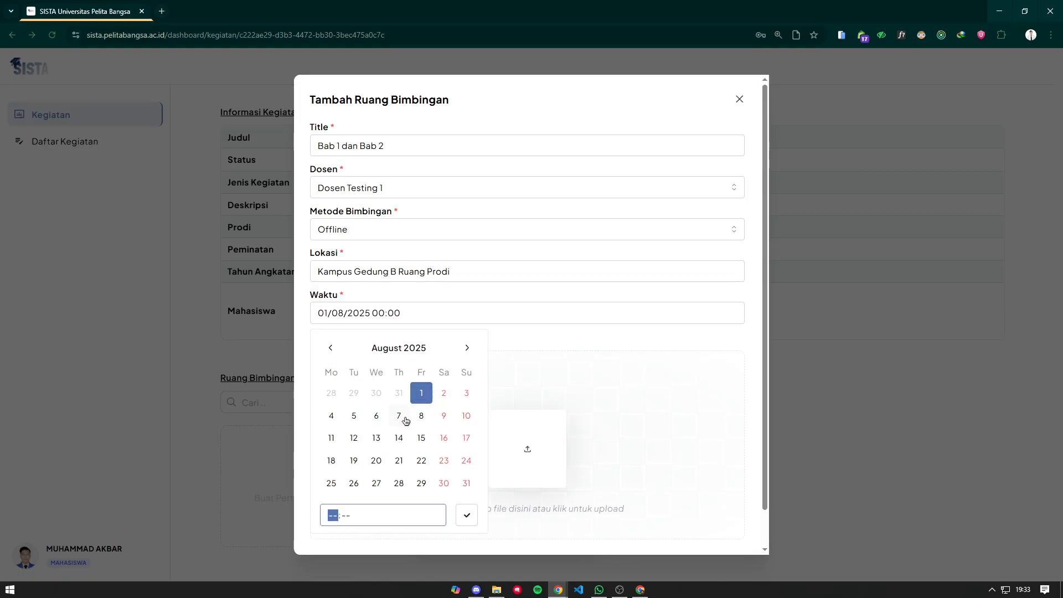
pyautogui.click(444, 394)
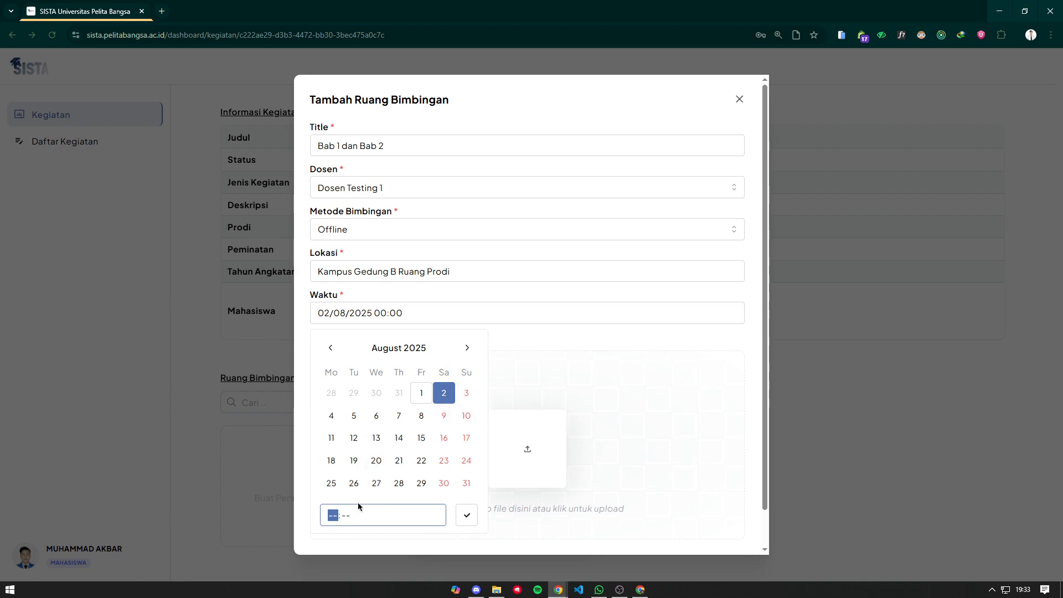
pyautogui.write('11:00')
pyautogui.click(466, 514)
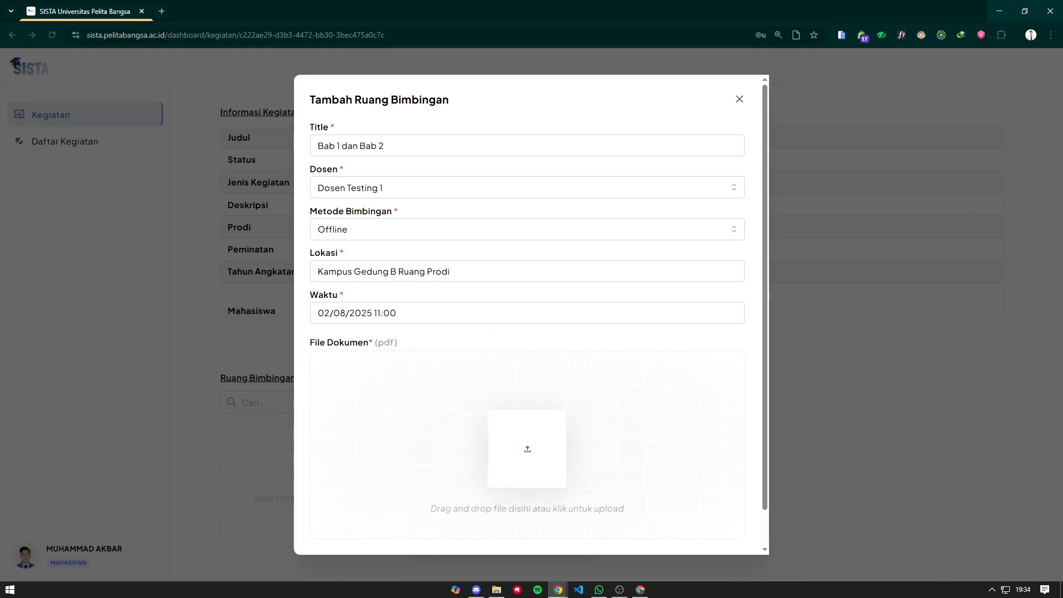
pyautogui.moveTo(450, 343); pyautogui.dragTo(568, 432)
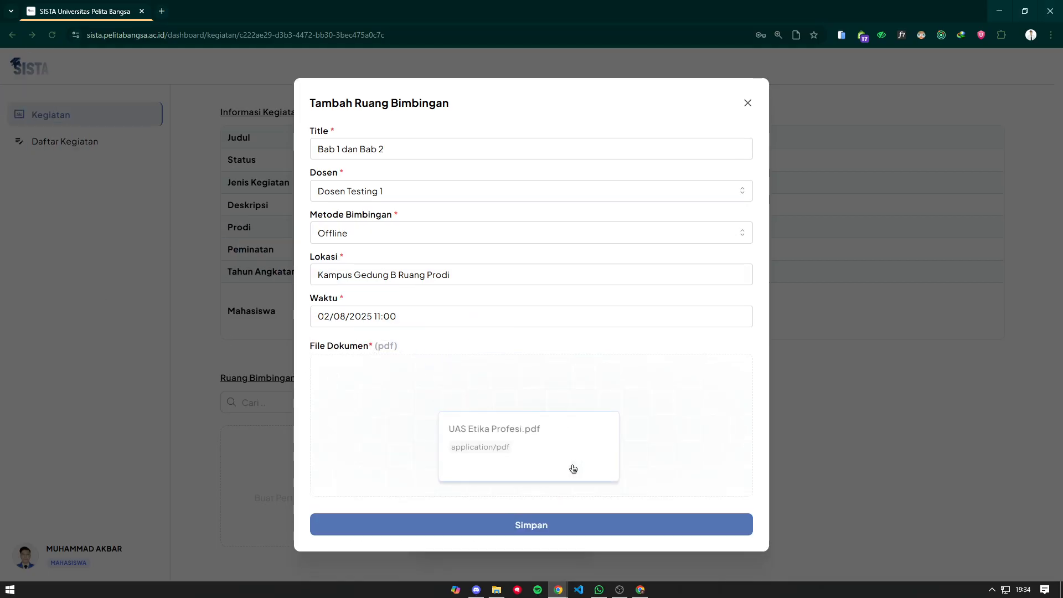
pyautogui.click(565, 526)
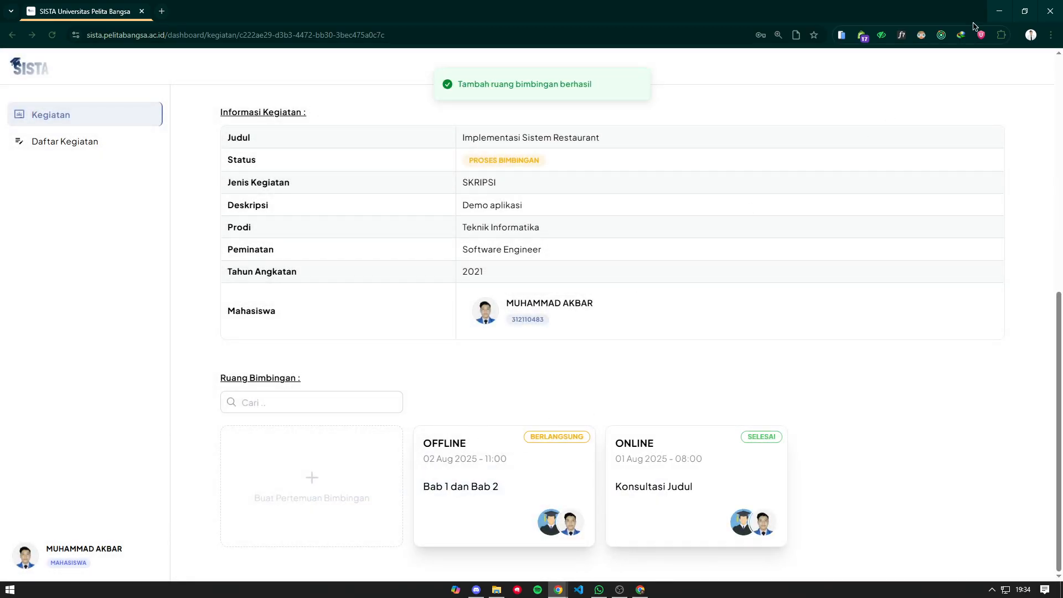
# - Back in the lecturer's window, open the Bab 1 dan Bab 2 session and preview its uploaded document
pyautogui.click(994, 10)
pyautogui.click(641, 589)
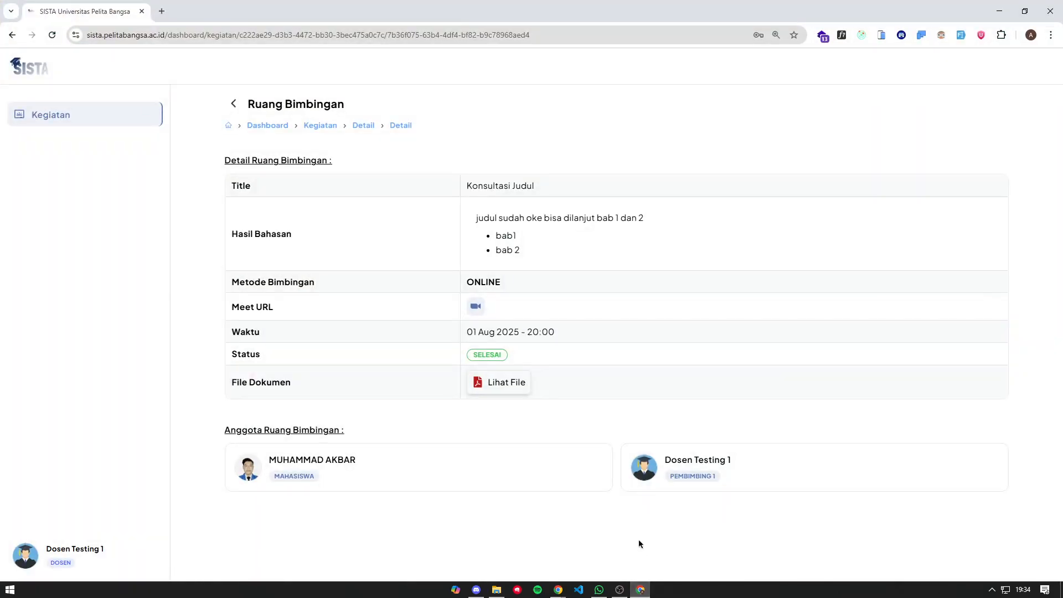
pyautogui.click(233, 104)
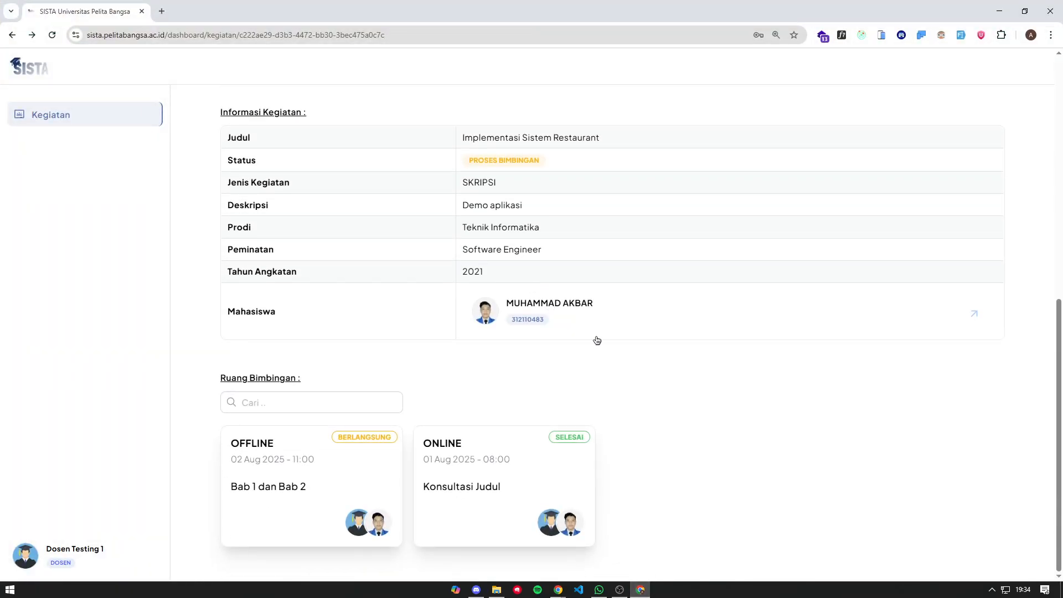
pyautogui.click(305, 468)
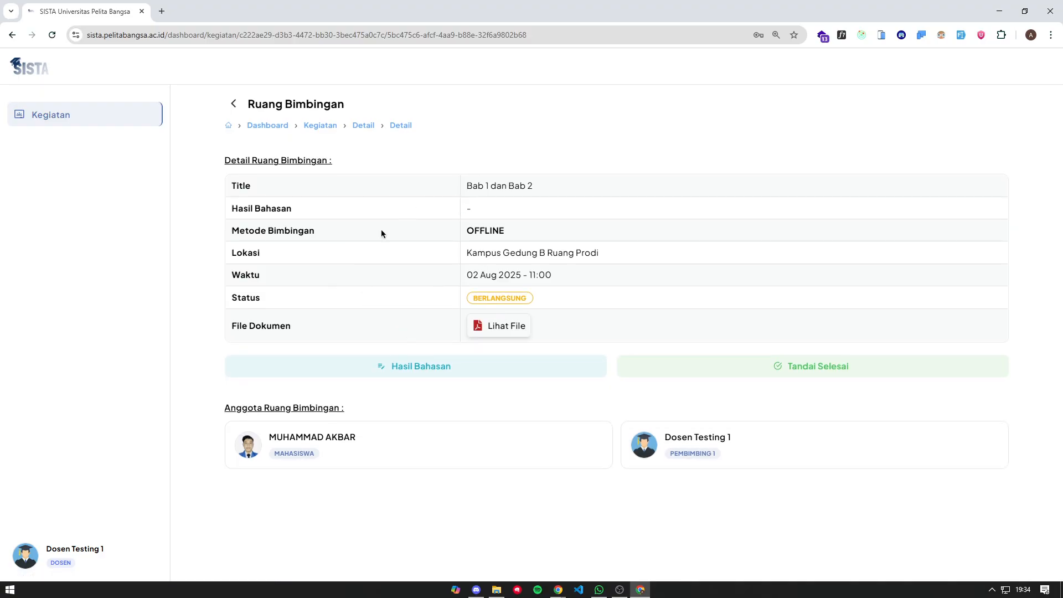
pyautogui.click(500, 324)
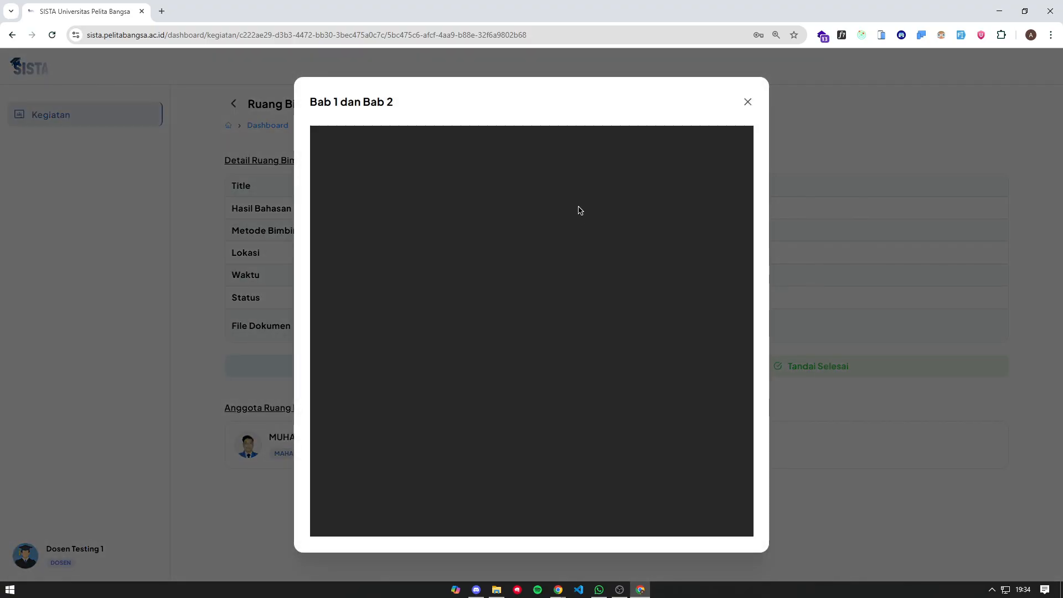
pyautogui.scroll(-15, 609, 182)
# - Close the document preview and open the Hasil Bahasan editor, clearing out stray test text
pyautogui.click(748, 102)
pyautogui.click(514, 367)
pyautogui.write('perbaiki a')
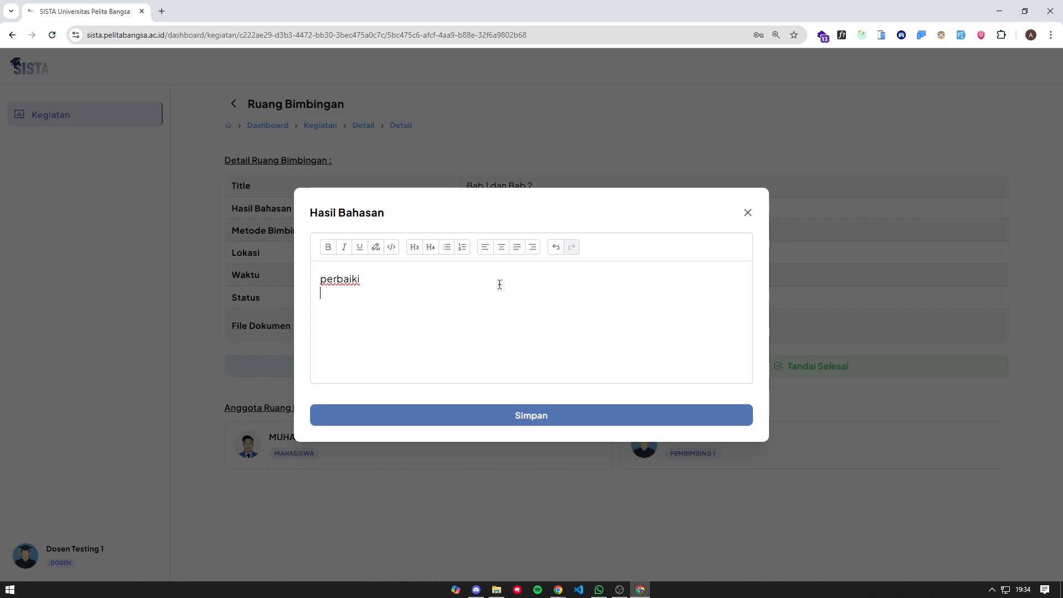
pyautogui.click(447, 247)
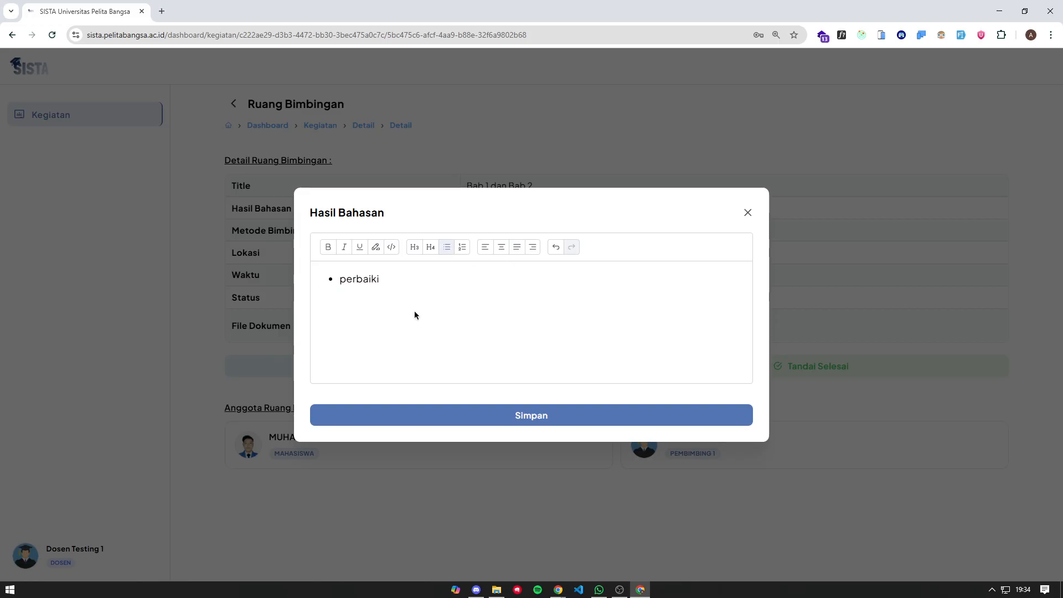
pyautogui.hotkey('ctrl', 'BackSpace')
pyautogui.write('a')
pyautogui.press('BackSpace')
pyautogui.press('BackSpace')
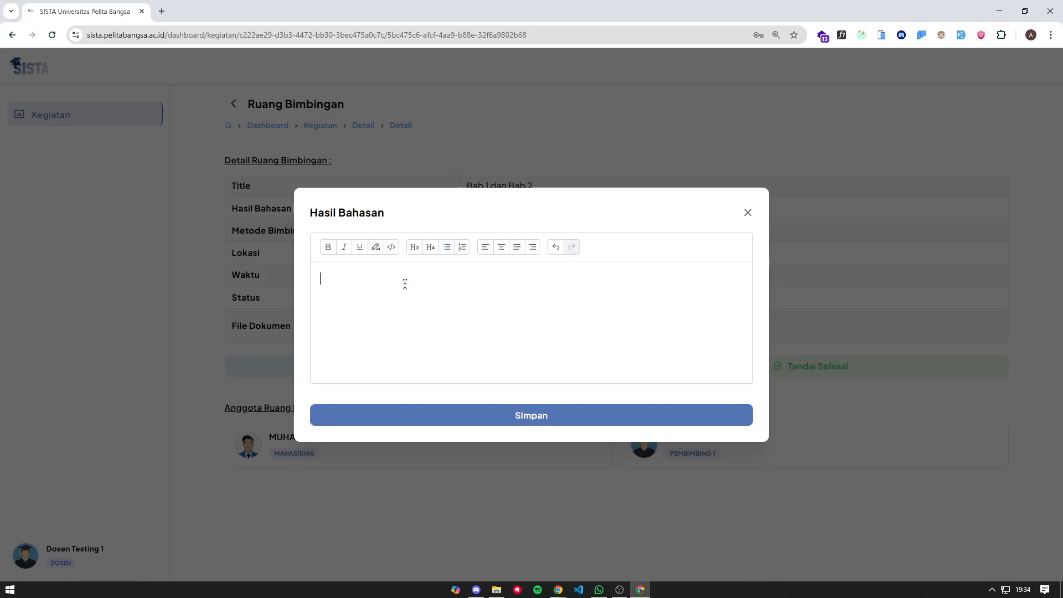
# - Write a bold CATATAN heading in the discussion notes
pyautogui.write('CATATAN')
pyautogui.moveTo(365, 278); pyautogui.dragTo(322, 278)
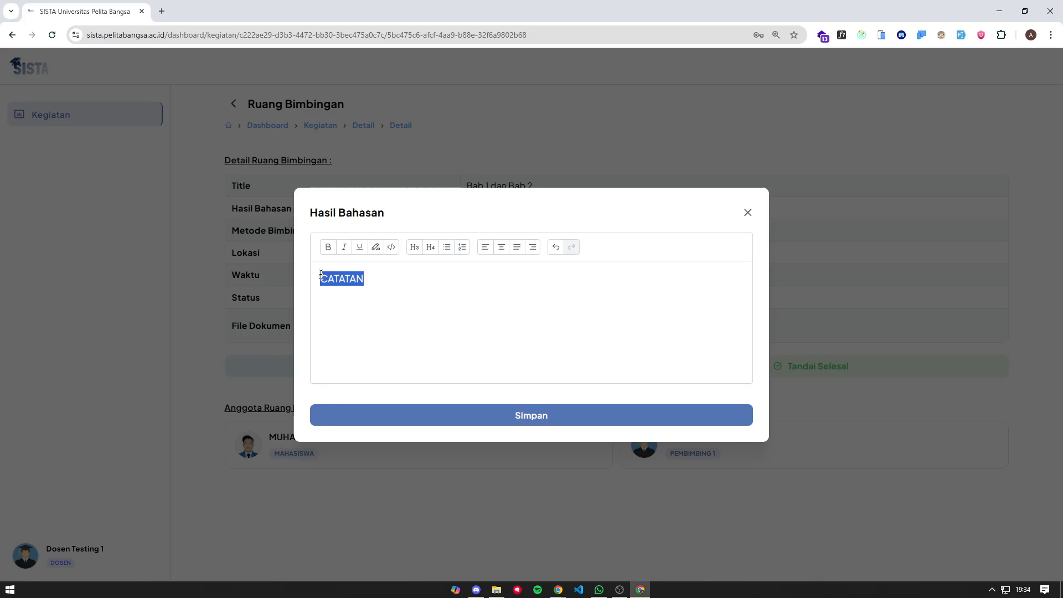
pyautogui.click(327, 247)
pyautogui.click(410, 289)
pyautogui.press('Return')
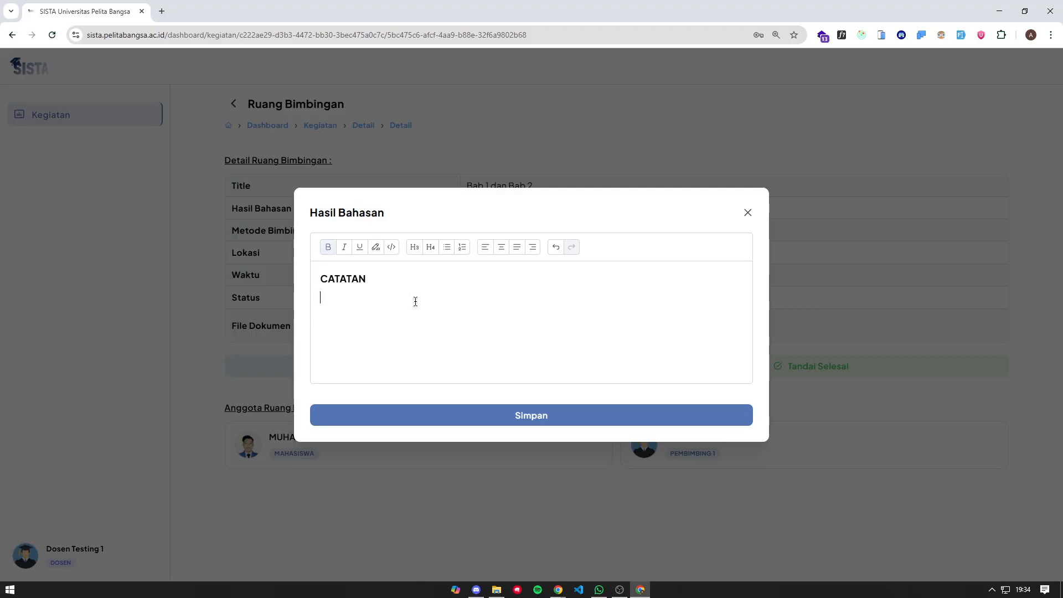
# - Add bullets Latarbelakang, Rumusan and Batasan under CATATAN and save the notes
pyautogui.click(447, 247)
pyautogui.write('Latar')
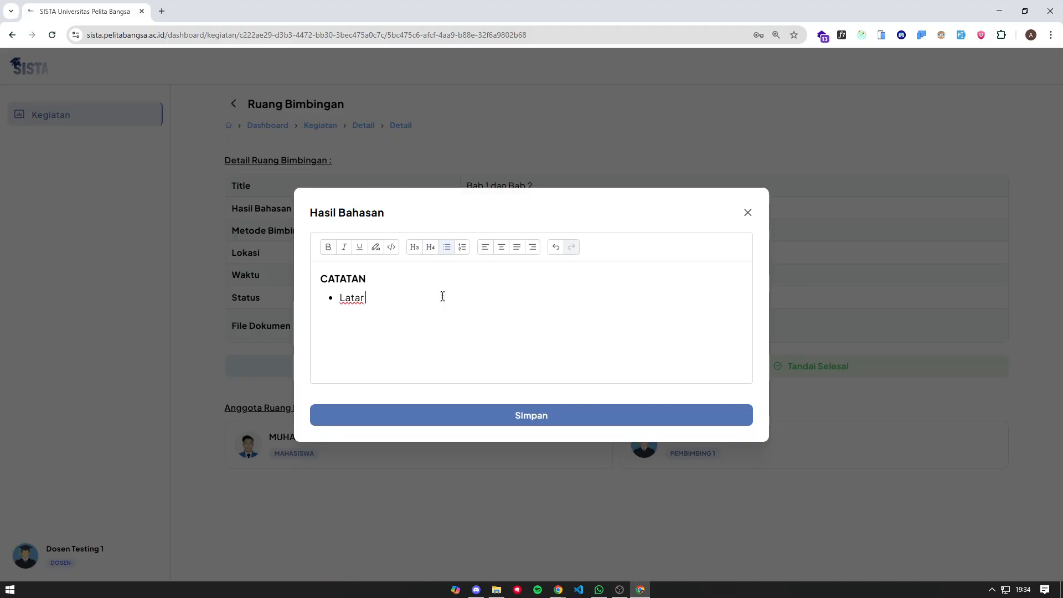
pyautogui.write('belakang')
pyautogui.write('a')
pyautogui.write('Rumusan')
pyautogui.write('ada')
pyautogui.press('BackSpace')
pyautogui.press('BackSpace')
pyautogui.press('BackSpace')
pyautogui.write('Batas')
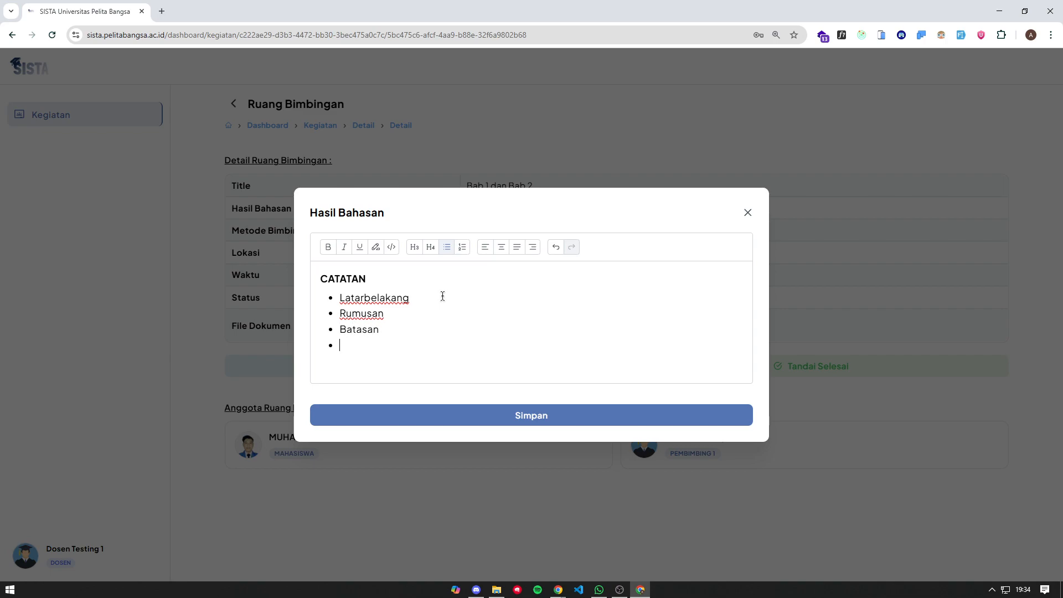
pyautogui.click(525, 416)
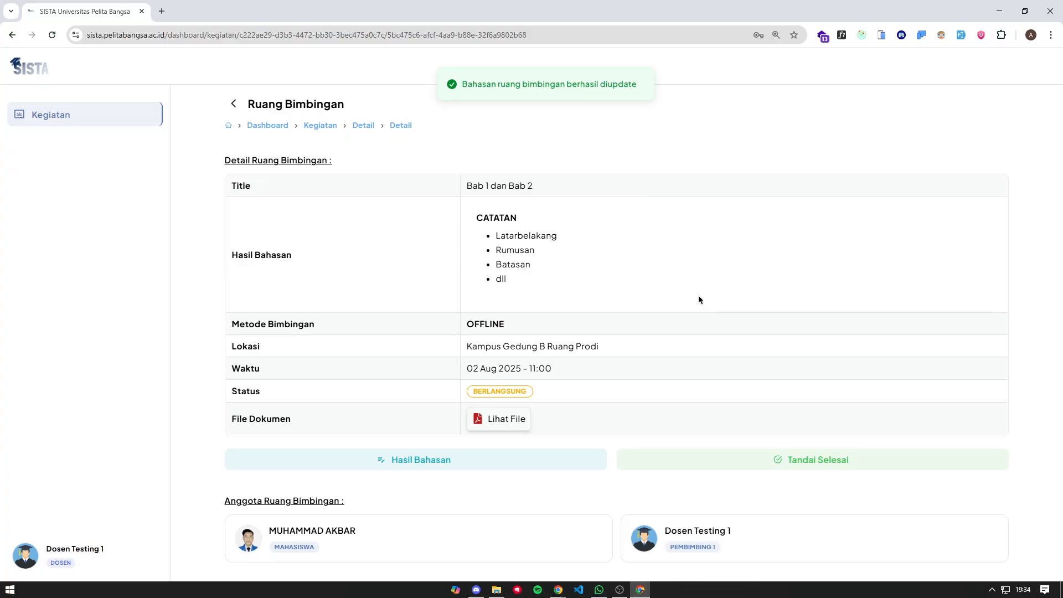
# - Mark the Bab 1 dan Bab 2 session as finished with 'Ya, selesaikan'
pyautogui.moveTo(699, 294); pyautogui.dragTo(479, 221)
pyautogui.click(580, 231)
pyautogui.click(794, 463)
pyautogui.click(560, 374)
# - Check the student's SISTA window, then return to the lecturer's session window
pyautogui.tripleClick(558, 175)
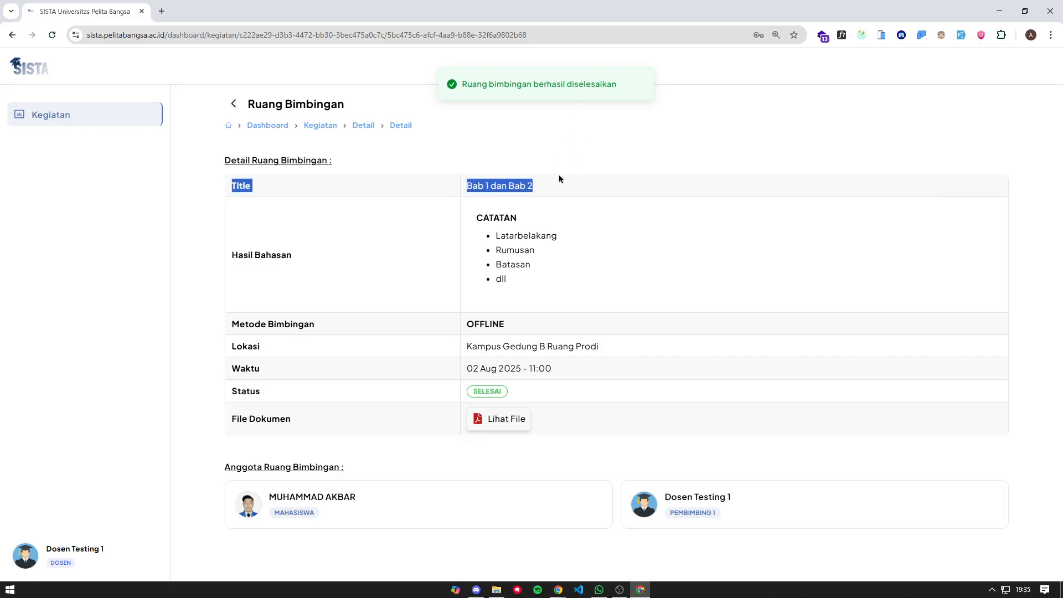
pyautogui.click(999, 11)
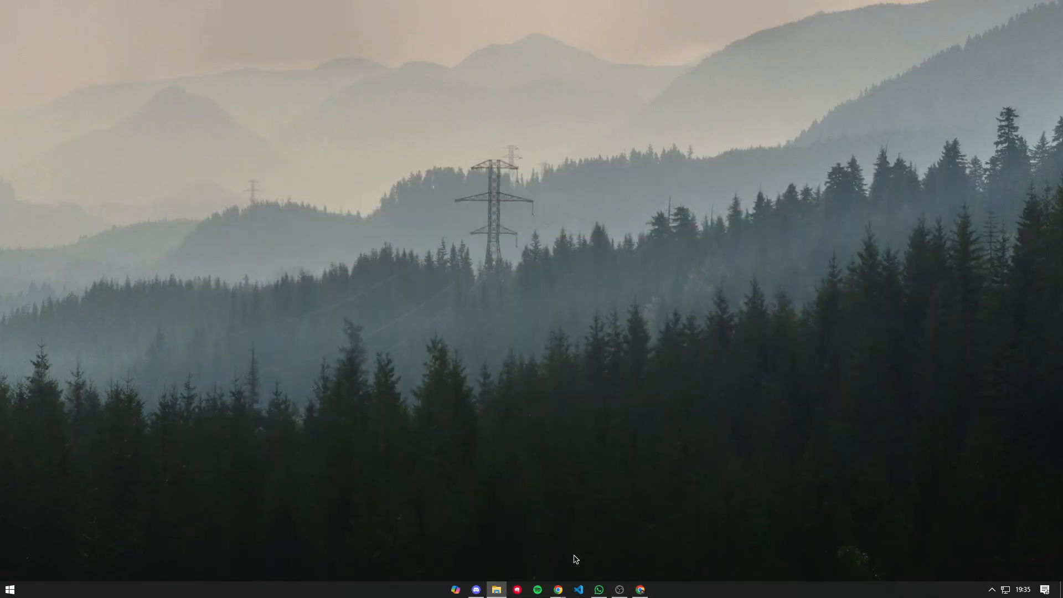
pyautogui.moveTo(558, 590)
pyautogui.moveTo(576, 550)
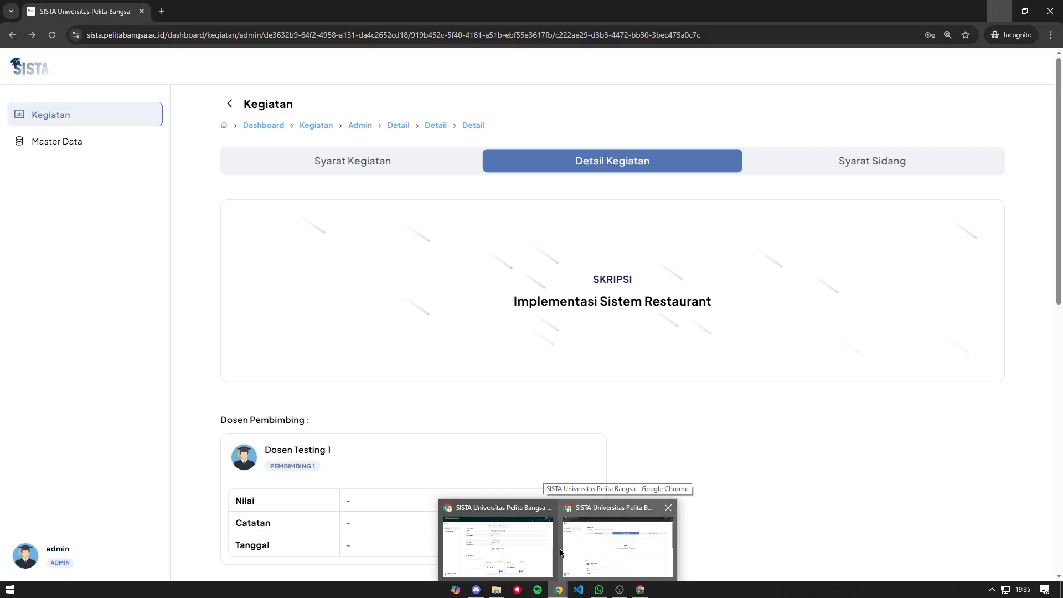
pyautogui.click(507, 546)
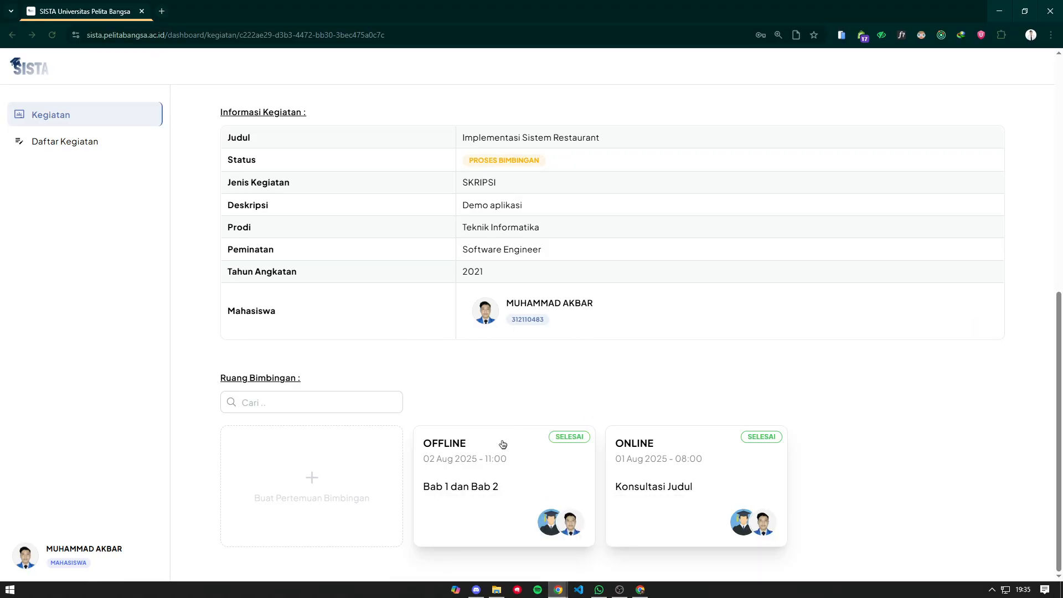
pyautogui.scroll(7, 530, 374)
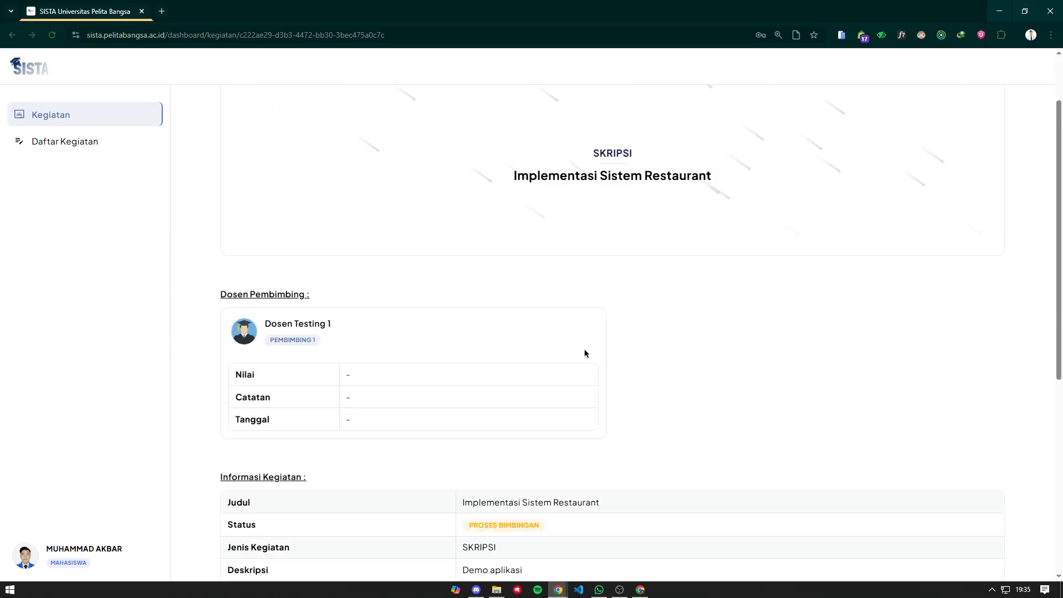
pyautogui.scroll(-6, 566, 326)
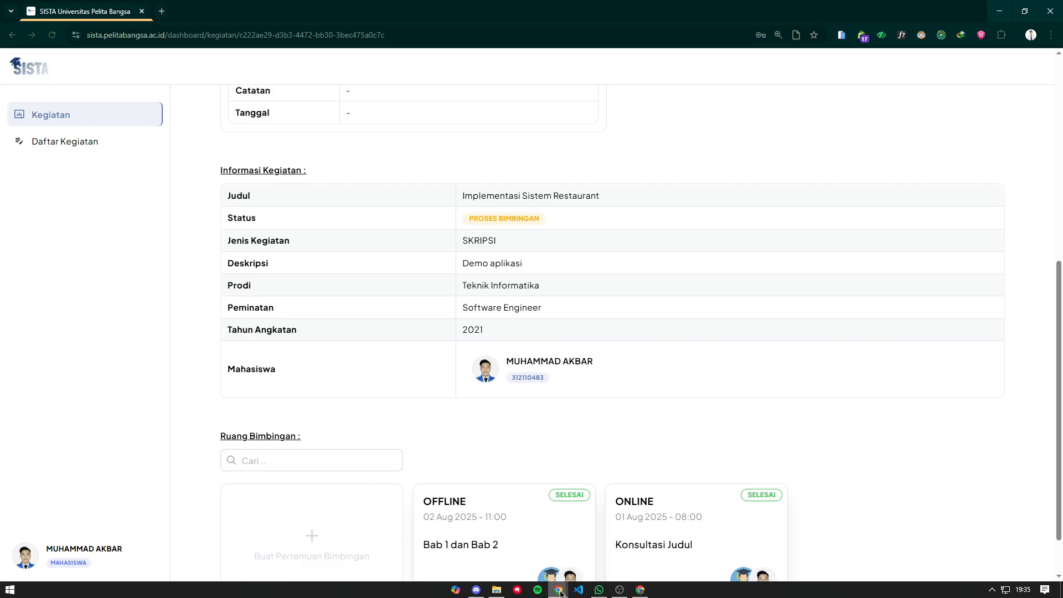
pyautogui.moveTo(561, 591)
pyautogui.moveTo(595, 554)
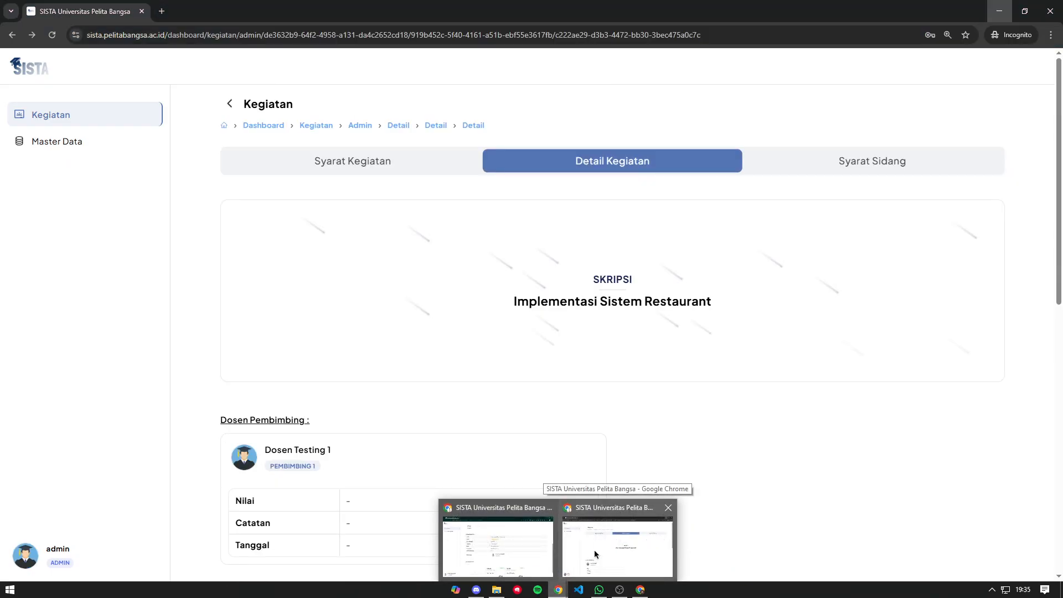
pyautogui.click(640, 589)
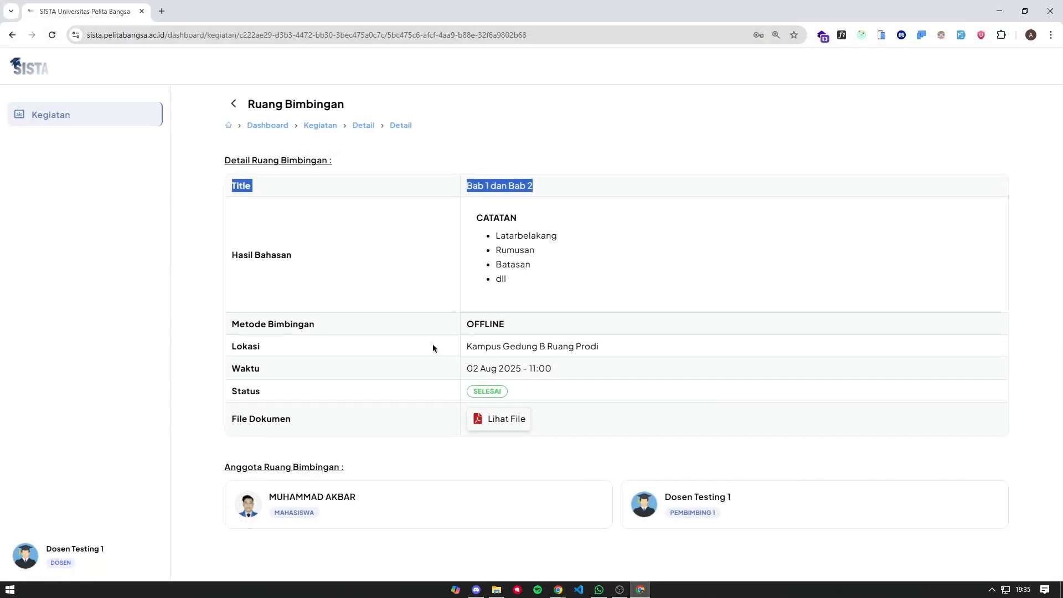
pyautogui.click(471, 219)
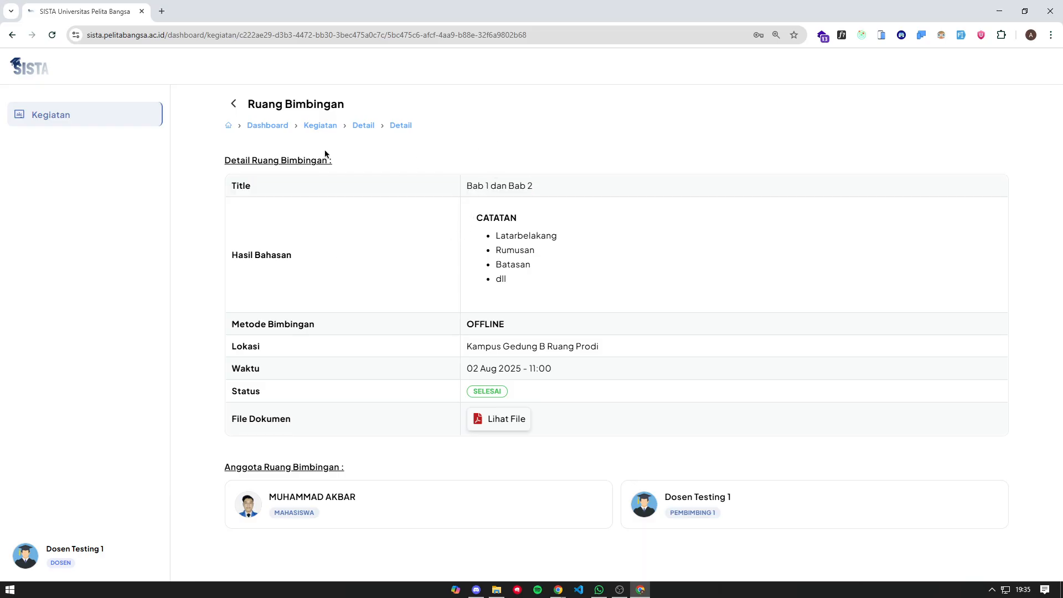
# - From the SKRIPSI activity, open Input Nilai and enter grade 8 with note ACC
pyautogui.click(234, 104)
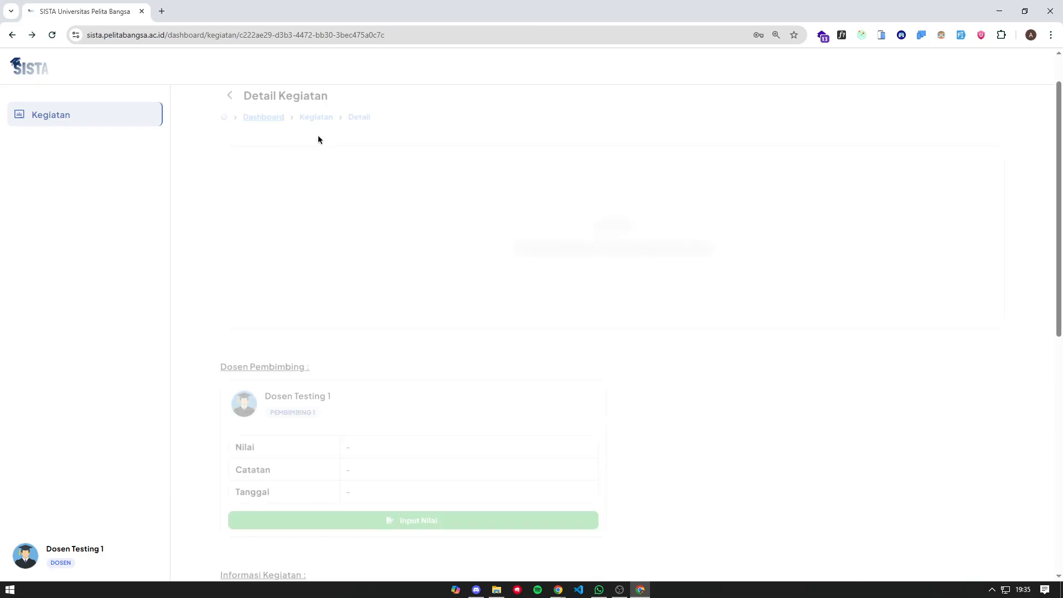
pyautogui.scroll(-5, 383, 271)
pyautogui.scroll(2, 383, 275)
pyautogui.click(394, 271)
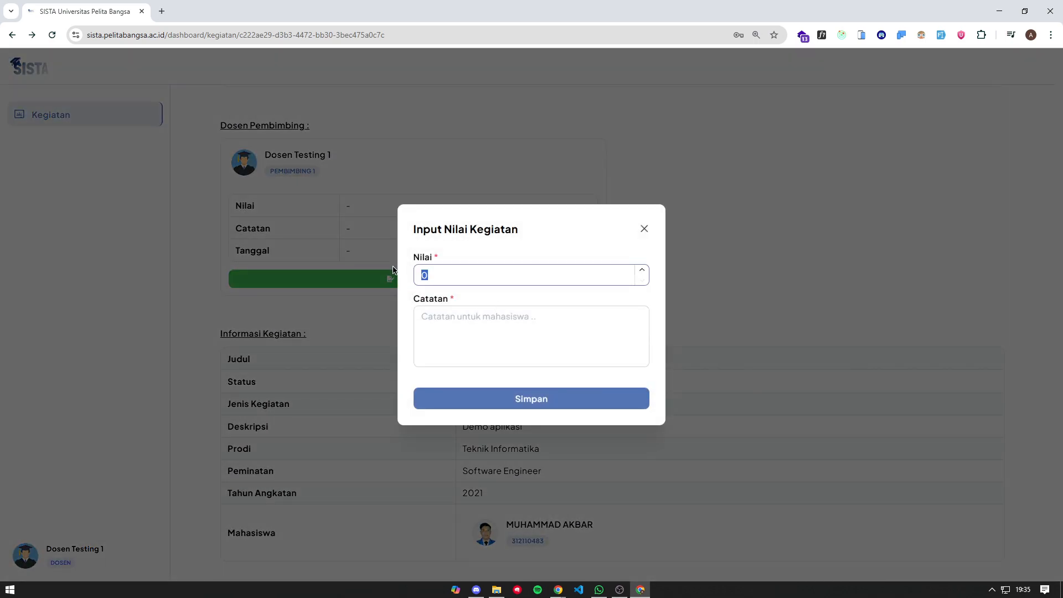
pyautogui.write('8')
pyautogui.click(524, 314)
pyautogui.write('ACC')
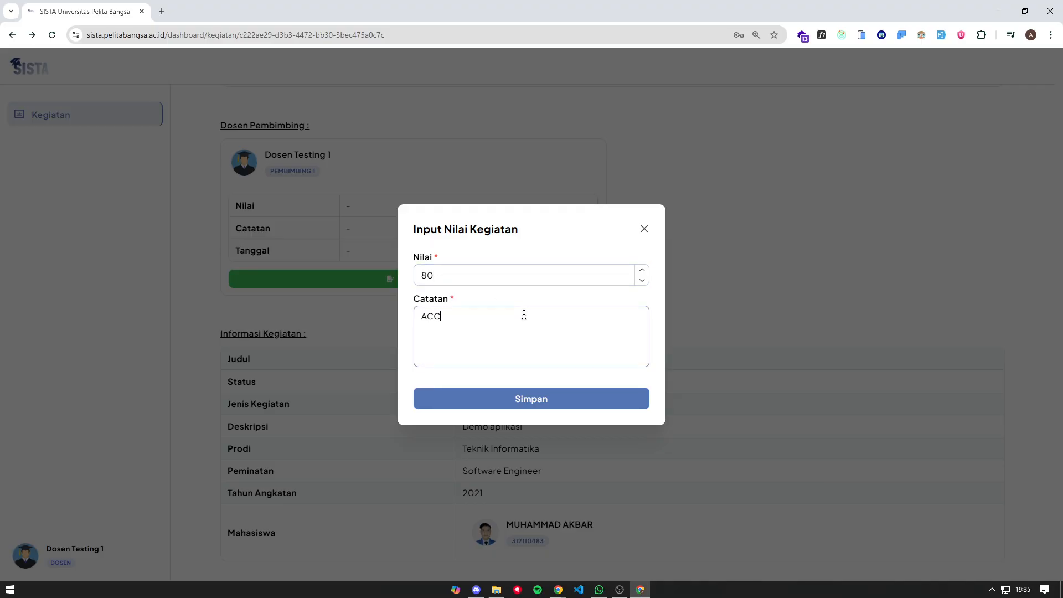
pyautogui.click(548, 404)
# - Correct the grade to 80 with note ACC and save it
pyautogui.doubleClick(451, 272)
pyautogui.write('0')
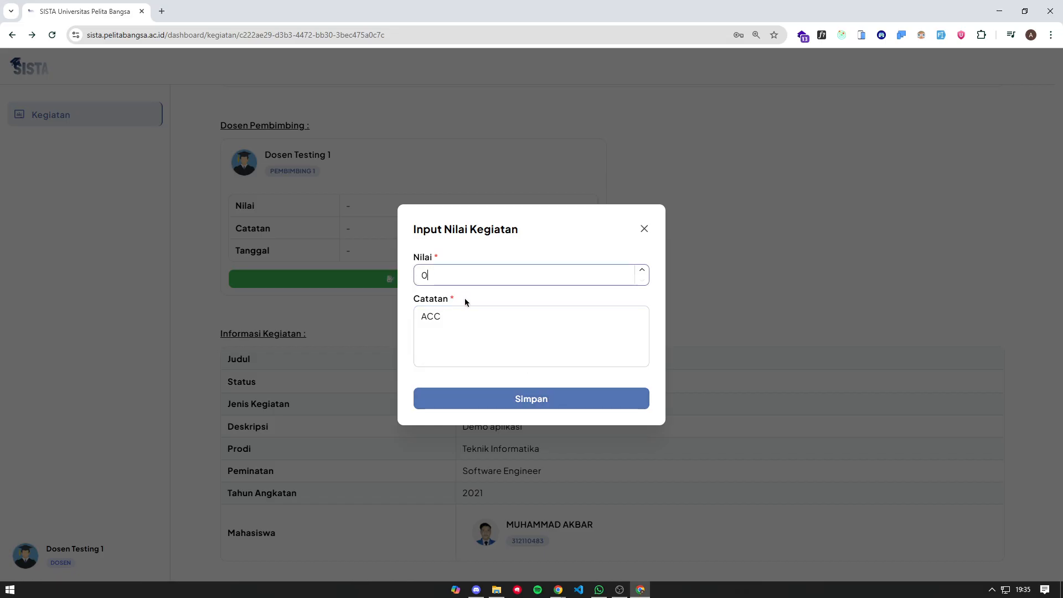
pyautogui.click(483, 317)
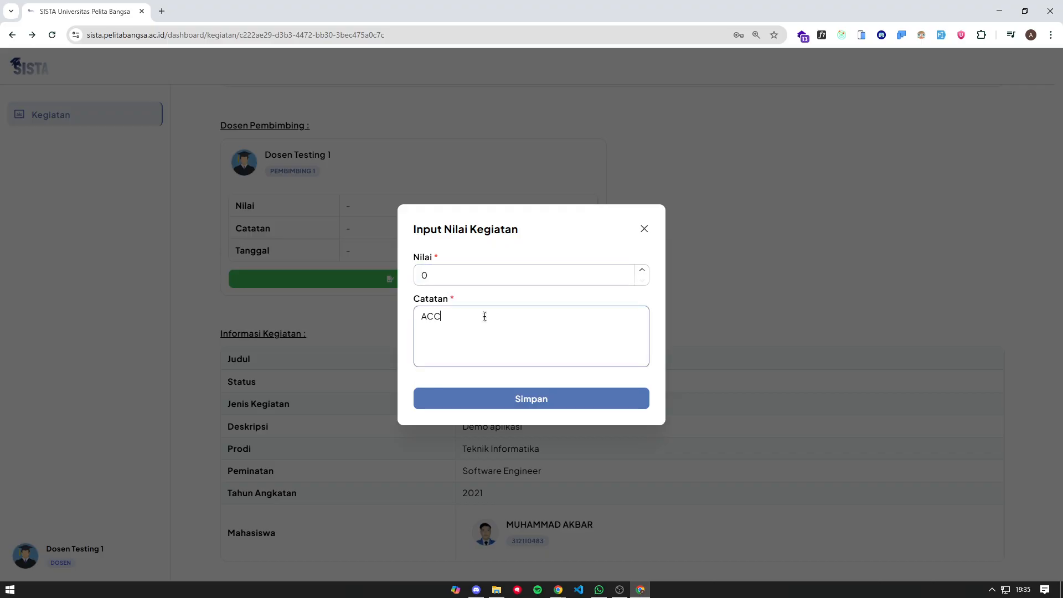
pyautogui.doubleClick(475, 267)
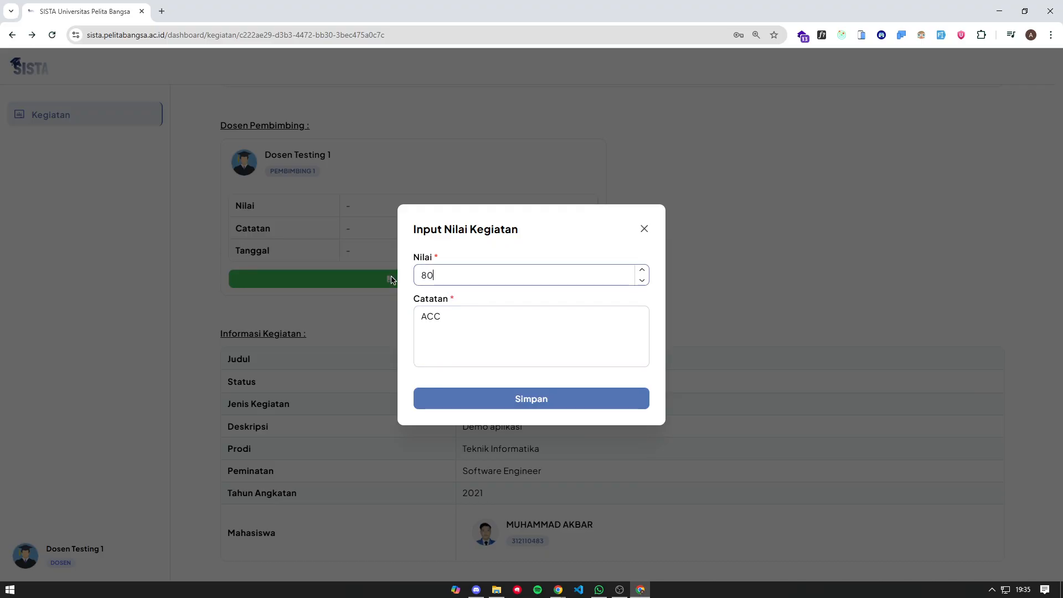
pyautogui.click(496, 323)
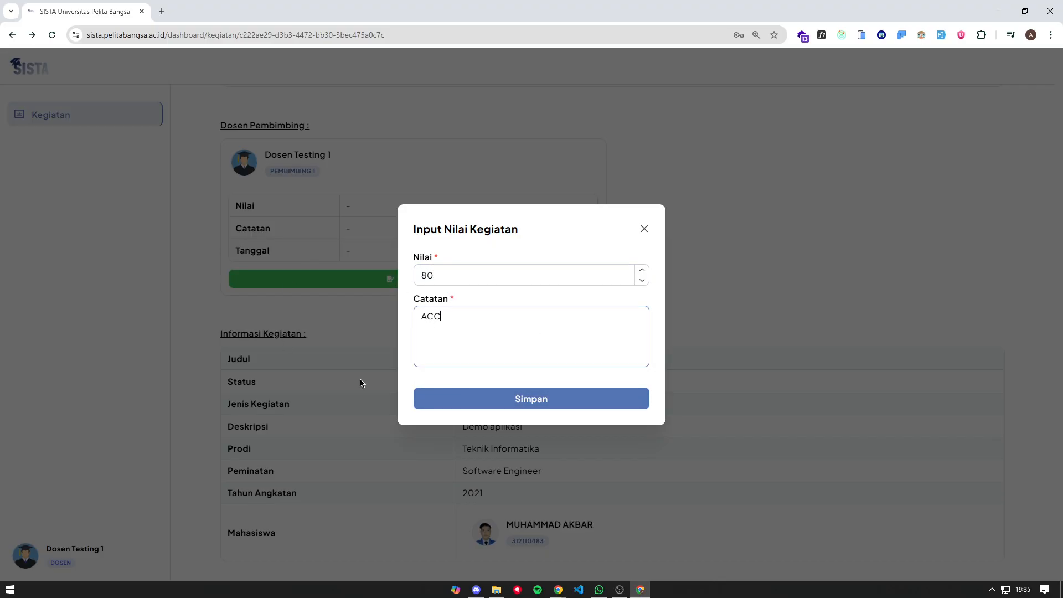
pyautogui.click(517, 401)
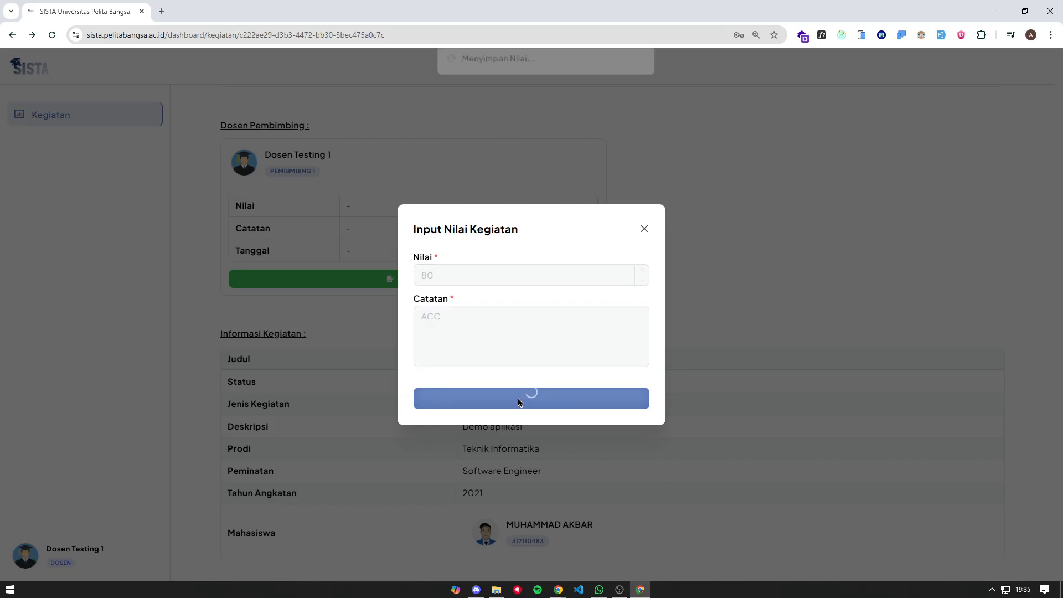
pyautogui.scroll(-4, 603, 319)
# - Return to the activity list and switch to the student's window showing the SKRIPSI as DIACC
pyautogui.scroll(9, 532, 361)
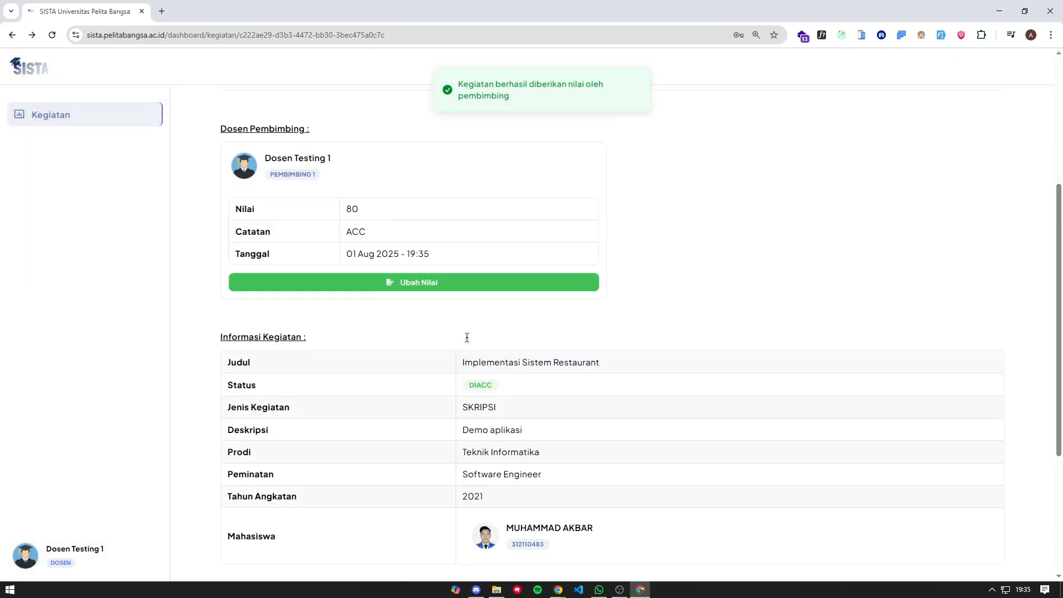
pyautogui.scroll(-8, 336, 265)
pyautogui.scroll(8, 337, 266)
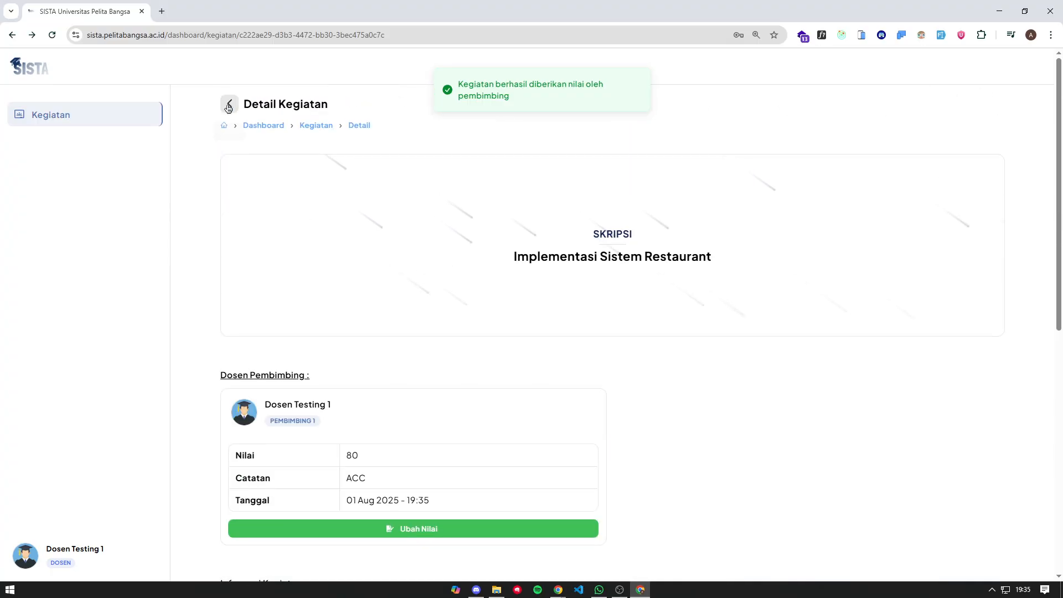
pyautogui.click(229, 104)
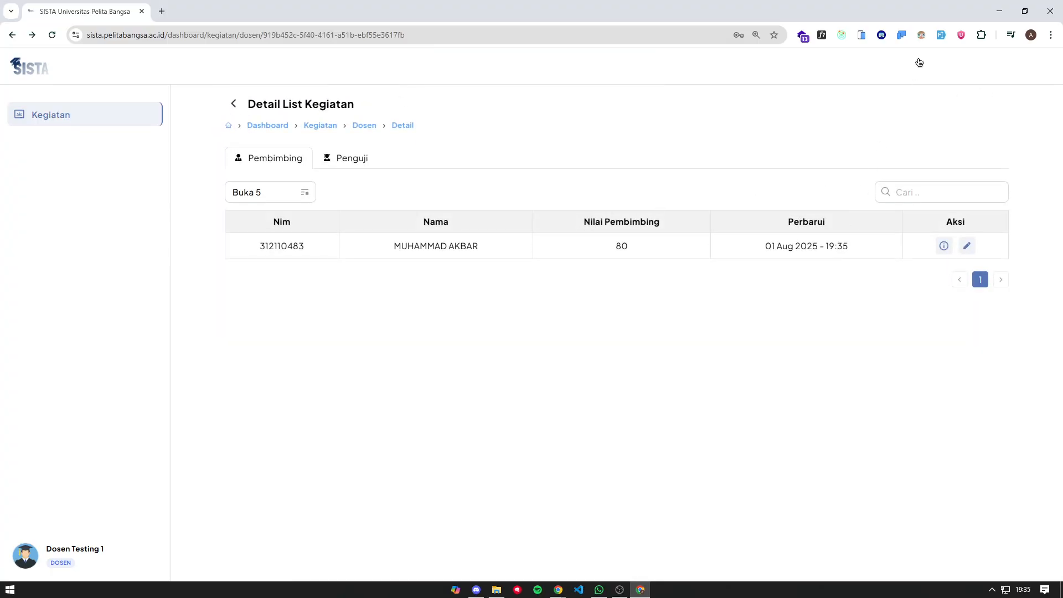
pyautogui.moveTo(558, 589)
pyautogui.moveTo(568, 564)
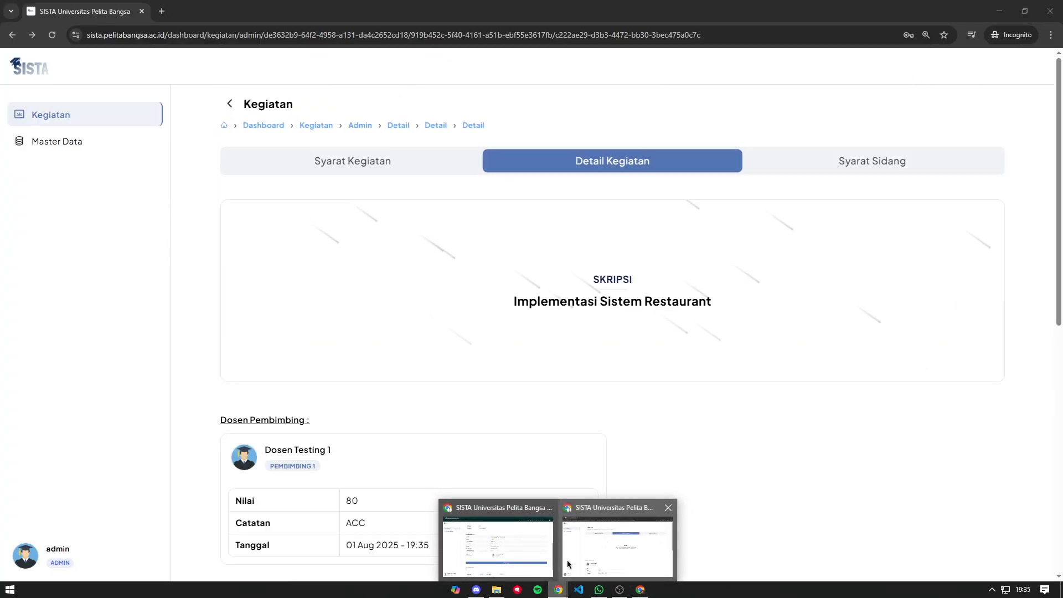
pyautogui.click(518, 556)
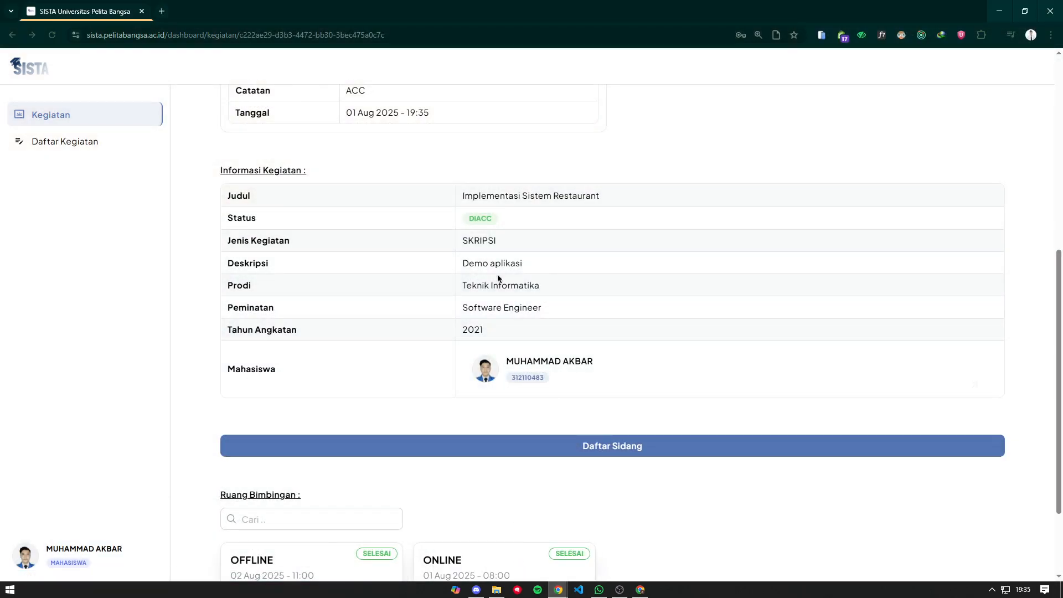
# - Open the Daftar Sidang registration form for the SKRIPSI
pyautogui.scroll(4, 468, 224)
pyautogui.scroll(-3, 415, 279)
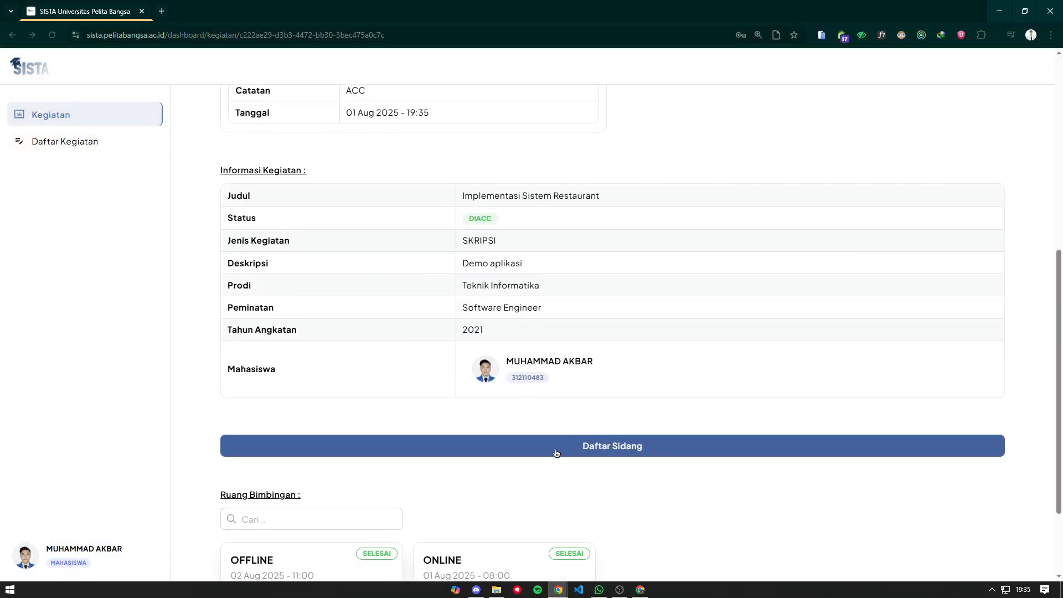
pyautogui.scroll(-2, 560, 444)
pyautogui.scroll(10, 547, 359)
pyautogui.scroll(-10, 354, 239)
pyautogui.click(620, 331)
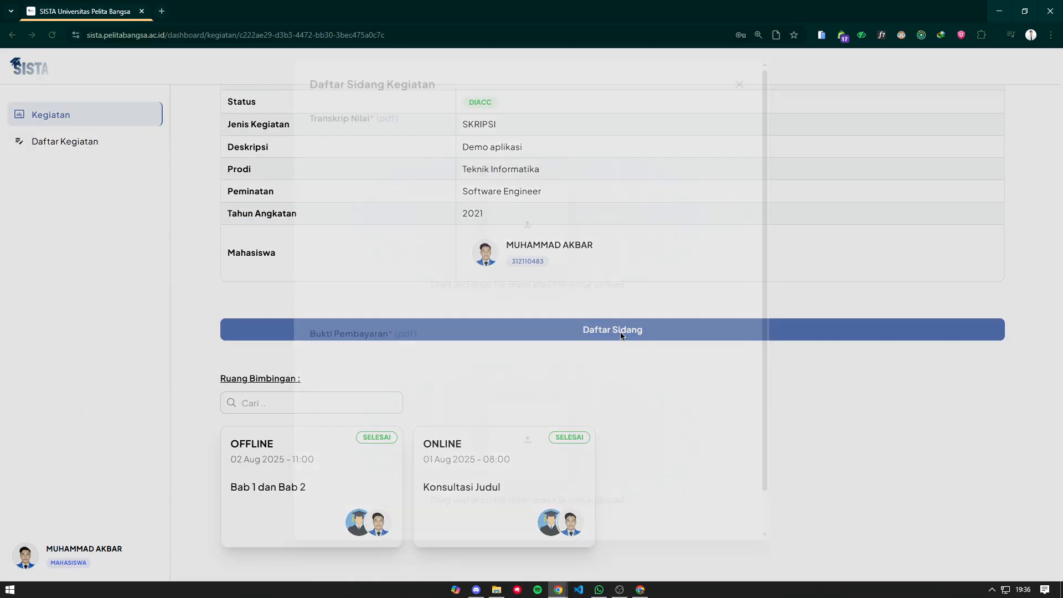
pyautogui.scroll(-2, 596, 333)
pyautogui.scroll(2, 468, 296)
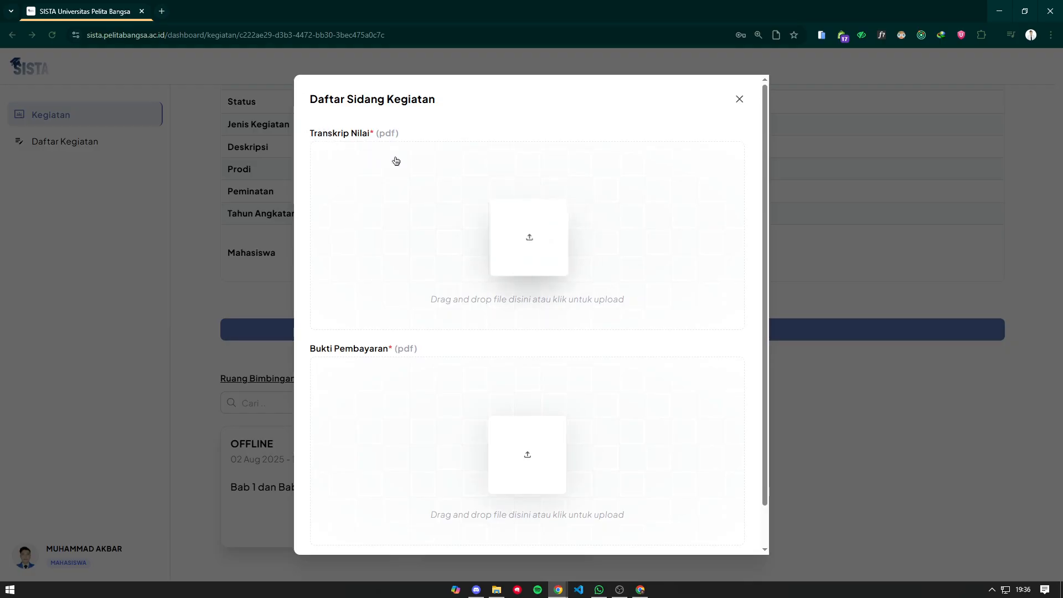
pyautogui.scroll(-1, 456, 358)
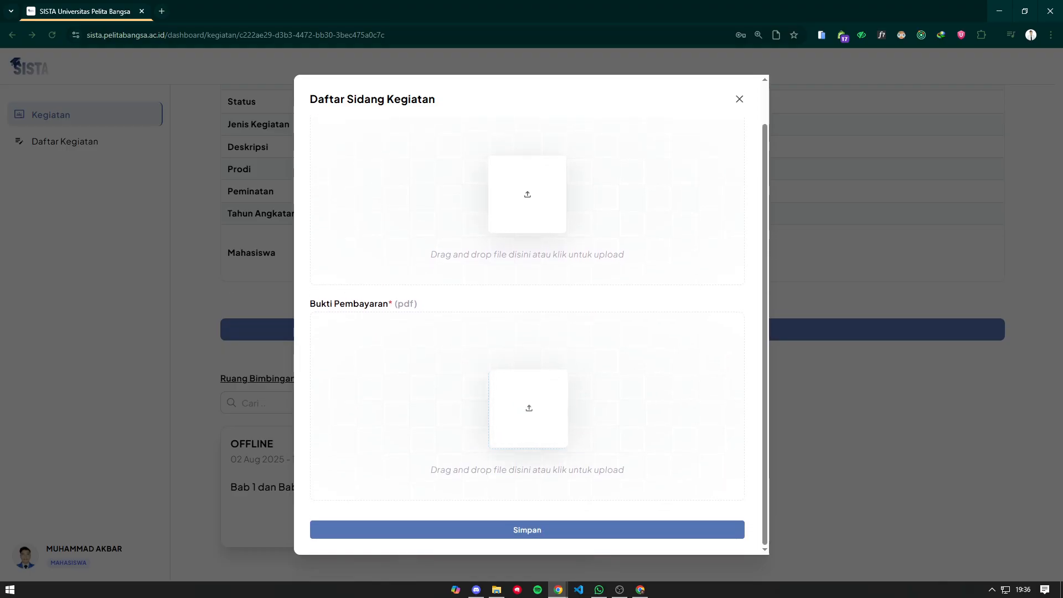
# - Attach UAS Etika Profesi.pdf as transcript and Tugas Pertemuan 14 (Etika Profesi).pdf as payment proof, then submit
pyautogui.moveTo(78, 73); pyautogui.dragTo(493, 171)
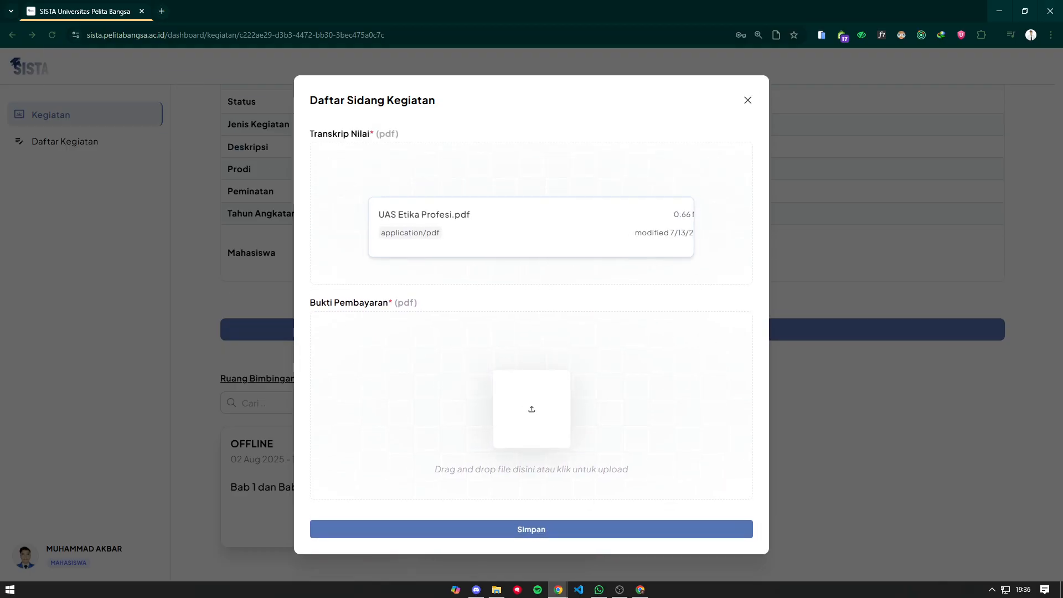
pyautogui.hotkey('alt', 'Tab')
pyautogui.moveTo(374, 377); pyautogui.dragTo(529, 443)
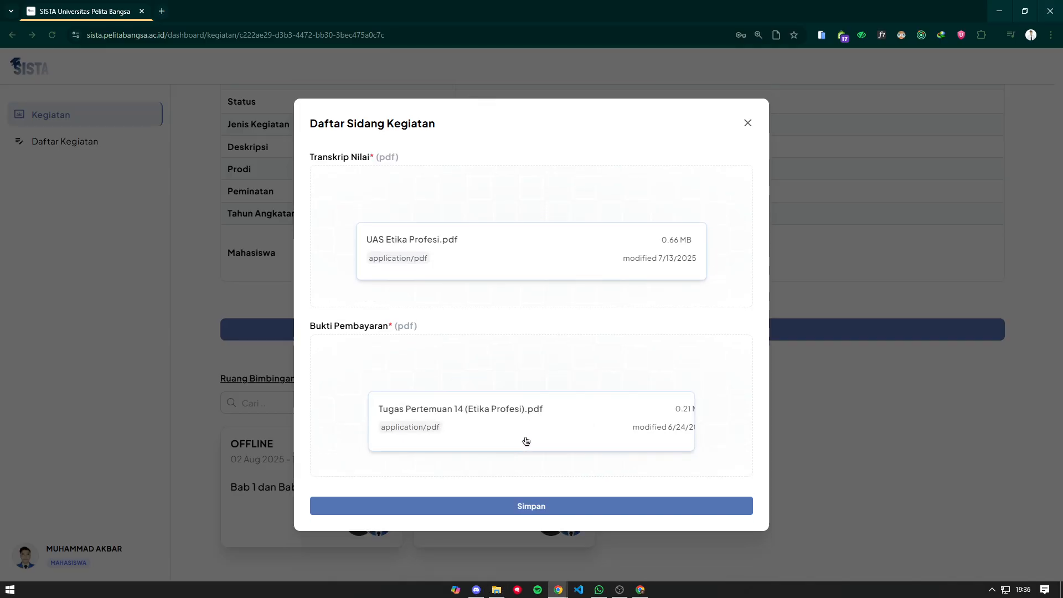
pyautogui.click(571, 506)
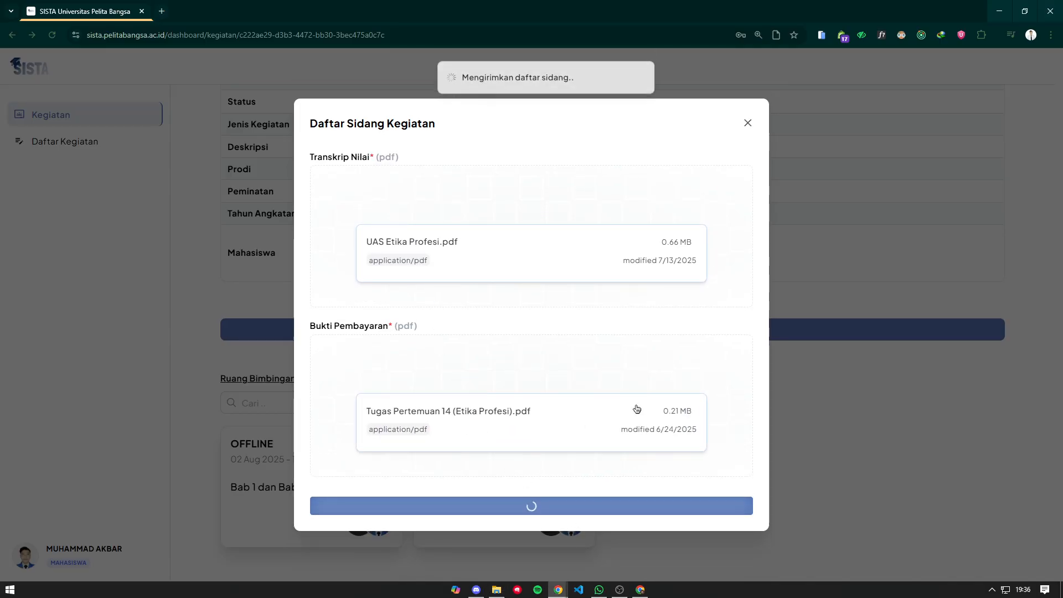
# - Review the uploaded Transkrip Nilai PDF
pyautogui.scroll(2, 656, 331)
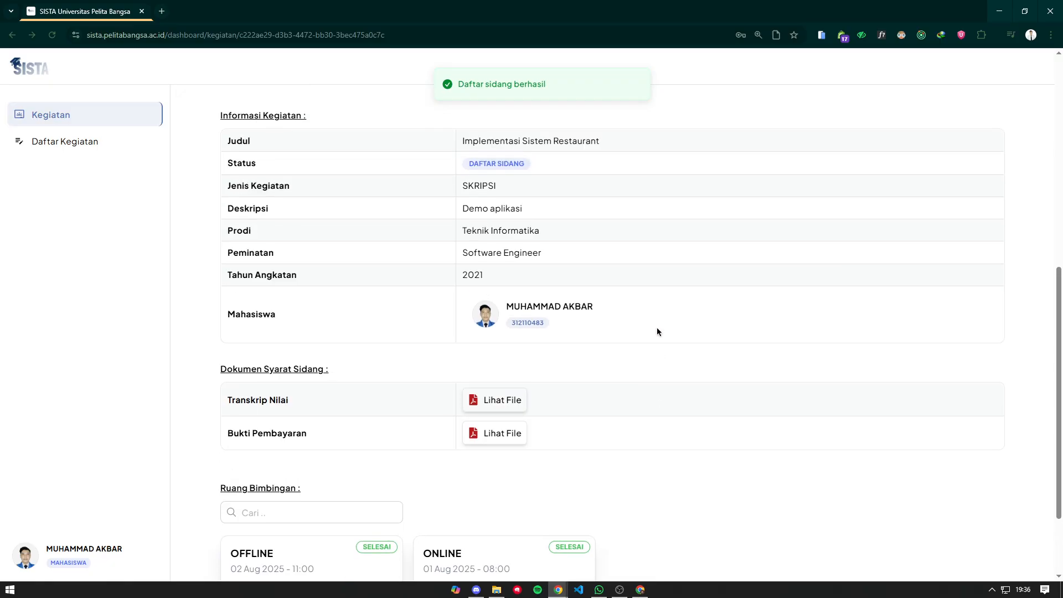
pyautogui.scroll(-3, 645, 331)
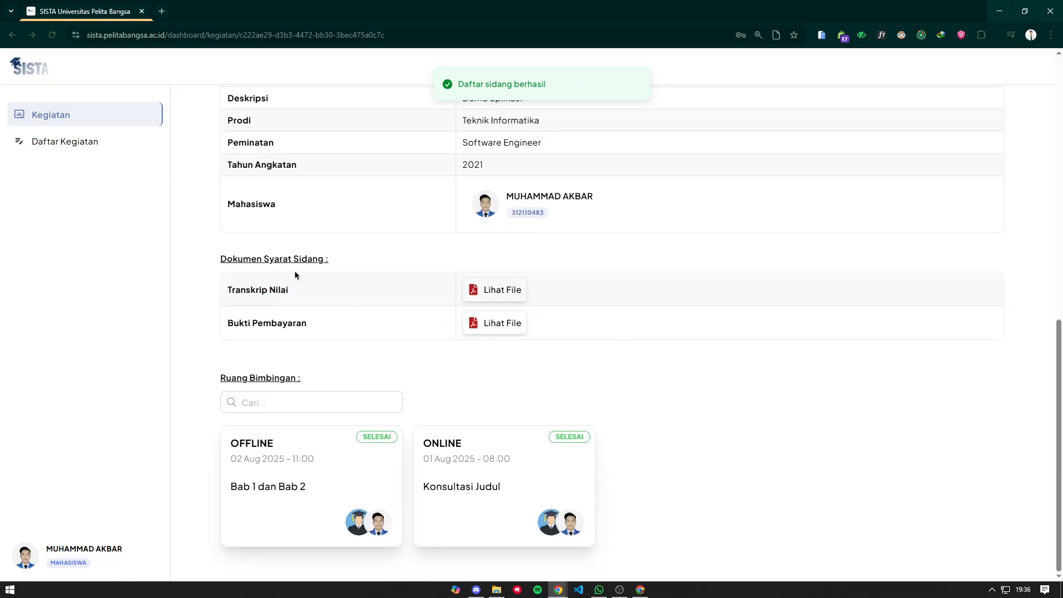
pyautogui.click(498, 290)
pyautogui.scroll(-5, 653, 249)
pyautogui.scroll(-5, 667, 221)
pyautogui.press('Escape')
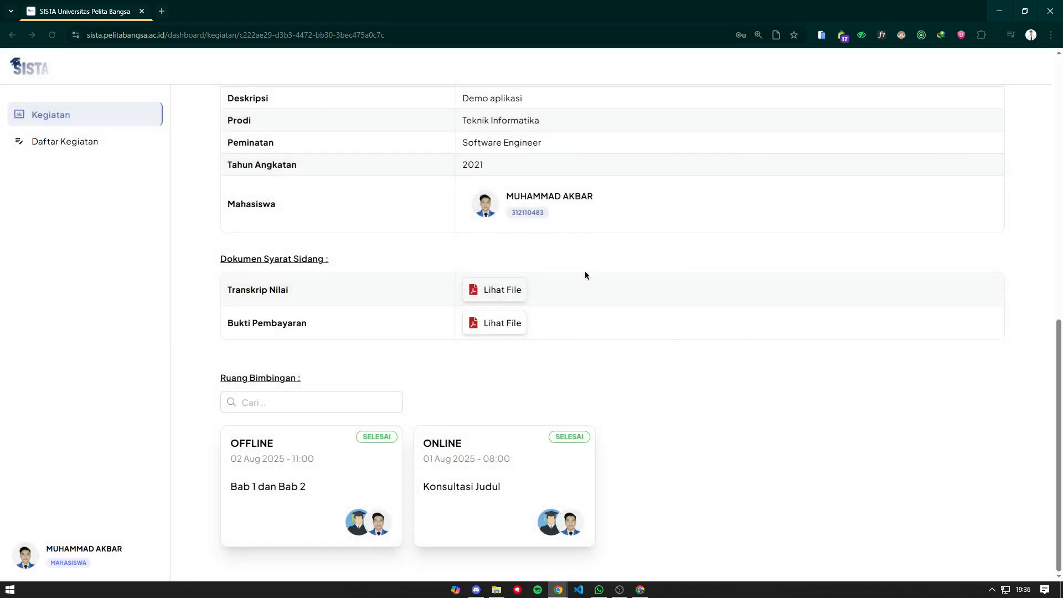
# - Review the uploaded Bukti Pembayaran PDF and close its preview
pyautogui.click(516, 323)
pyautogui.scroll(-5, 662, 204)
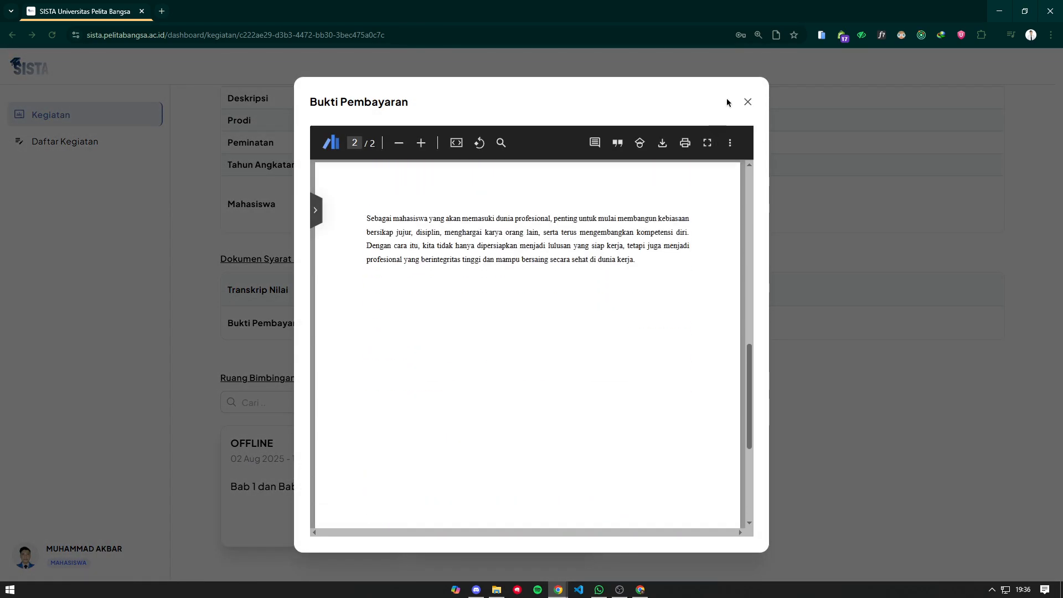
pyautogui.click(748, 102)
pyautogui.scroll(7, 609, 238)
pyautogui.scroll(-6, 498, 222)
pyautogui.scroll(7, 556, 237)
pyautogui.scroll(-6, 557, 237)
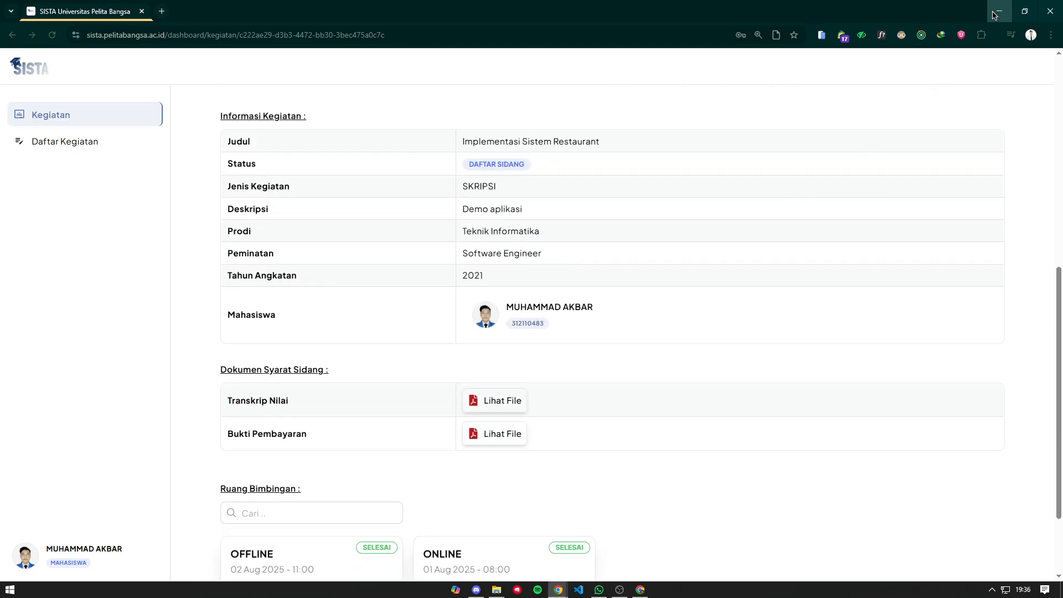
# - In the admin window, open the student's SKRIPSI from the Daftar Sidang list
pyautogui.click(557, 590)
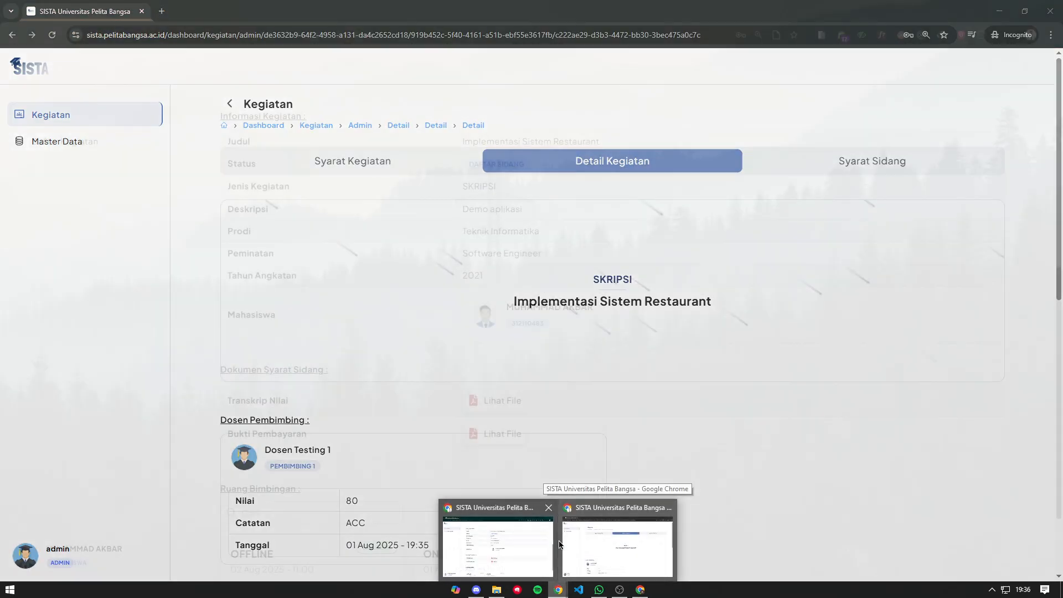
pyautogui.click(576, 537)
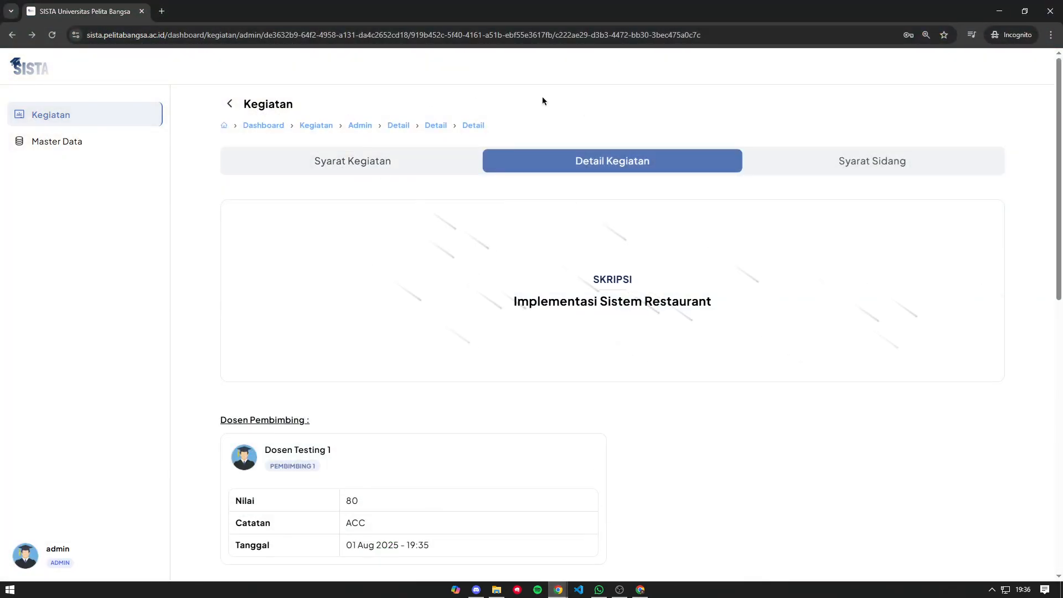
pyautogui.click(235, 103)
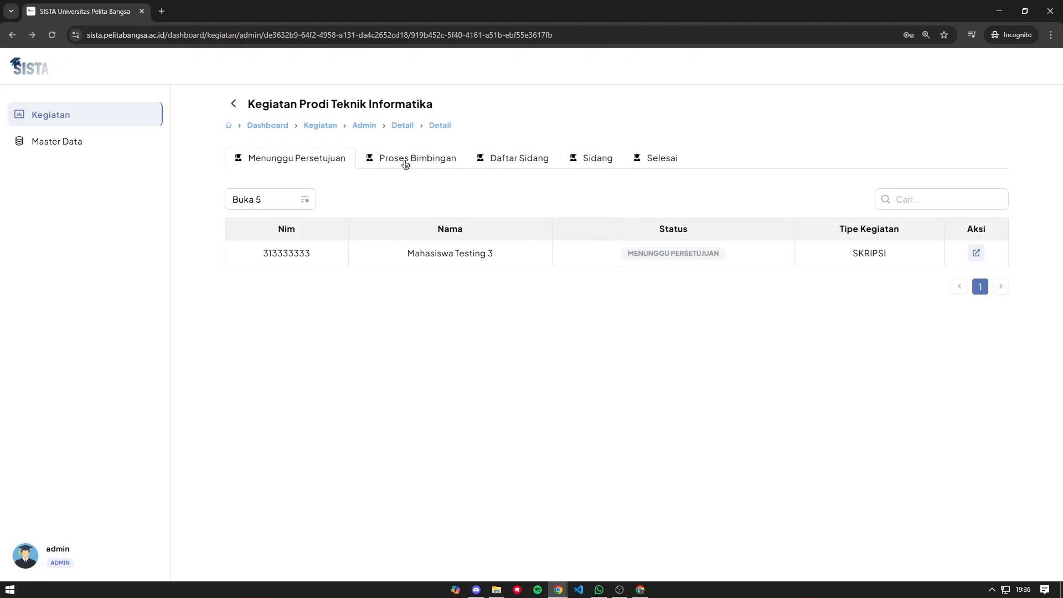
pyautogui.click(413, 160)
pyautogui.click(531, 159)
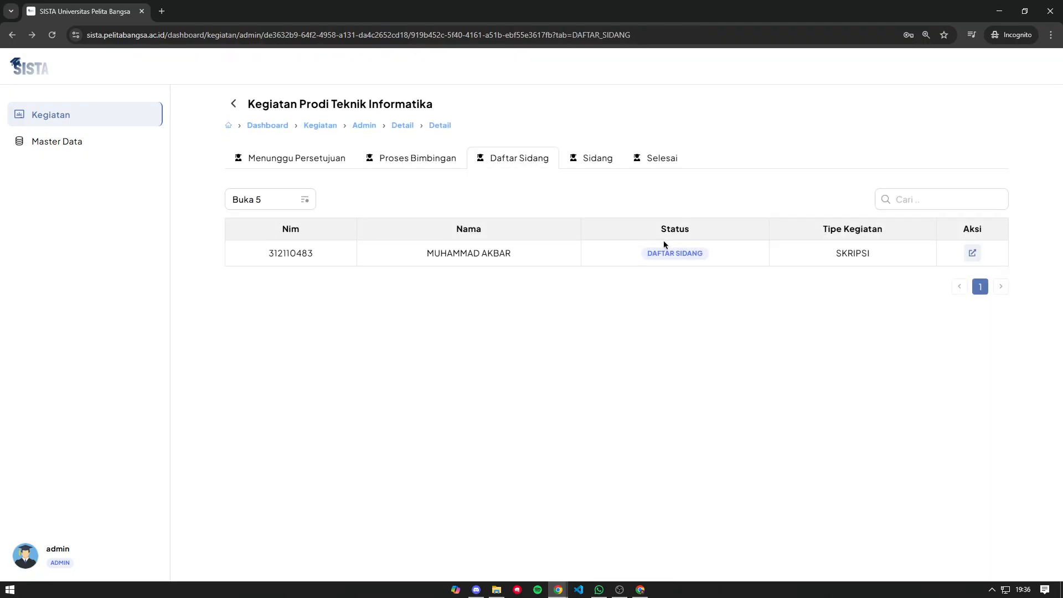
pyautogui.click(709, 253)
pyautogui.click(973, 254)
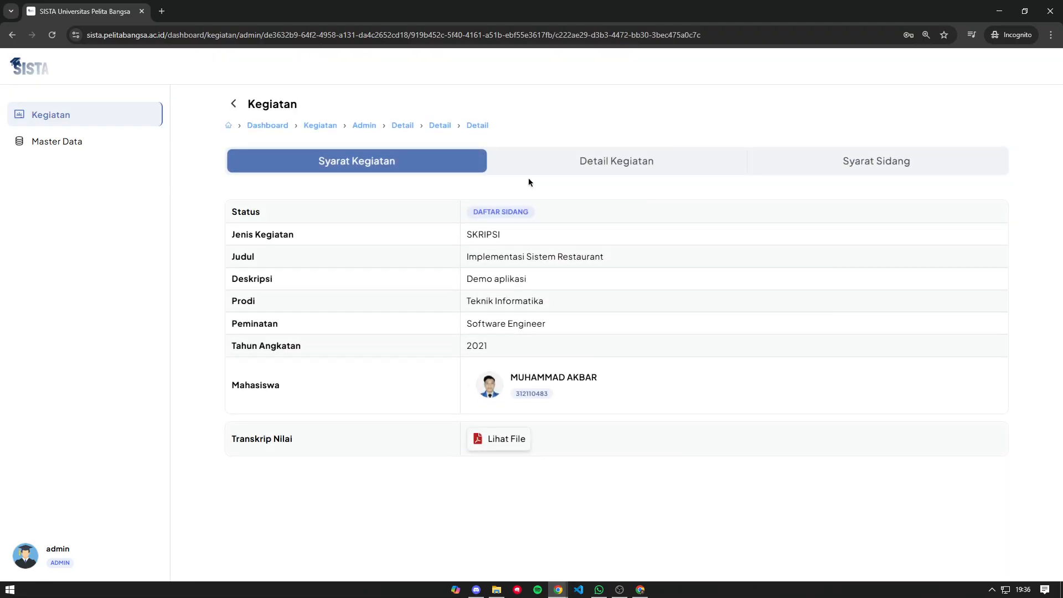
# - Review the submitted Transkrip Nilai and Bukti Pembayaran files under Syarat Sidang
pyautogui.click(618, 164)
pyautogui.click(875, 166)
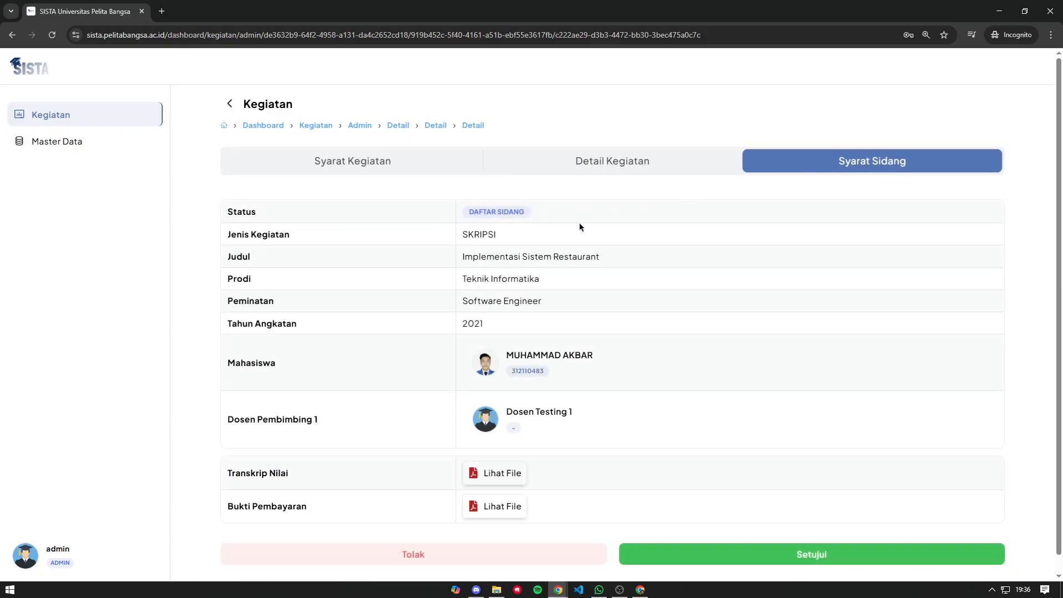
pyautogui.scroll(-1, 504, 465)
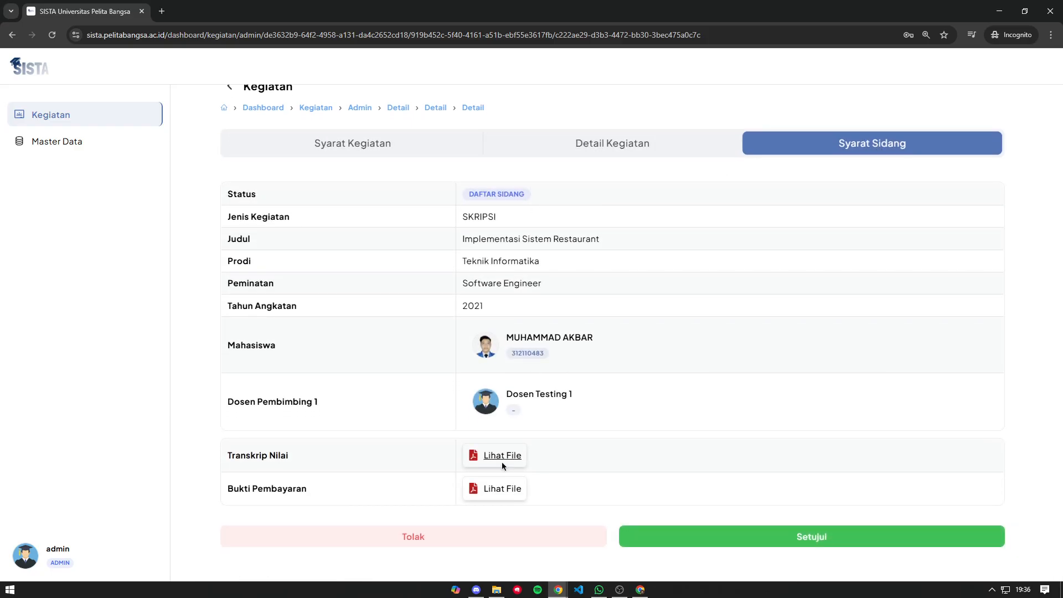
pyautogui.click(502, 463)
pyautogui.click(747, 102)
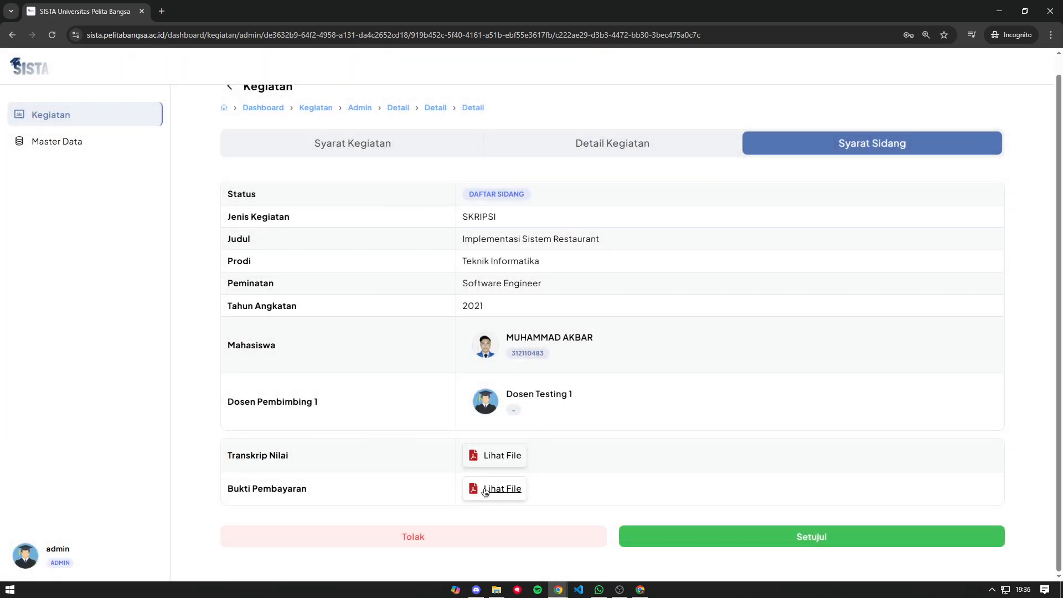
pyautogui.click(500, 491)
pyautogui.click(746, 102)
# - Check the OFFLINE Bab 1 dan Bab 2 session, then approve the defence registration
pyautogui.click(609, 148)
pyautogui.scroll(-10, 421, 332)
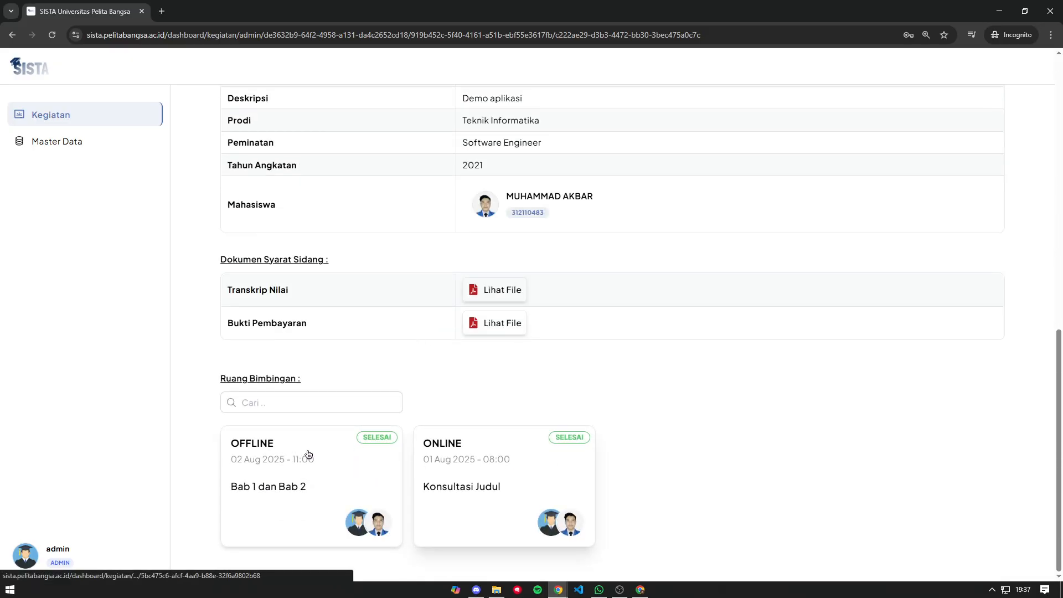
pyautogui.click(308, 454)
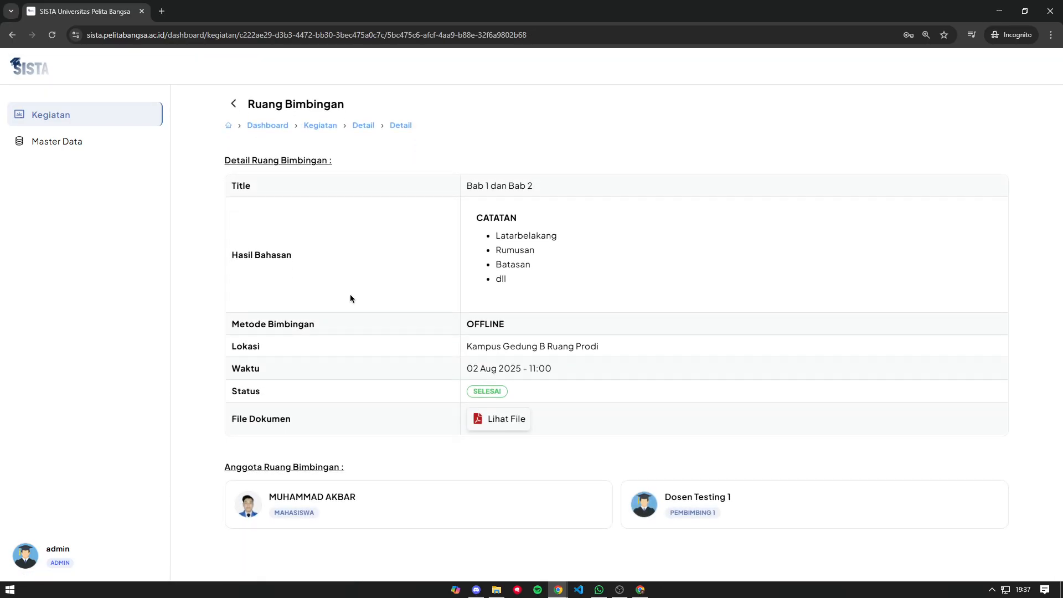
pyautogui.click(233, 104)
pyautogui.click(838, 168)
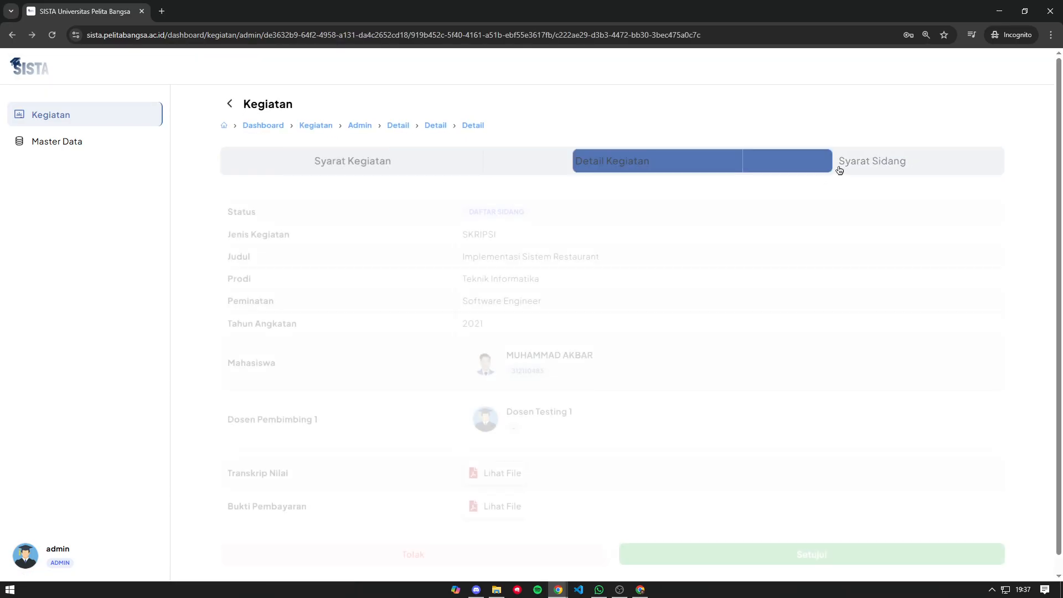
pyautogui.scroll(-1, 557, 324)
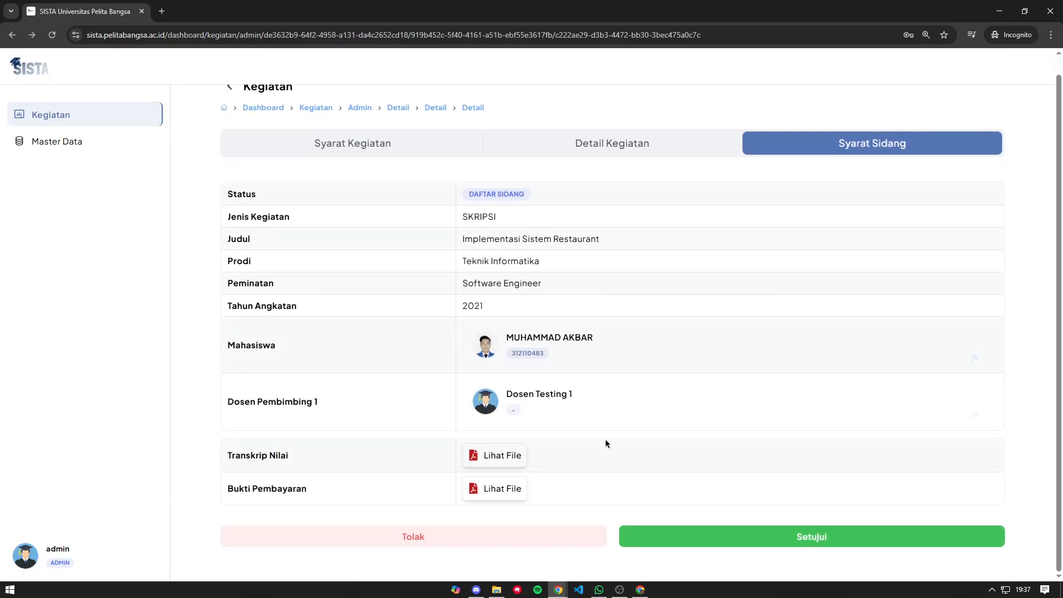
pyautogui.click(833, 541)
# - Choose period Periode Sidang SKRIPSI (TI) 2025 and room B301
pyautogui.click(429, 219)
pyautogui.click(448, 248)
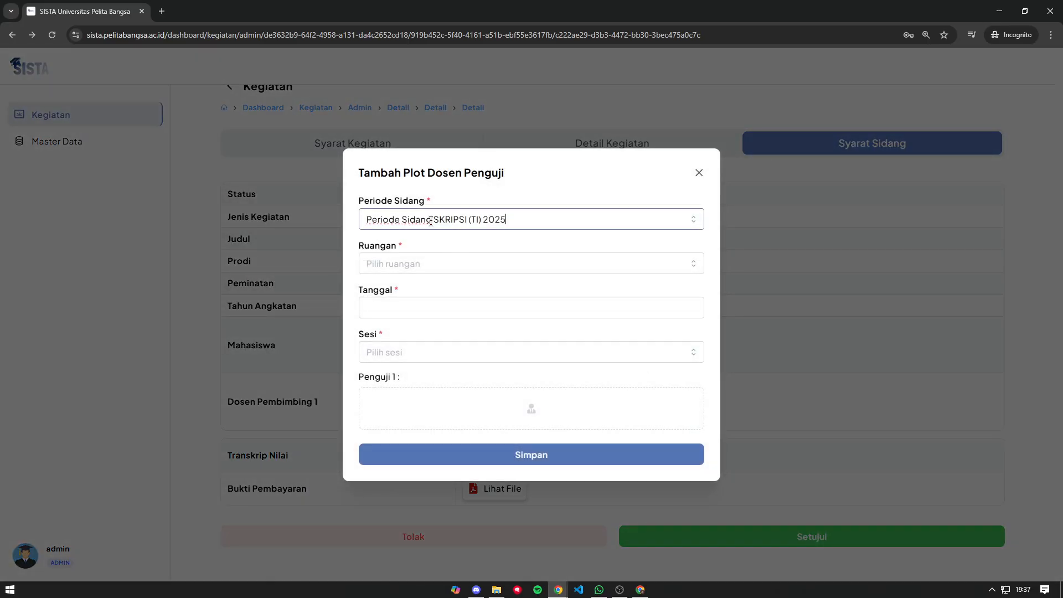
pyautogui.click(453, 261)
pyautogui.click(431, 248)
pyautogui.click(439, 261)
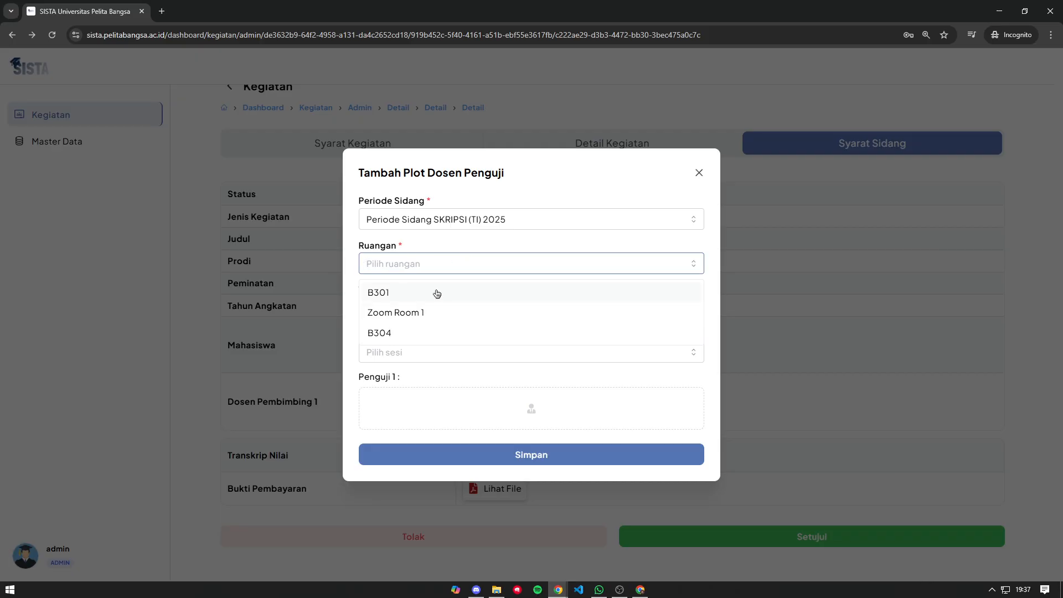
pyautogui.click(430, 301)
pyautogui.click(461, 266)
pyautogui.click(428, 298)
pyautogui.click(429, 266)
pyautogui.click(415, 297)
# - Set the sidang date to 05/08/2025 and the session to Pagi 1
pyautogui.click(396, 312)
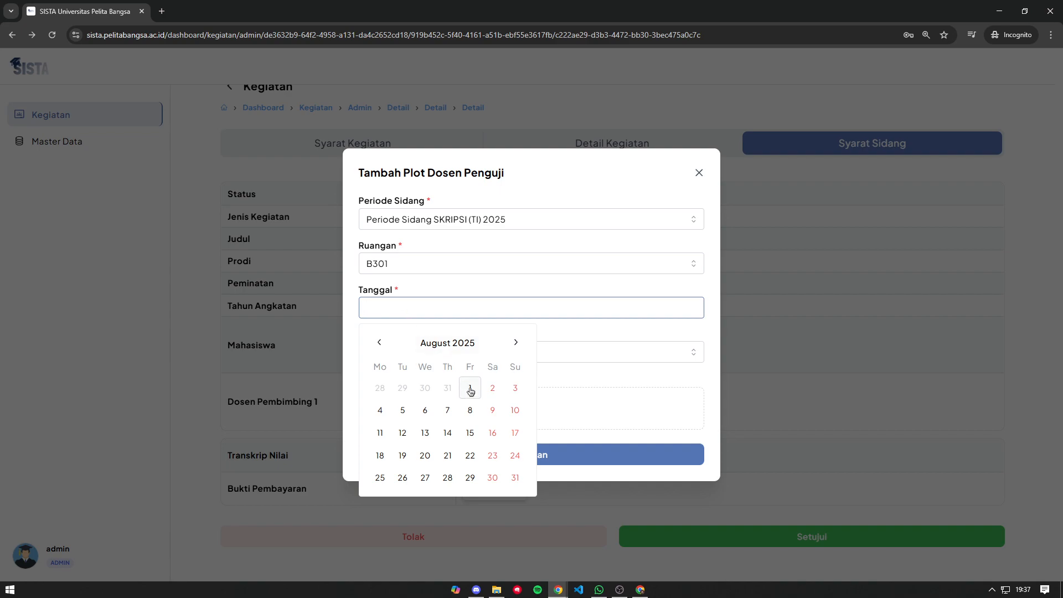
pyautogui.click(392, 413)
pyautogui.click(413, 350)
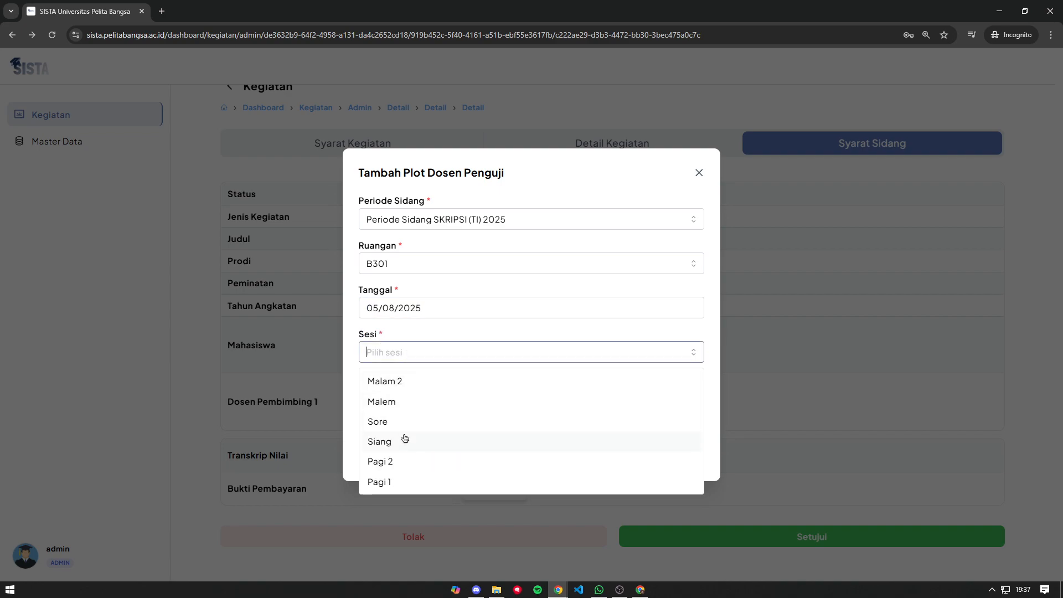
pyautogui.click(401, 481)
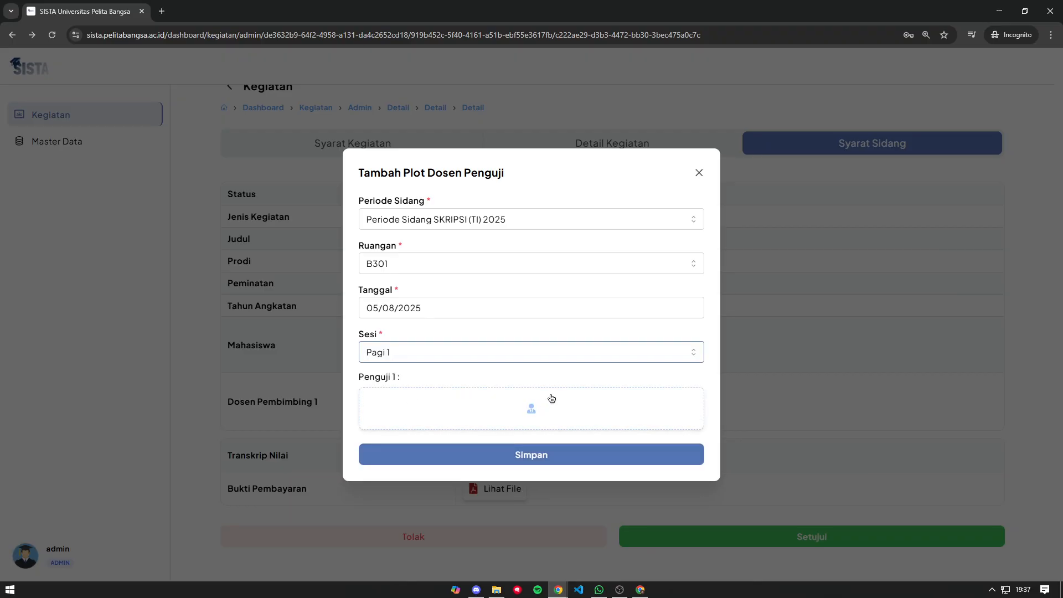
# - Assign Dosen Testing 2 as first examiner and another lecturer as second examiner
pyautogui.click(529, 404)
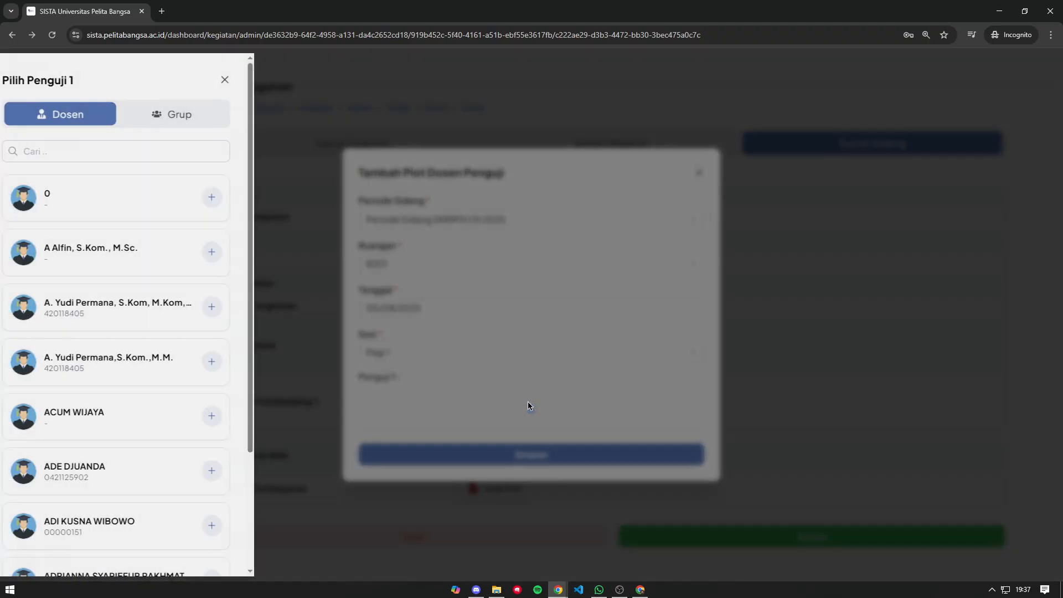
pyautogui.write('dosen')
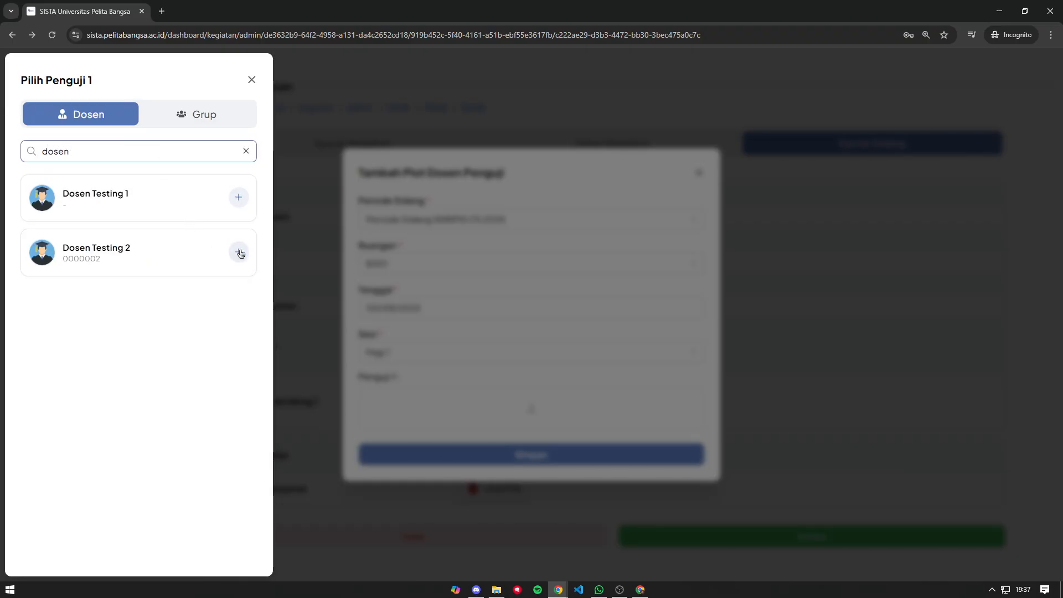
pyautogui.click(239, 253)
pyautogui.click(551, 439)
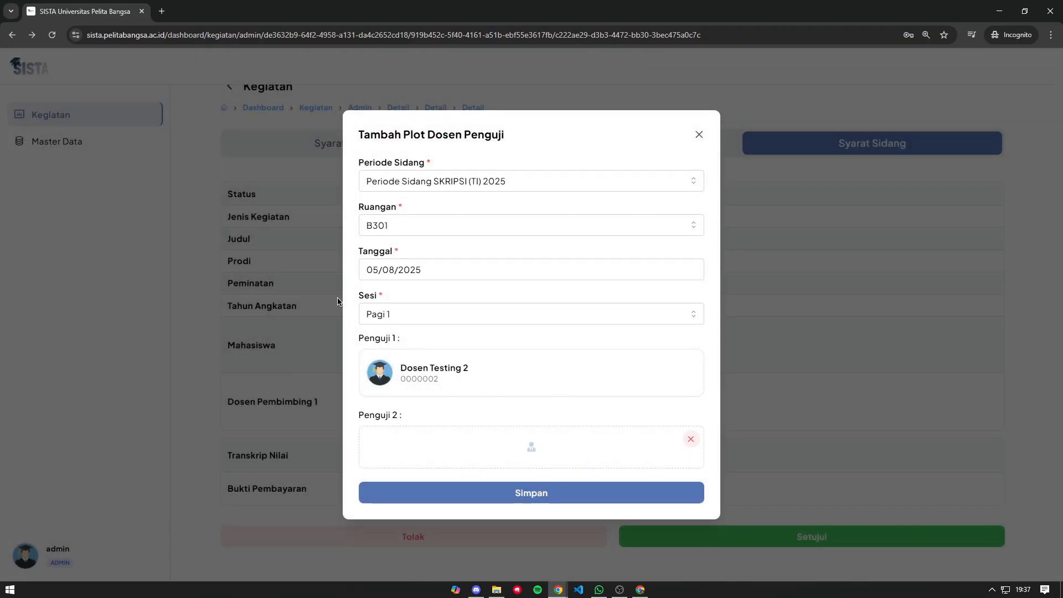
pyautogui.click(563, 445)
pyautogui.click(228, 252)
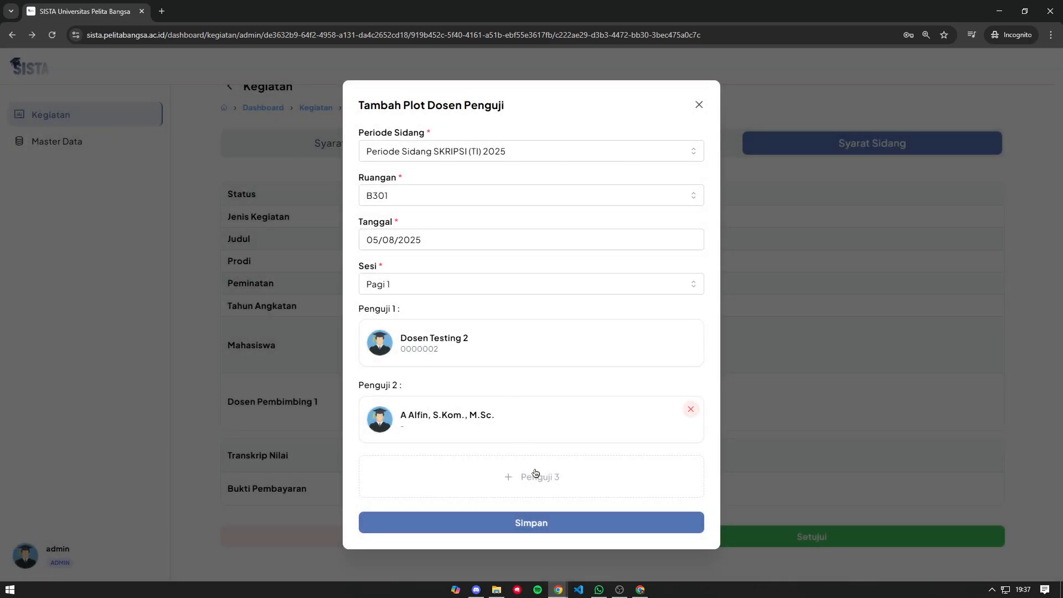
# - Remove the extra examiner slots, leaving only Dosen Testing 2, and save the plot
pyautogui.click(534, 470)
pyautogui.click(489, 486)
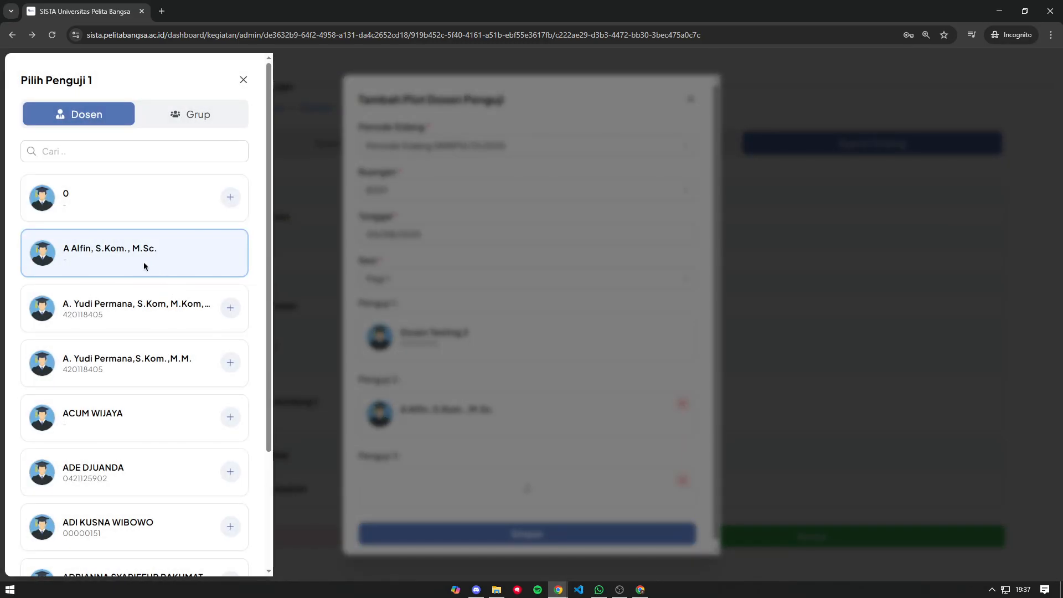
pyautogui.click(520, 454)
pyautogui.click(676, 484)
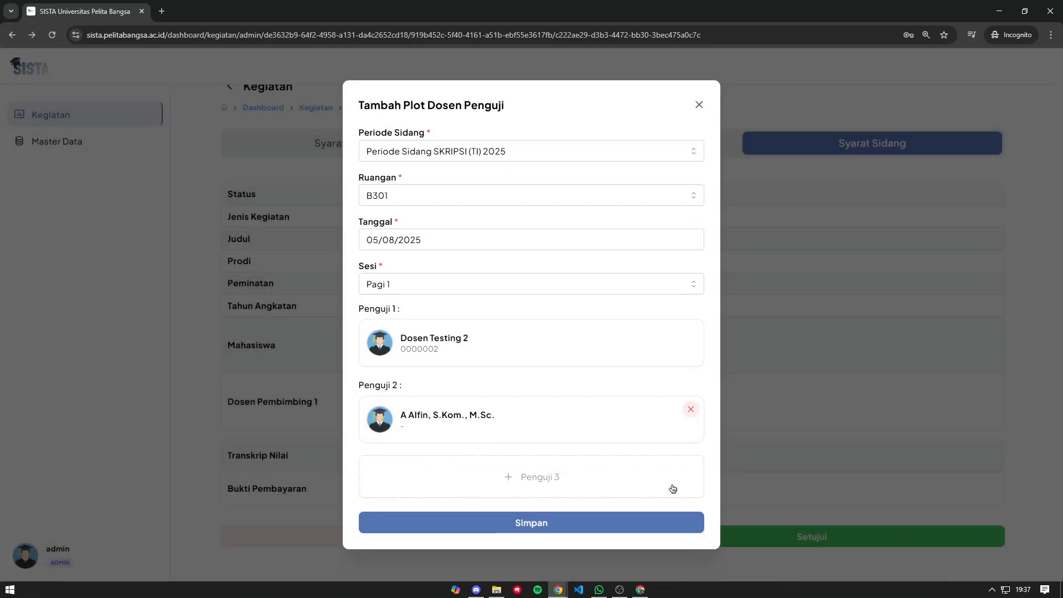
pyautogui.click(690, 409)
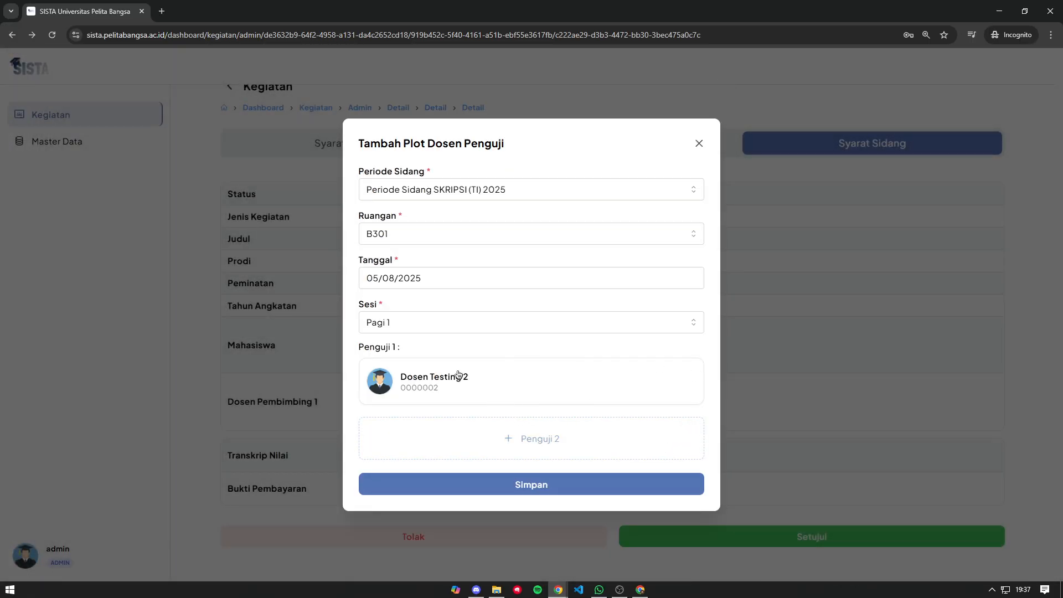
pyautogui.click(576, 485)
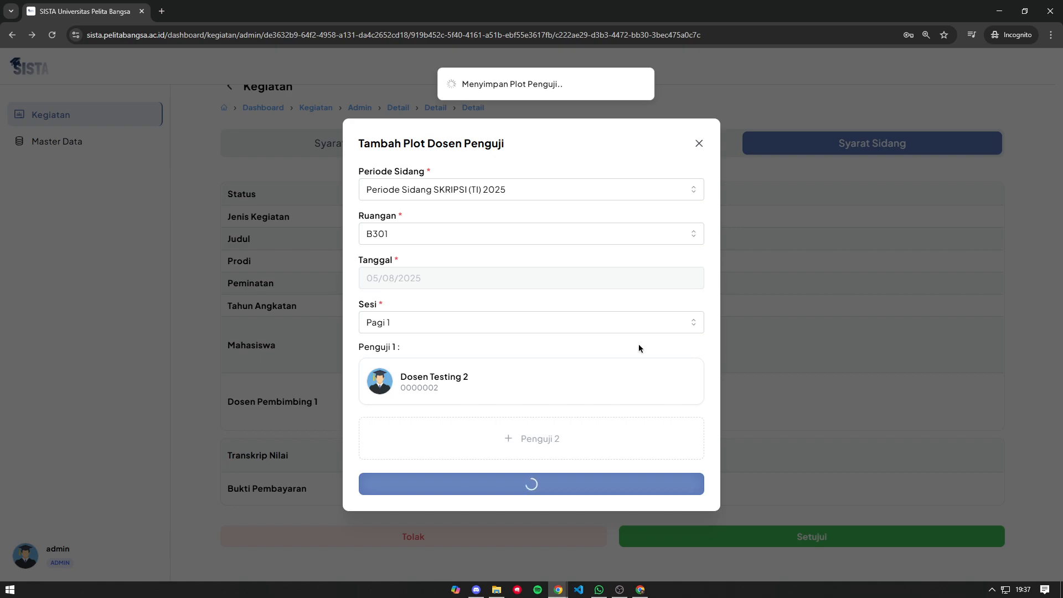
pyautogui.scroll(-3, 609, 338)
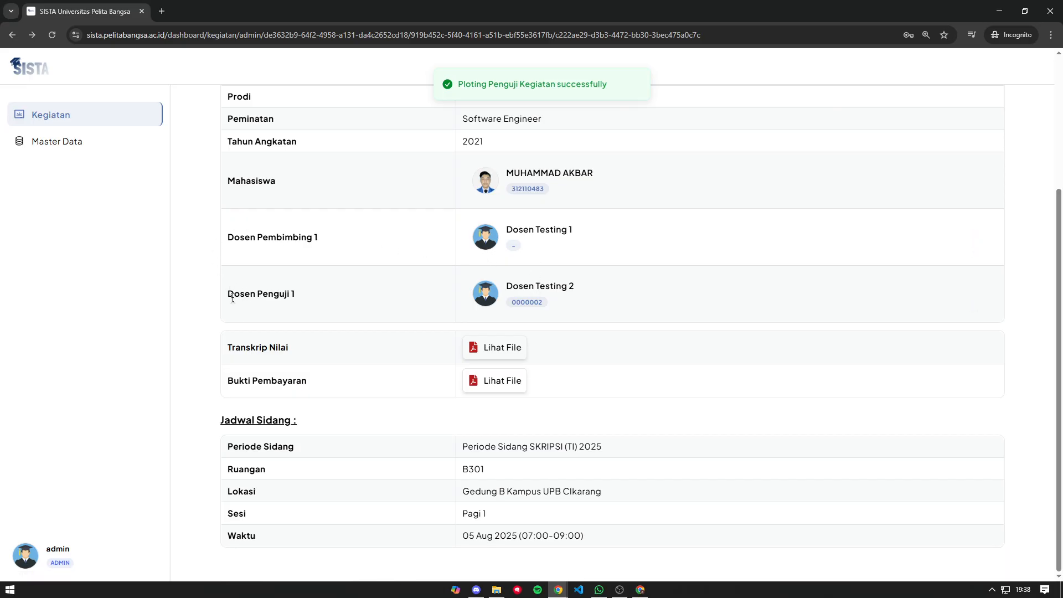
pyautogui.moveTo(236, 421); pyautogui.dragTo(311, 418)
pyautogui.click(383, 410)
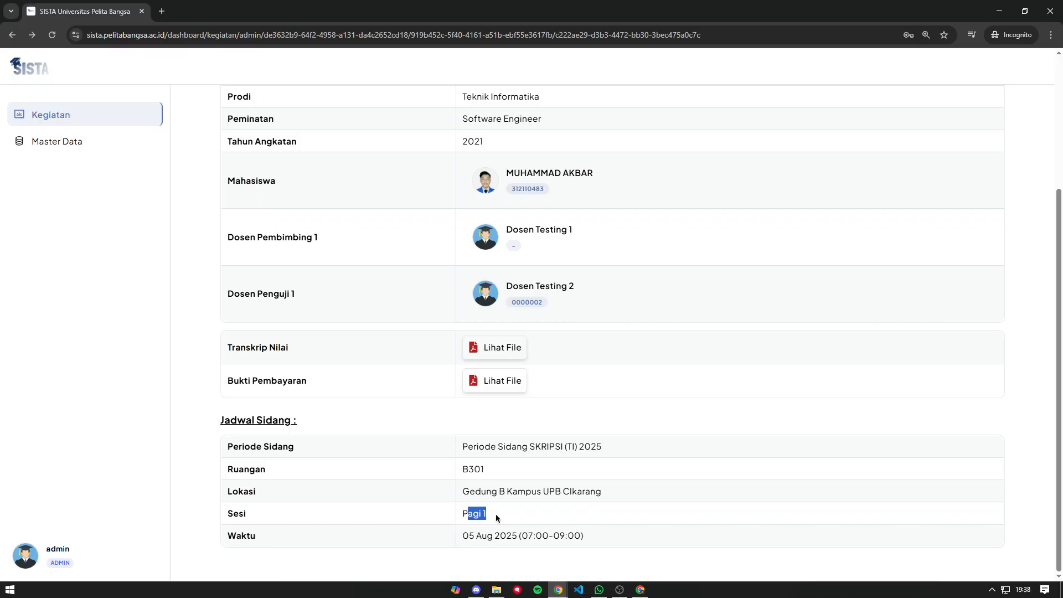
pyautogui.moveTo(519, 536); pyautogui.dragTo(569, 537)
pyautogui.click(564, 538)
pyautogui.click(578, 535)
pyautogui.moveTo(469, 488); pyautogui.dragTo(582, 491)
pyautogui.click(548, 492)
pyautogui.moveTo(490, 489); pyautogui.dragTo(545, 491)
pyautogui.click(568, 490)
pyautogui.scroll(3, 566, 467)
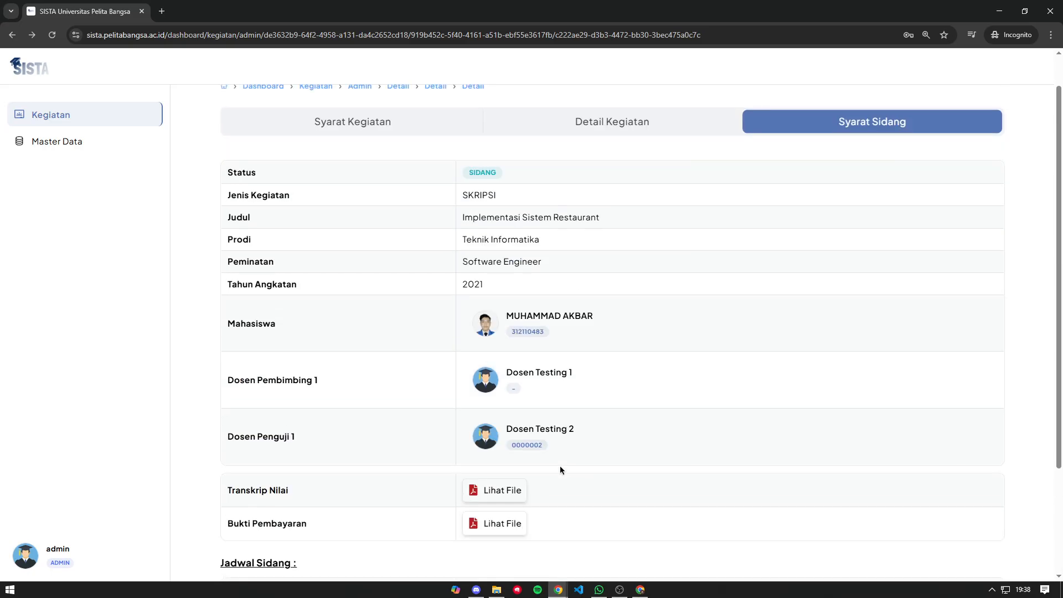
pyautogui.scroll(-3, 394, 185)
pyautogui.scroll(3, 394, 185)
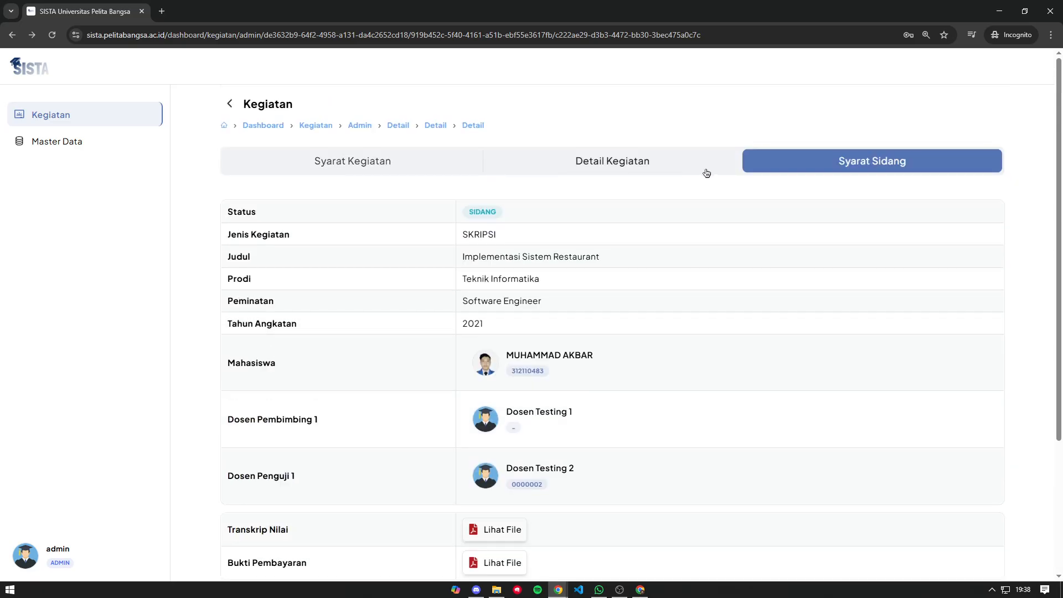
# - Hide the admin window and review the student's SKRIPSI page listing Dosen Testing 2 as Penguji 1
pyautogui.click(1000, 13)
pyautogui.scroll(3, 373, 333)
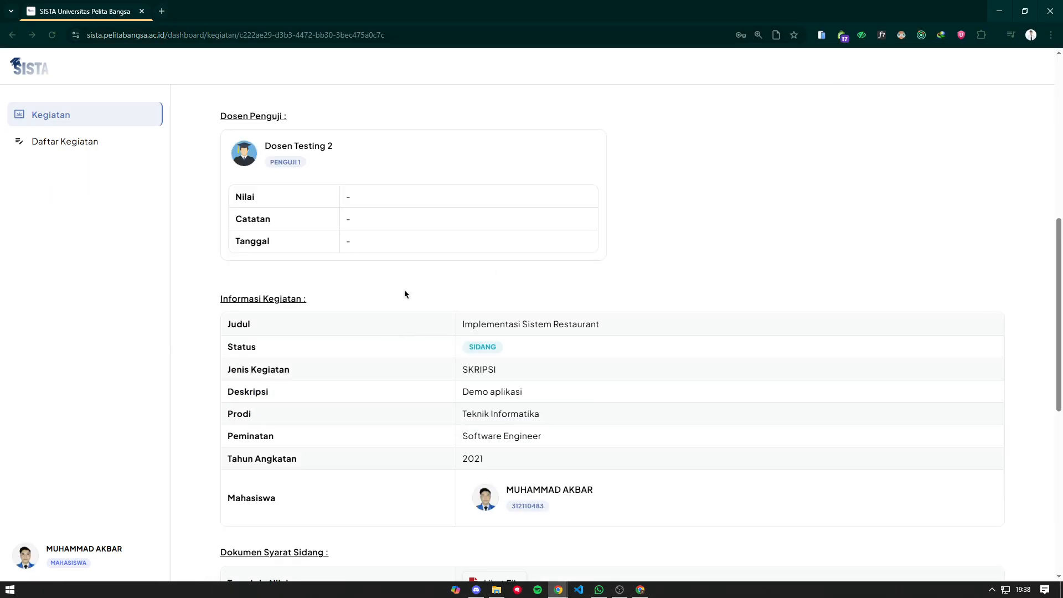
pyautogui.scroll(4, 393, 288)
pyautogui.scroll(-6, 443, 243)
pyautogui.scroll(2, 261, 192)
pyautogui.scroll(-3, 421, 283)
pyautogui.scroll(-4, 421, 287)
# - Check the sidang's Periode and Pagi 1 session details, then return to the lecturer's window
pyautogui.moveTo(467, 292)
pyautogui.mouseDown()
pyautogui.moveTo(479, 294)
pyautogui.moveTo(464, 306)
pyautogui.mouseUp()
pyautogui.click(478, 293)
pyautogui.scroll(-1, 588, 333)
pyautogui.click(593, 329)
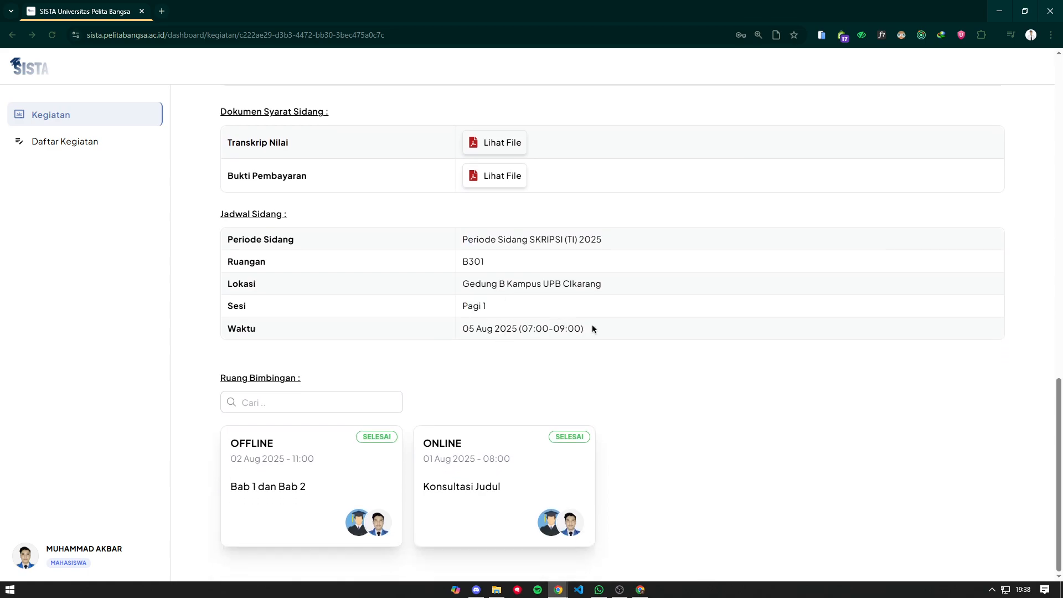
pyautogui.scroll(10, 598, 321)
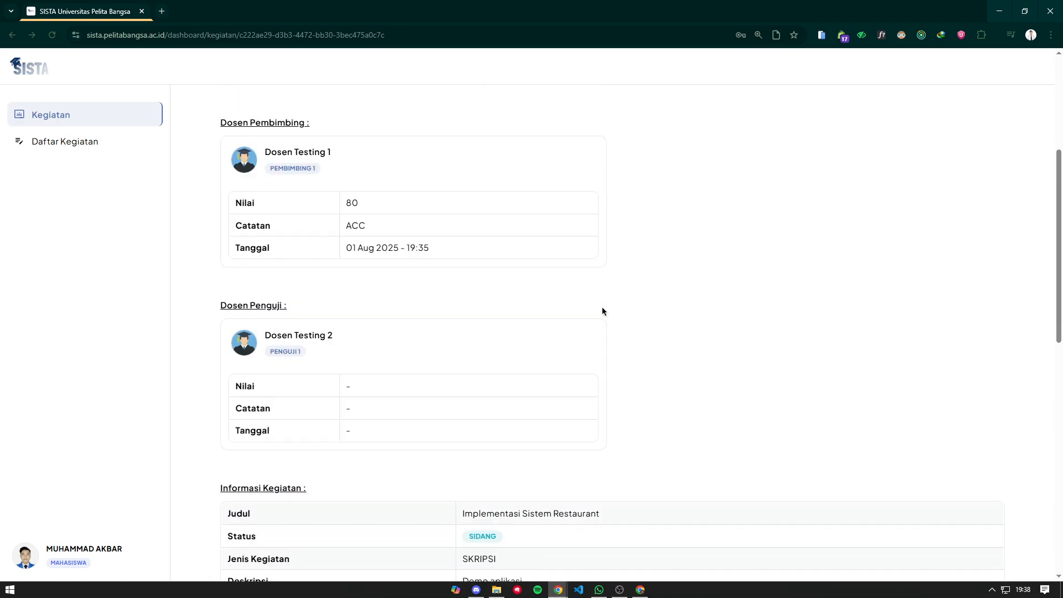
pyautogui.scroll(3, 602, 311)
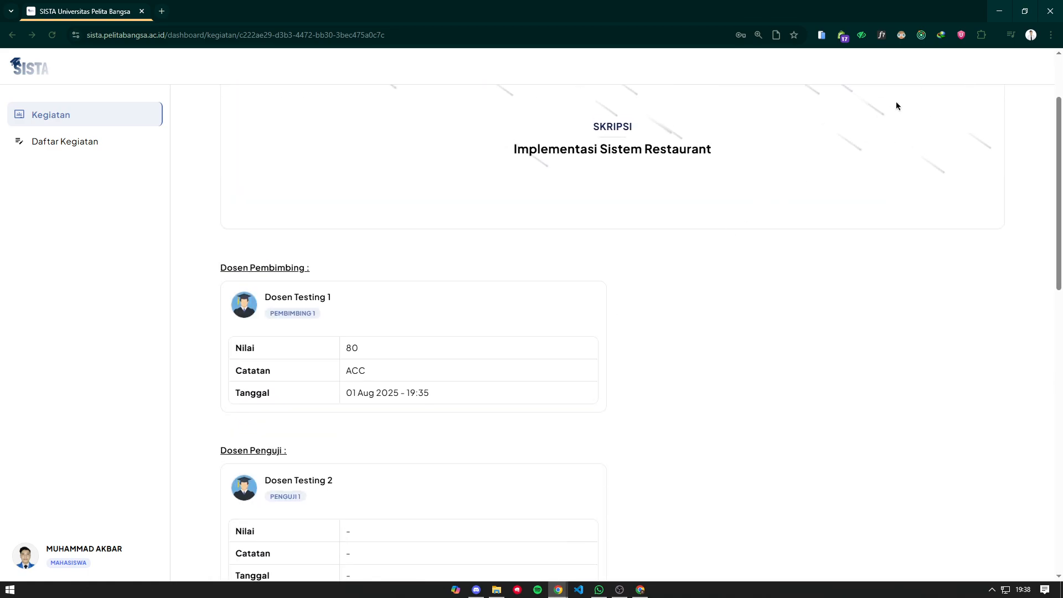
pyautogui.click(639, 592)
# - Log out of the Dosen Testing 1 account from its profile page
pyautogui.click(111, 552)
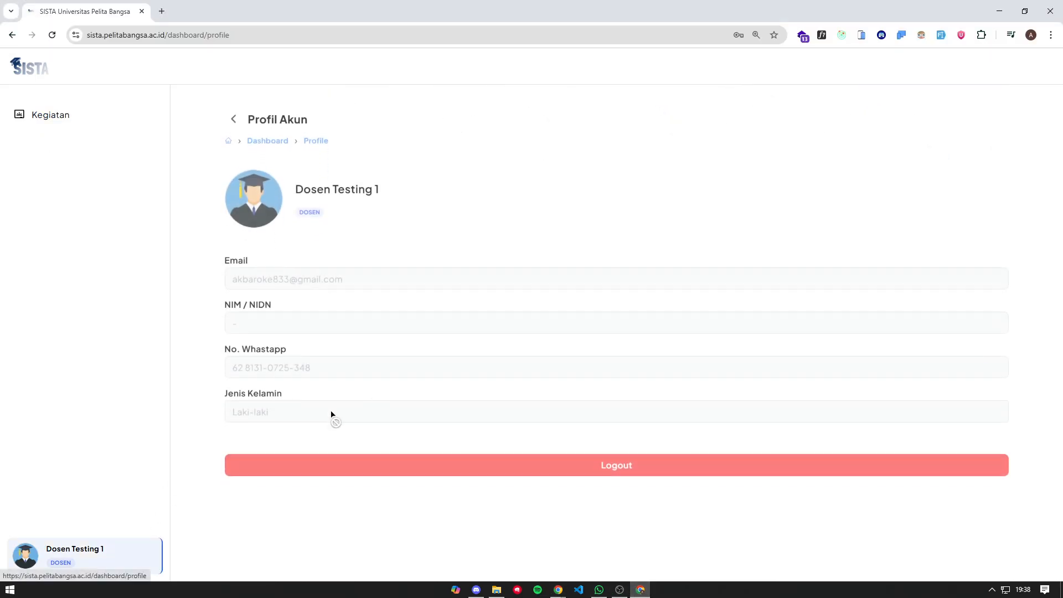
pyautogui.click(607, 449)
pyautogui.click(572, 380)
# - Sign in as the examiner Dosen Testing 2 with username, password and the captcha sum
pyautogui.click(527, 316)
pyautogui.write('dosen-')
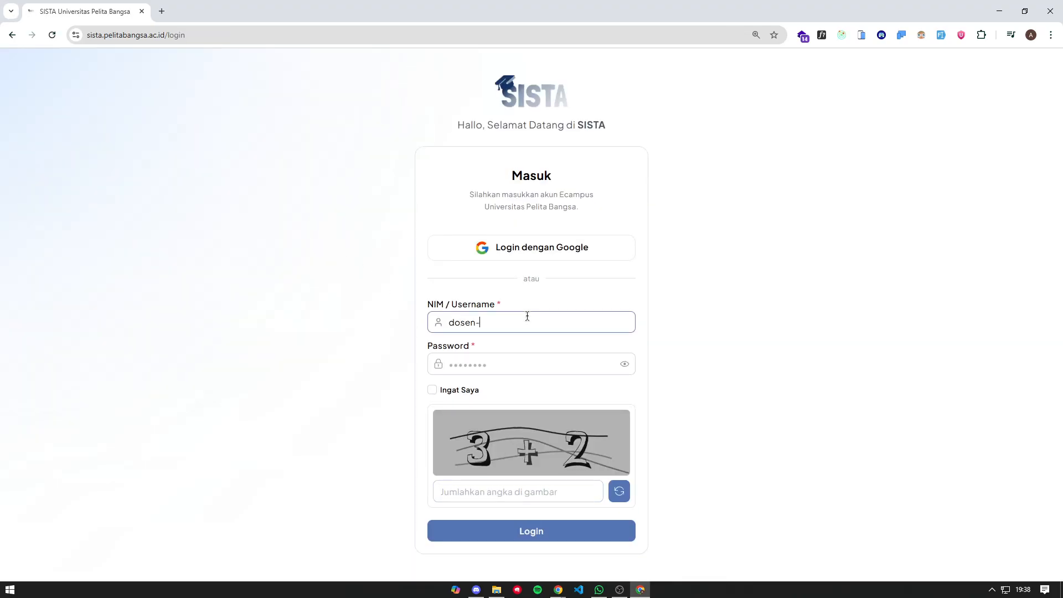
pyautogui.write('tes2')
pyautogui.press('Tab')
pyautogui.write('***')
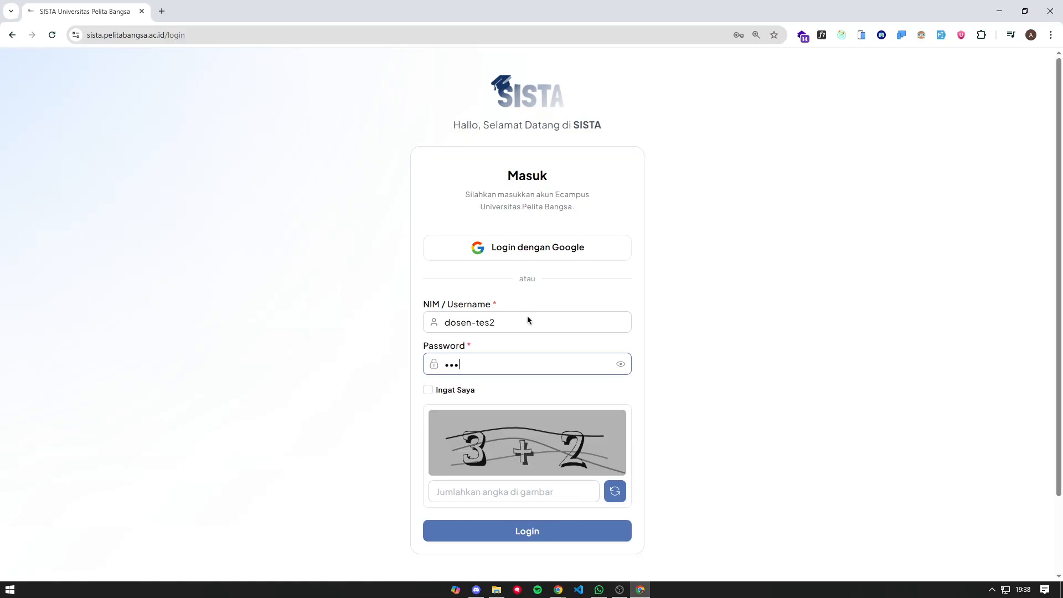
pyautogui.hotkey('ctrl', 'a')
pyautogui.press('BackSpace')
pyautogui.write('*****')
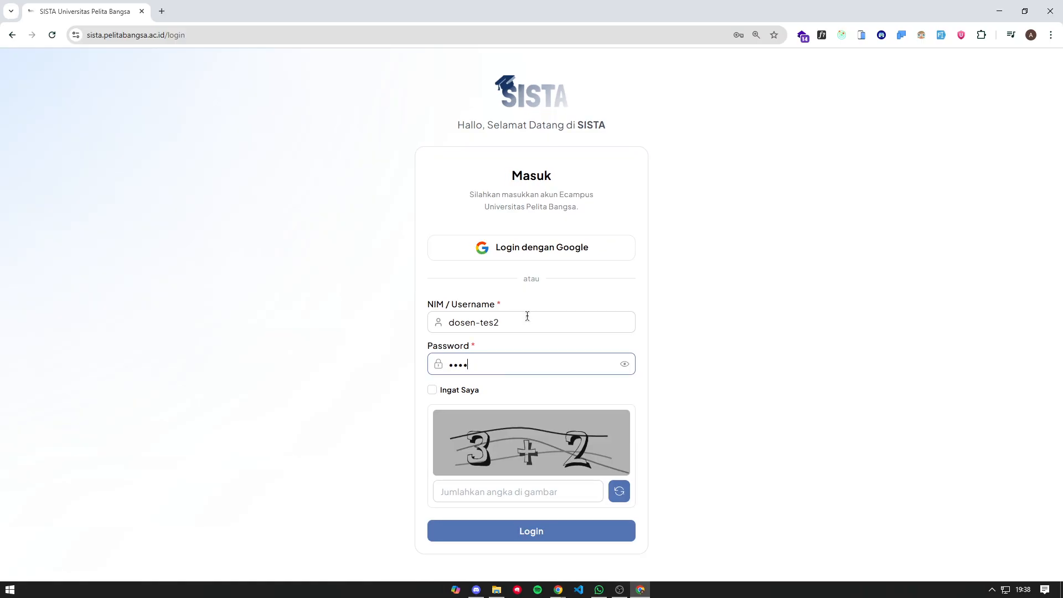
pyautogui.click(477, 491)
pyautogui.write('5')
pyautogui.click(511, 536)
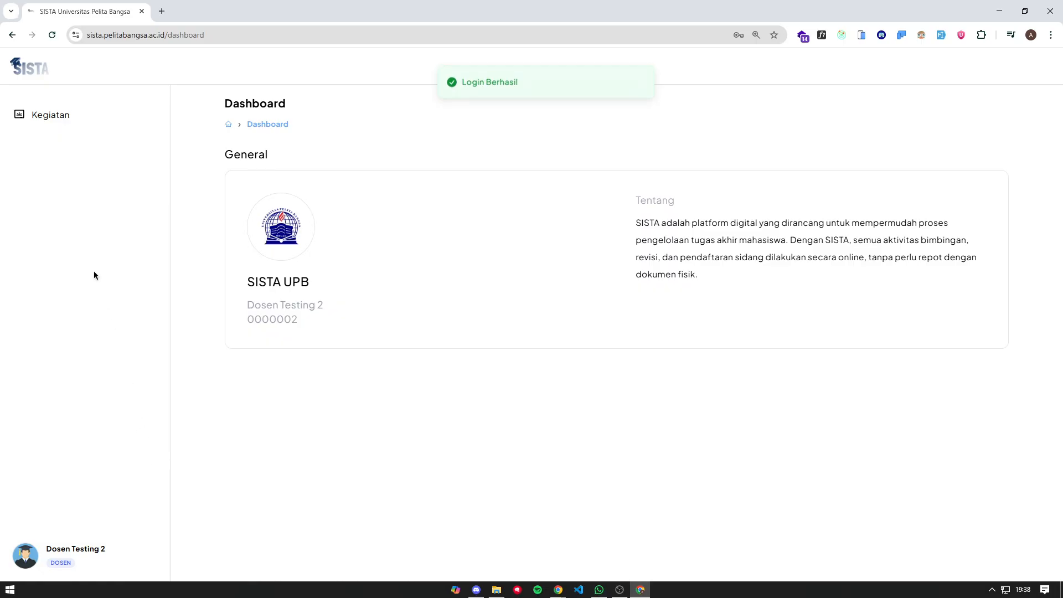
# - Open the student's SKRIPSI activity details from the examiner's Penguji list and check the sidang date
pyautogui.click(97, 121)
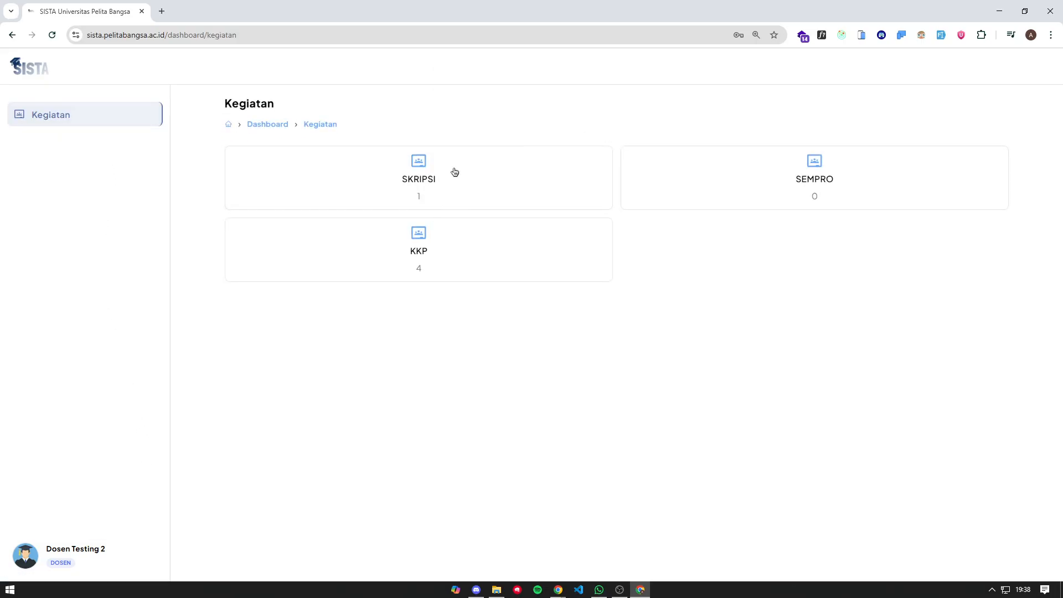
pyautogui.click(446, 168)
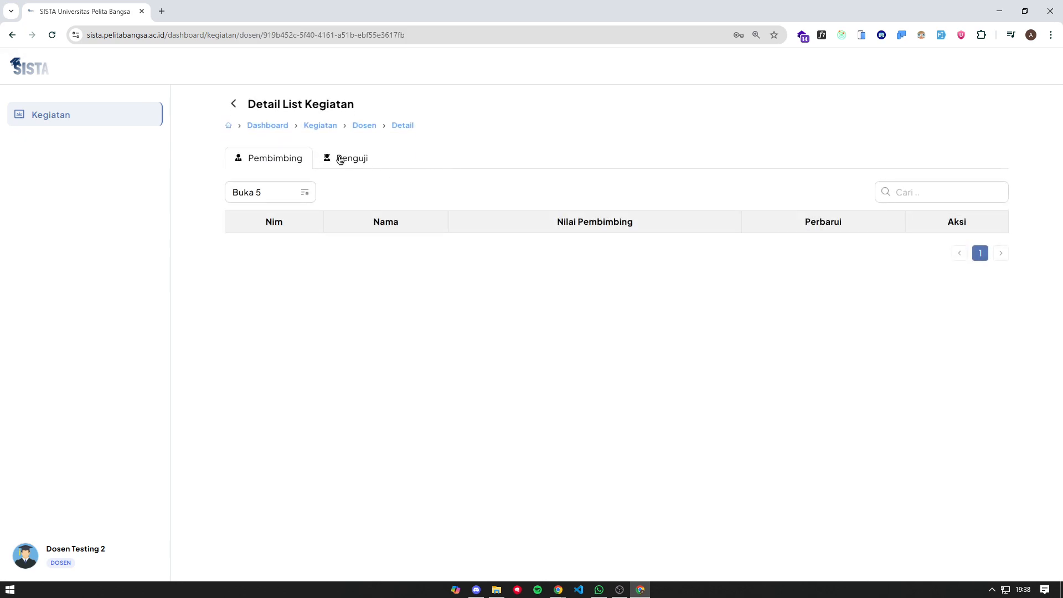
pyautogui.click(340, 159)
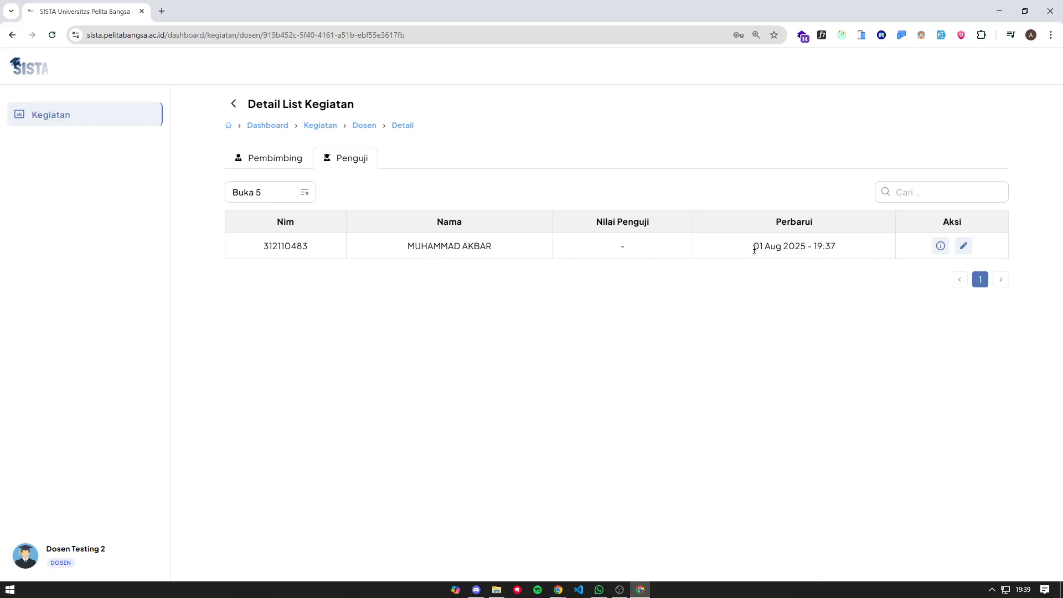
pyautogui.moveTo(756, 251); pyautogui.dragTo(842, 247)
pyautogui.click(940, 246)
pyautogui.scroll(-15, 408, 211)
pyautogui.moveTo(463, 328); pyautogui.dragTo(585, 328)
pyautogui.click(640, 324)
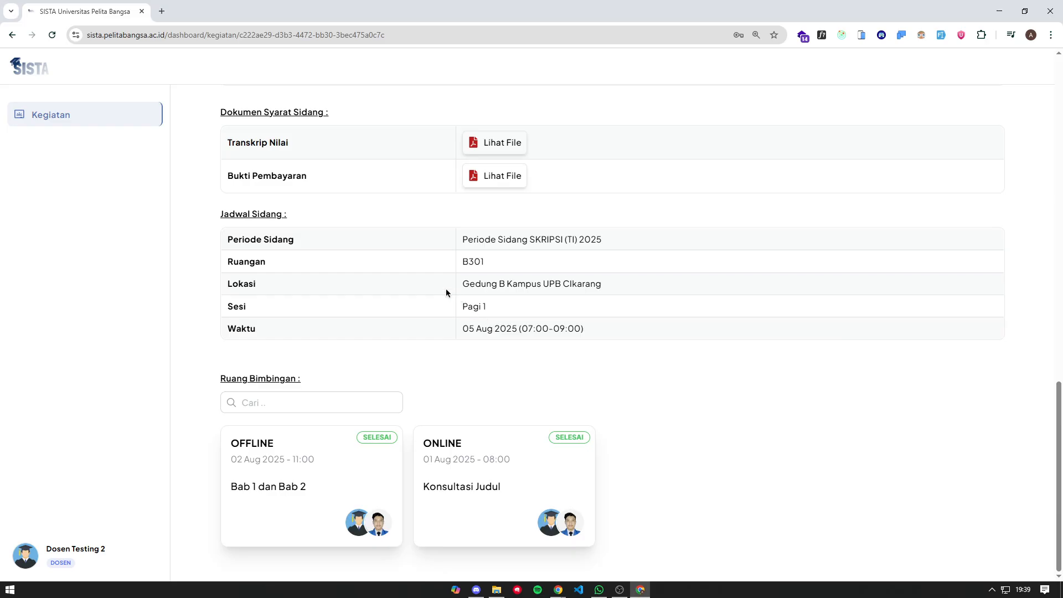
# - View the ONLINE Konsultasi Judul session details, then go back to the SKRIPSI activity page
pyautogui.scroll(5, 566, 255)
pyautogui.scroll(-3, 504, 255)
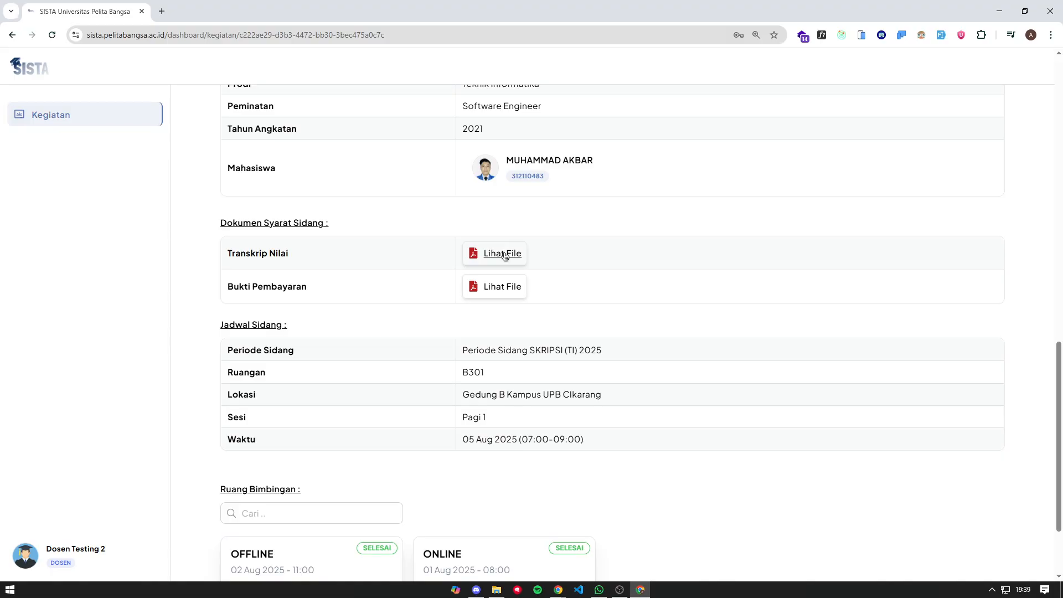
pyautogui.scroll(4, 485, 294)
pyautogui.scroll(-6, 494, 300)
pyautogui.scroll(2, 443, 476)
pyautogui.scroll(-2, 384, 362)
pyautogui.click(503, 460)
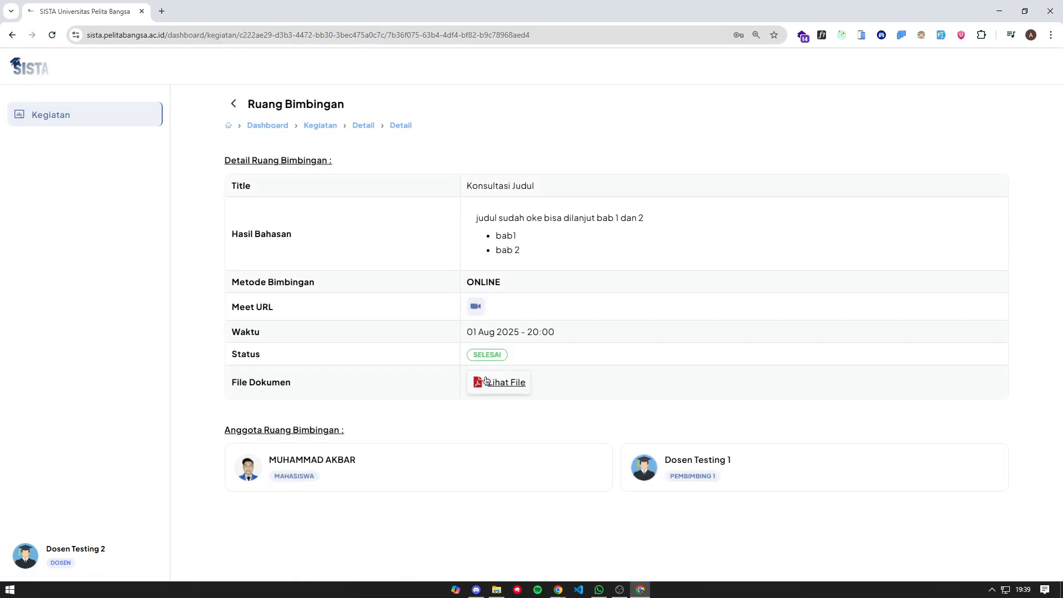
pyautogui.click(235, 104)
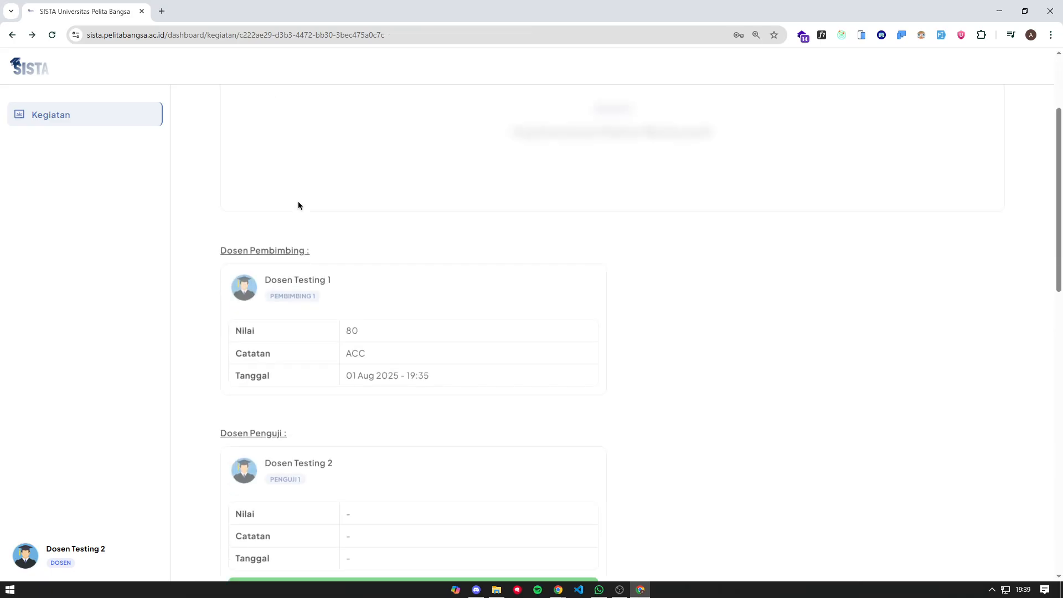
pyautogui.scroll(12, 483, 245)
pyautogui.scroll(5, 467, 244)
pyautogui.scroll(-8, 418, 231)
pyautogui.scroll(1, 600, 289)
# - Save an examiner grade of 50 with the note 'Perbaiki Struktur Tabel dan penamaan'
pyautogui.click(416, 331)
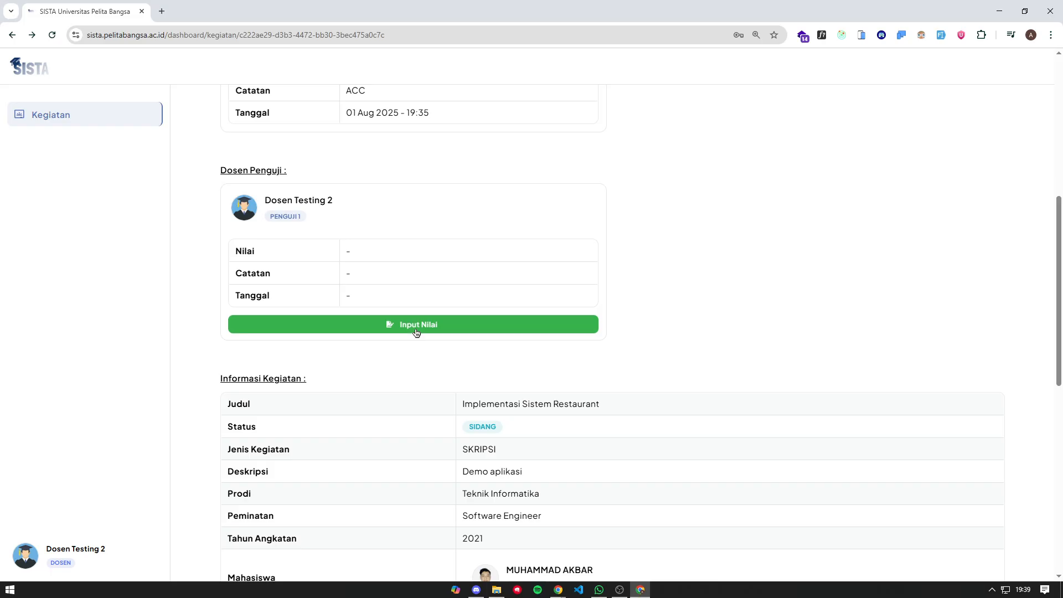
pyautogui.click(535, 278)
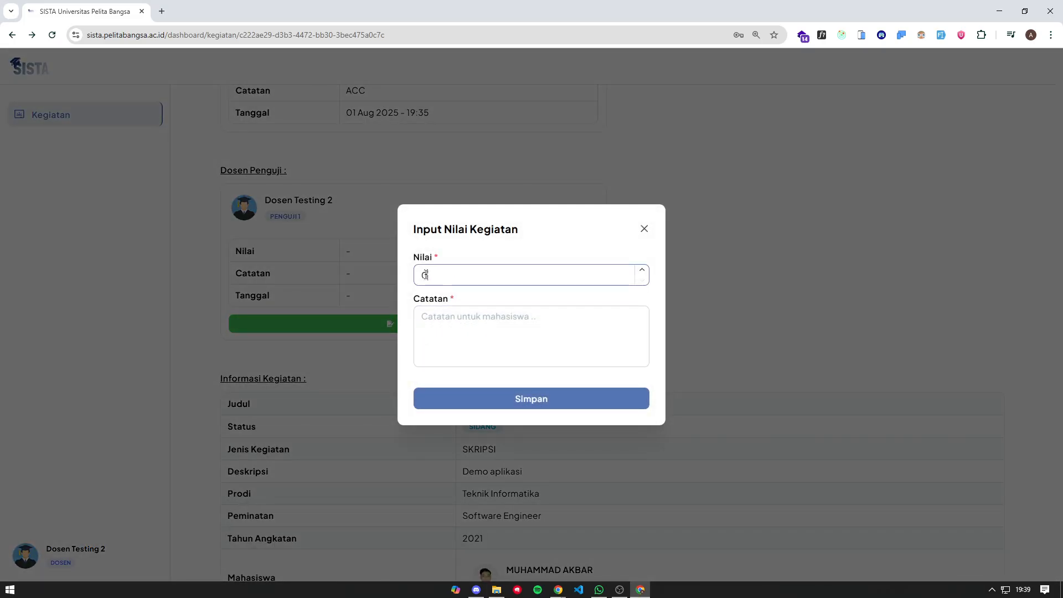
pyautogui.click(461, 348)
pyautogui.click(502, 283)
pyautogui.click(500, 304)
pyautogui.moveTo(496, 277); pyautogui.dragTo(402, 274)
pyautogui.write('50')
pyautogui.press('BackSpace')
pyautogui.write('50')
pyautogui.click(435, 330)
pyautogui.write('P')
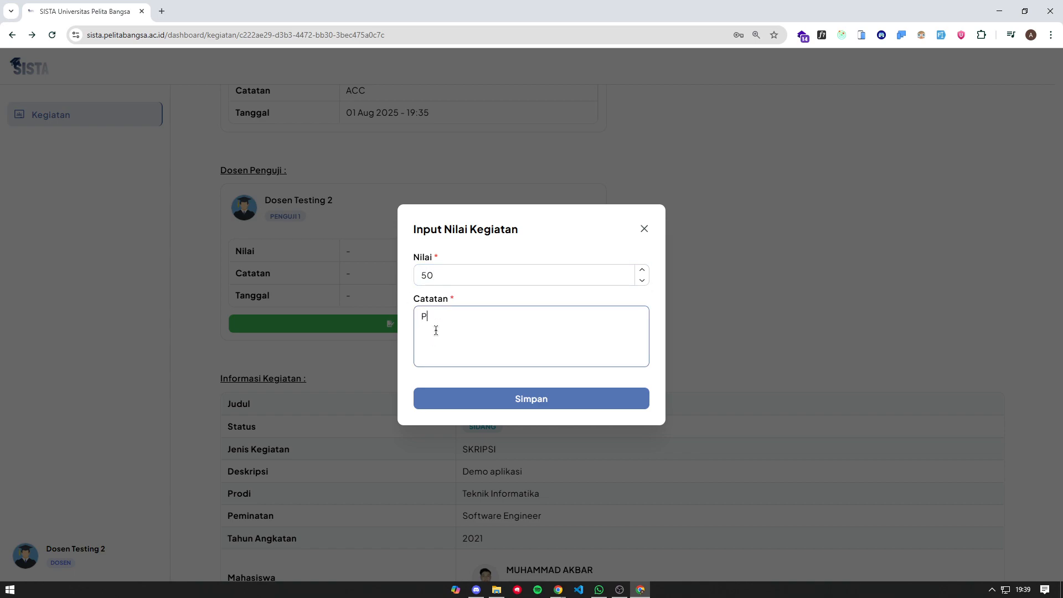
pyautogui.write('erbaiki ')
pyautogui.write('Bag')
pyautogui.write('dan penamaan')
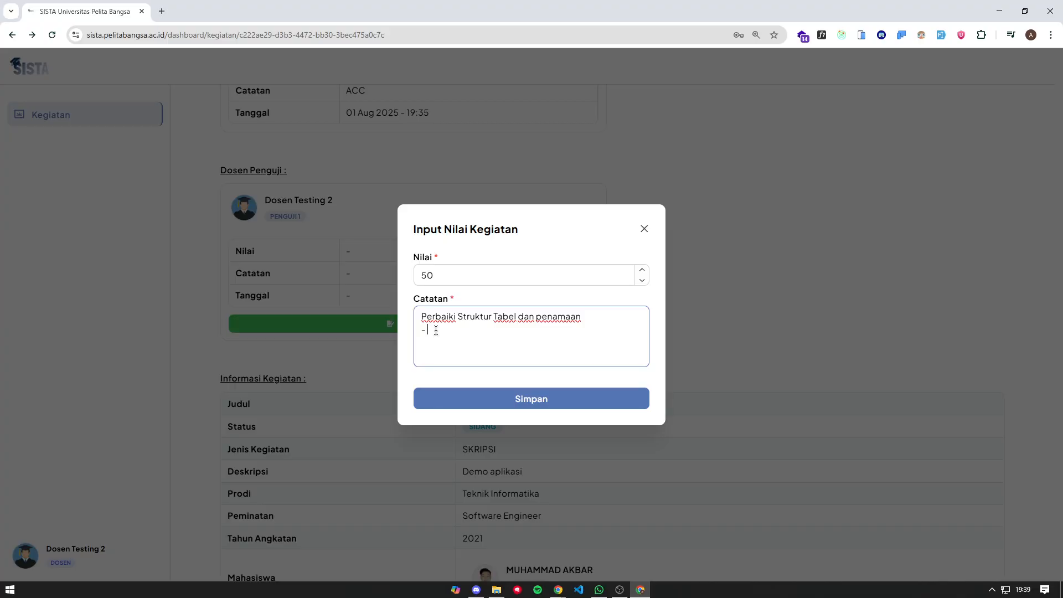
pyautogui.press('BackSpace')
pyautogui.press('BackSpace')
pyautogui.press('BackSpace')
pyautogui.click(567, 395)
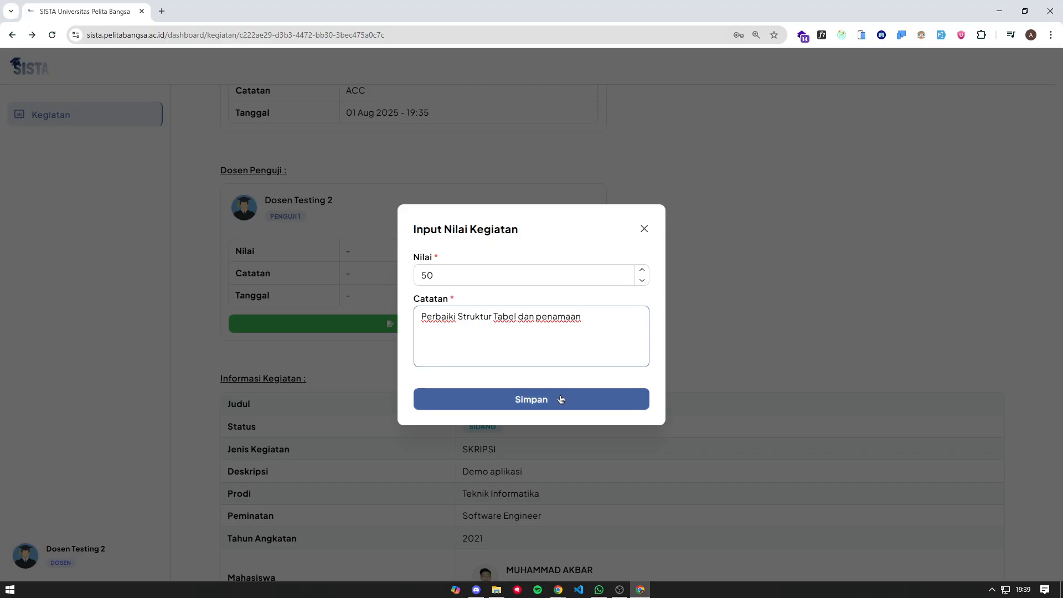
# - Review the saved grade and note, with the SKRIPSI now SELESAI at Nilai Akhir 62
pyautogui.scroll(-5, 520, 358)
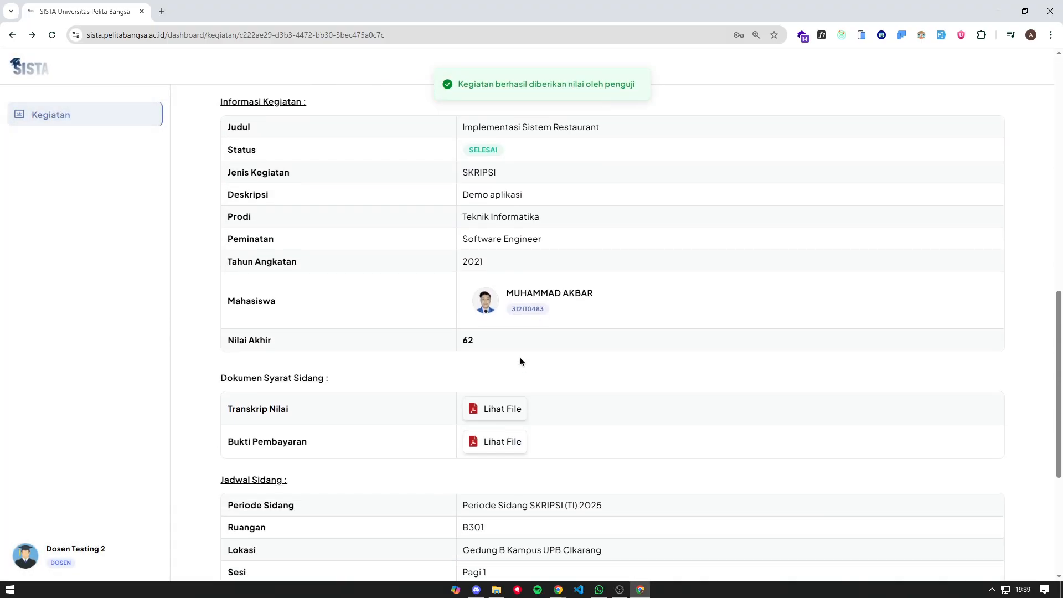
pyautogui.scroll(4, 519, 354)
pyautogui.scroll(-2, 498, 327)
pyautogui.scroll(-3, 477, 312)
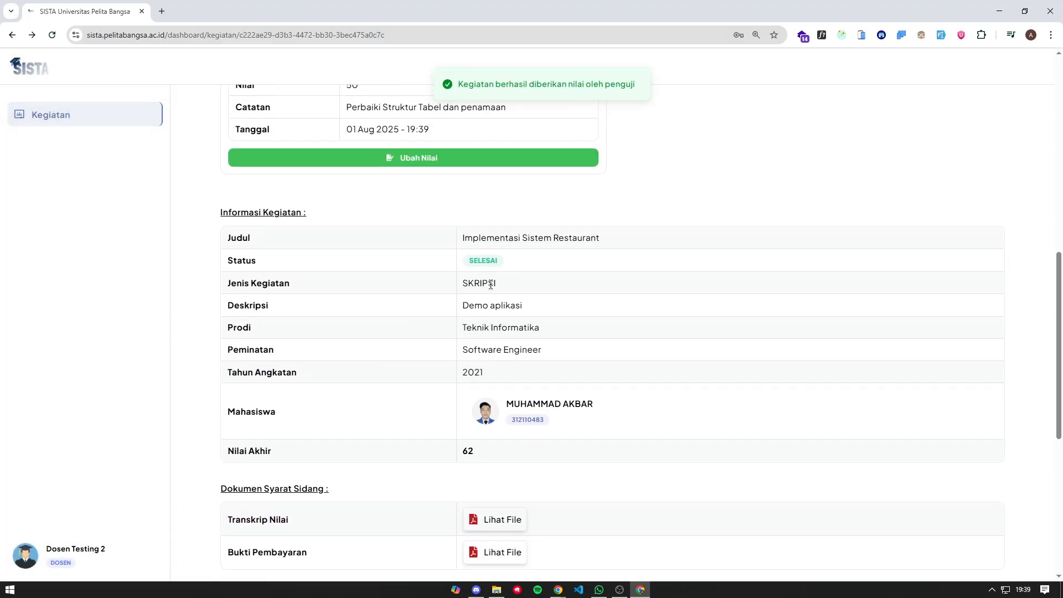
pyautogui.scroll(3, 498, 294)
pyautogui.scroll(2, 480, 293)
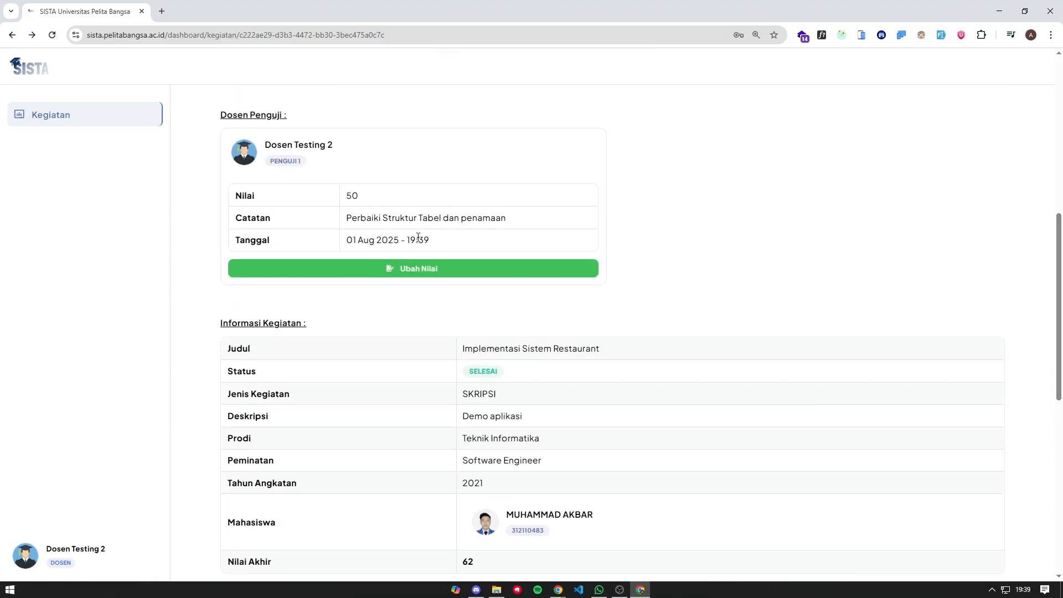
pyautogui.moveTo(516, 218); pyautogui.dragTo(346, 217)
pyautogui.click(439, 216)
pyautogui.scroll(-8, 553, 310)
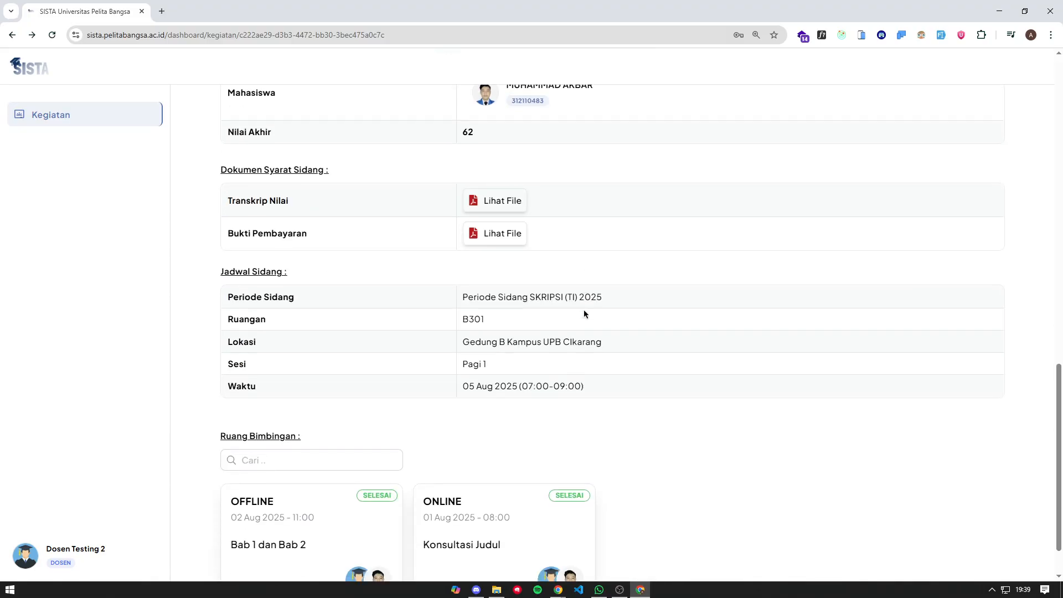
pyautogui.scroll(10, 554, 333)
# - Revise the student's examiner grade from 50 to 90 with the note GOOD
pyautogui.click(12, 35)
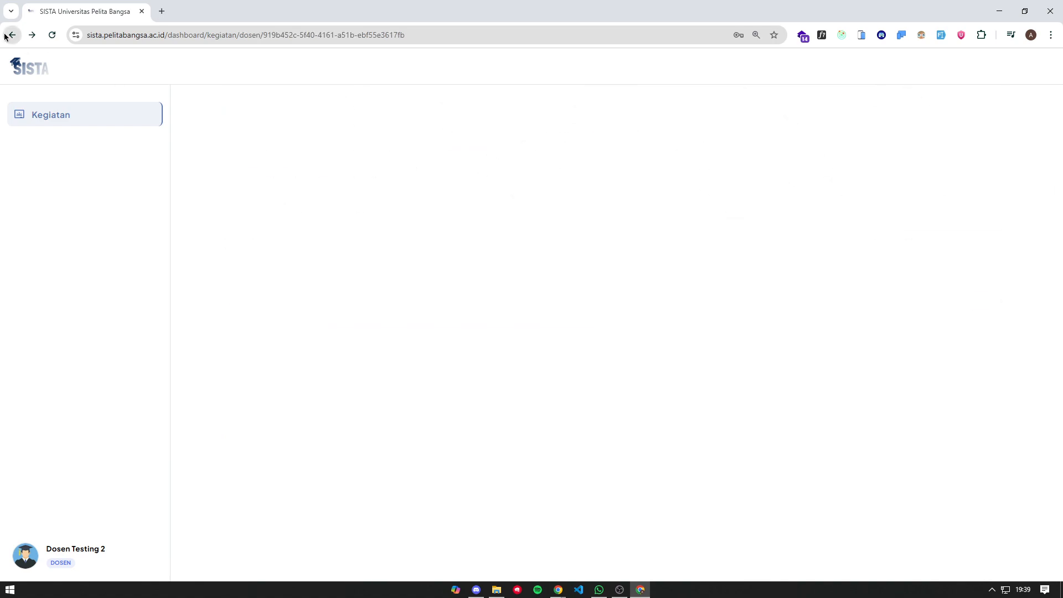
pyautogui.click(361, 160)
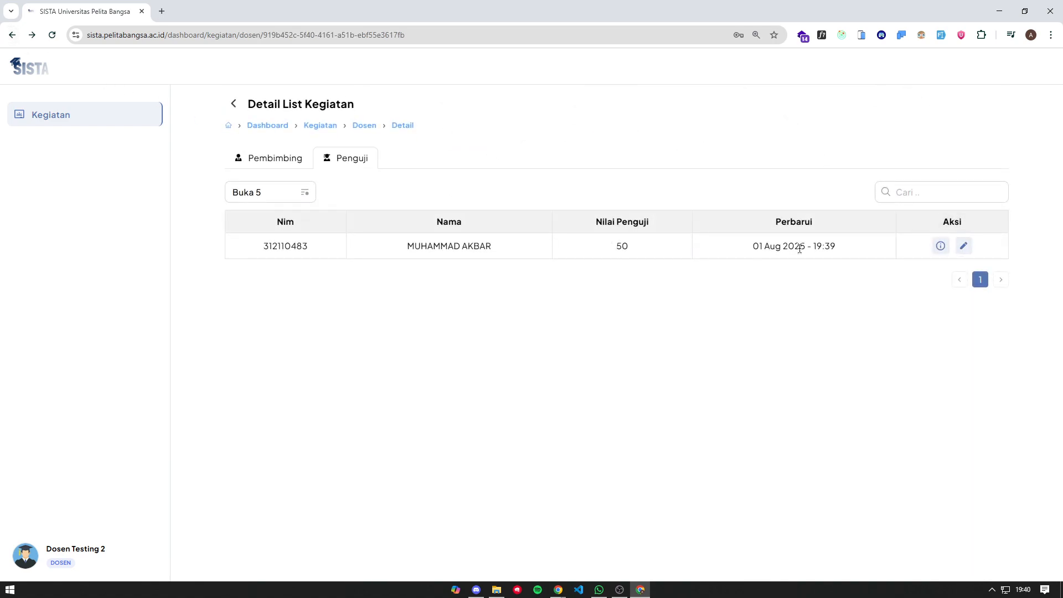
pyautogui.click(964, 246)
pyautogui.click(462, 268)
pyautogui.hotkey('ctrl', 'a')
pyautogui.write('80')
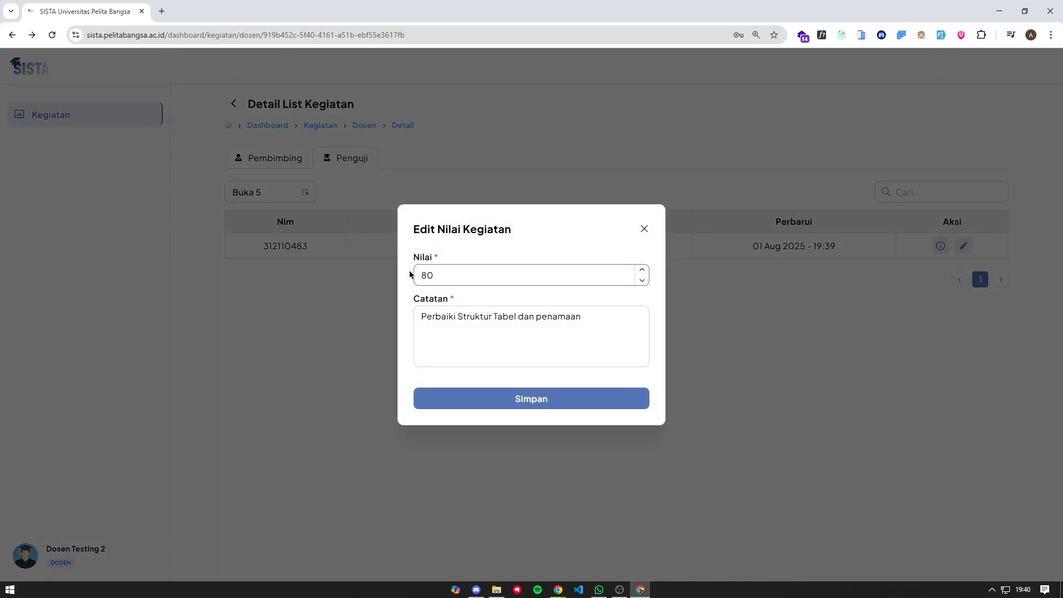
pyautogui.press('BackSpace')
pyautogui.write('-90')
pyautogui.press('BackSpace')
pyautogui.press('BackSpace')
pyautogui.press('BackSpace')
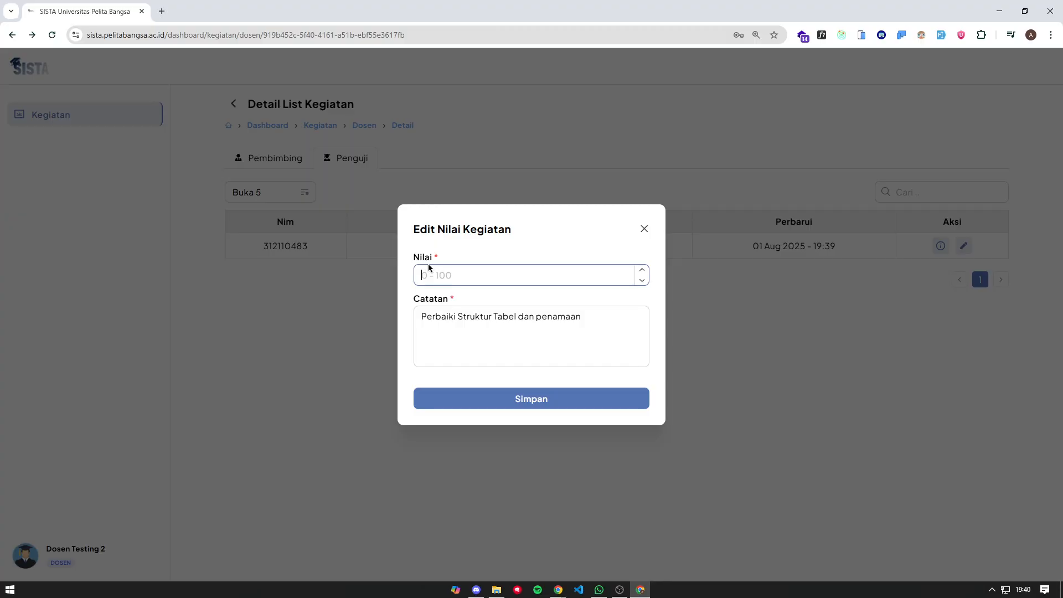
pyautogui.write('90')
pyautogui.moveTo(596, 317); pyautogui.dragTo(404, 331)
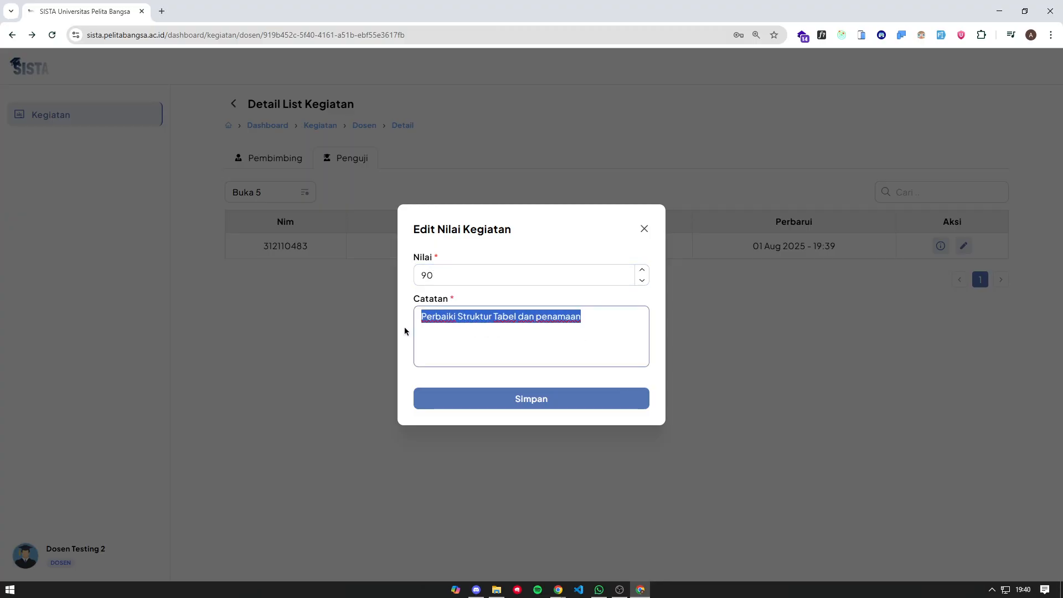
pyautogui.write('GOOD')
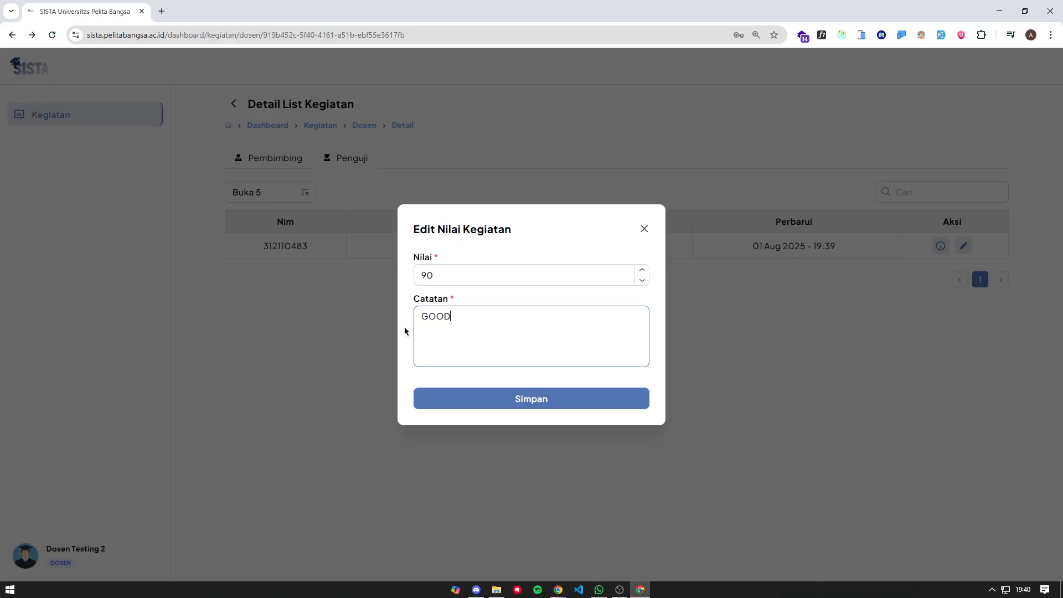
pyautogui.click(538, 399)
# - Check the updated grading time of 19:40 and return to the student's window
pyautogui.moveTo(837, 251); pyautogui.dragTo(626, 259)
pyautogui.click(619, 242)
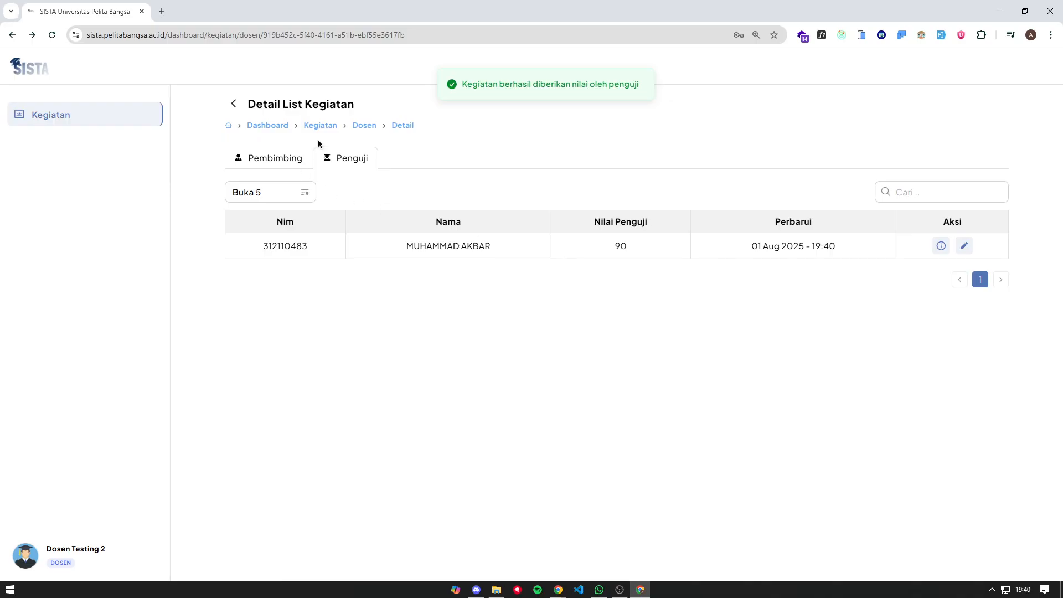
pyautogui.hotkey('alt', 'Tab')
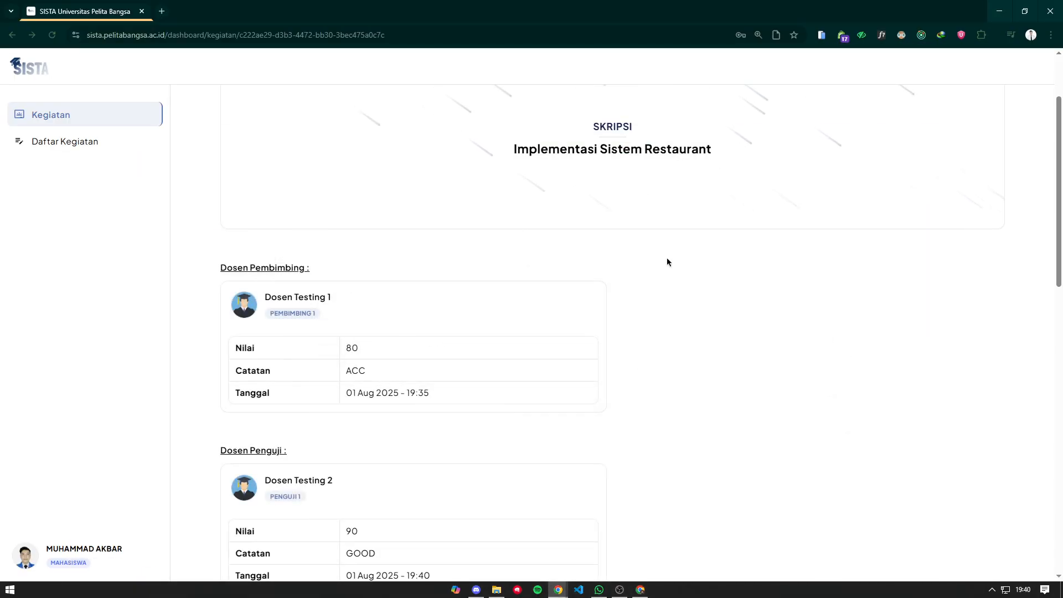
# - Check the examiner's GOOD note and the SKRIPSI's final score of 86
pyautogui.scroll(-5, 515, 269)
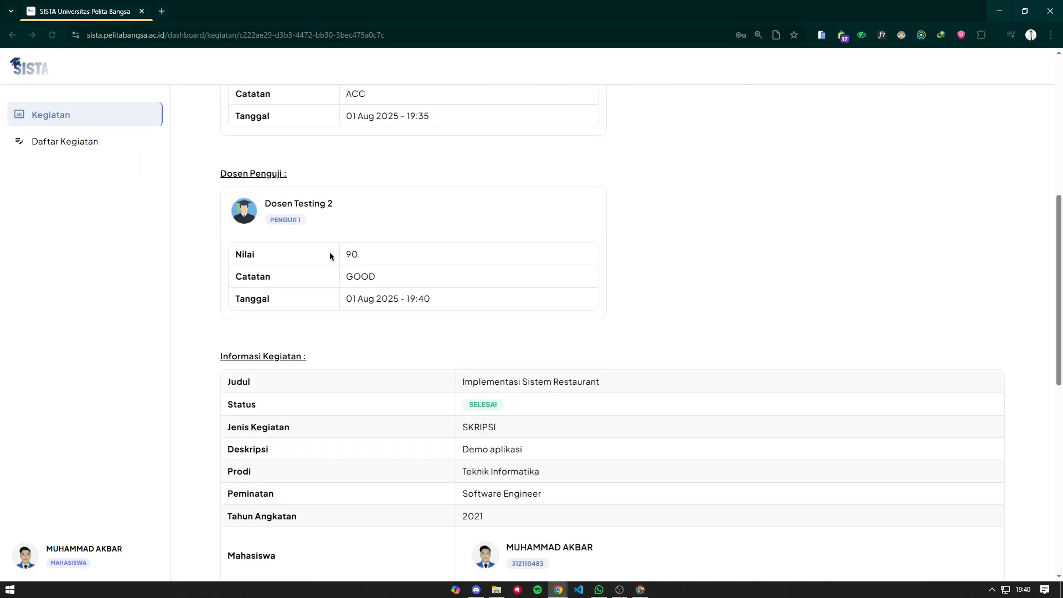
pyautogui.scroll(-1, 370, 265)
pyautogui.tripleClick(355, 216)
pyautogui.click(431, 224)
pyautogui.scroll(5, 421, 232)
pyautogui.scroll(-10, 343, 295)
pyautogui.moveTo(499, 266)
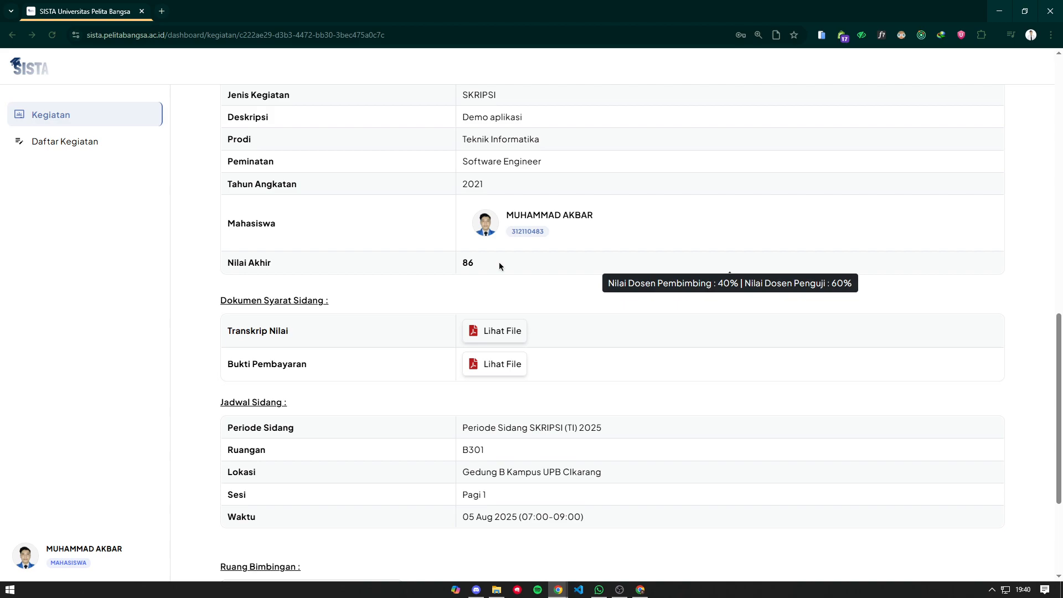
pyautogui.scroll(-4, 499, 263)
pyautogui.scroll(4, 498, 268)
pyautogui.scroll(12, 479, 311)
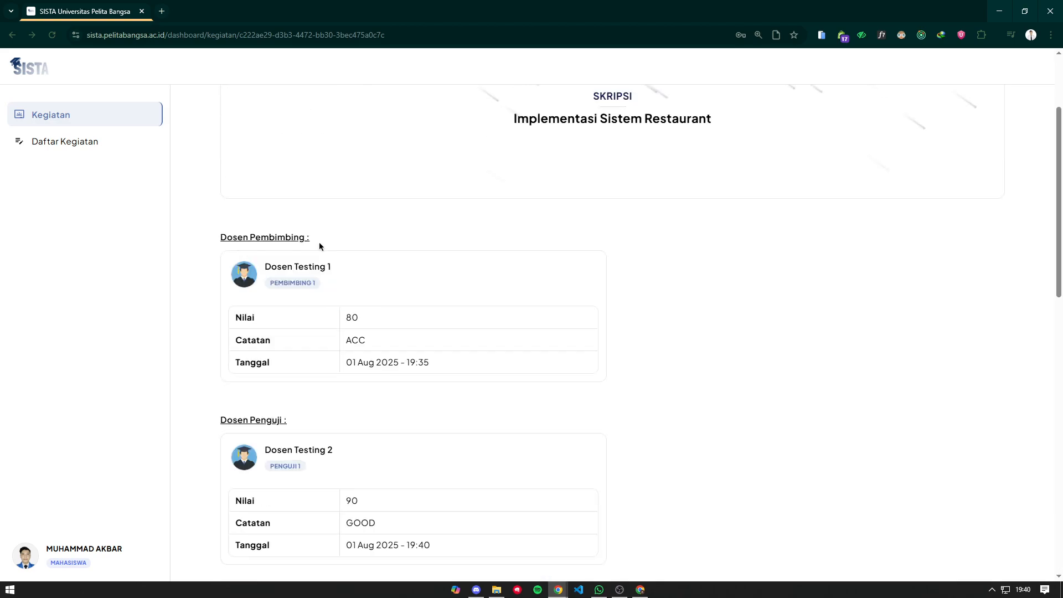
pyautogui.scroll(-9, 425, 254)
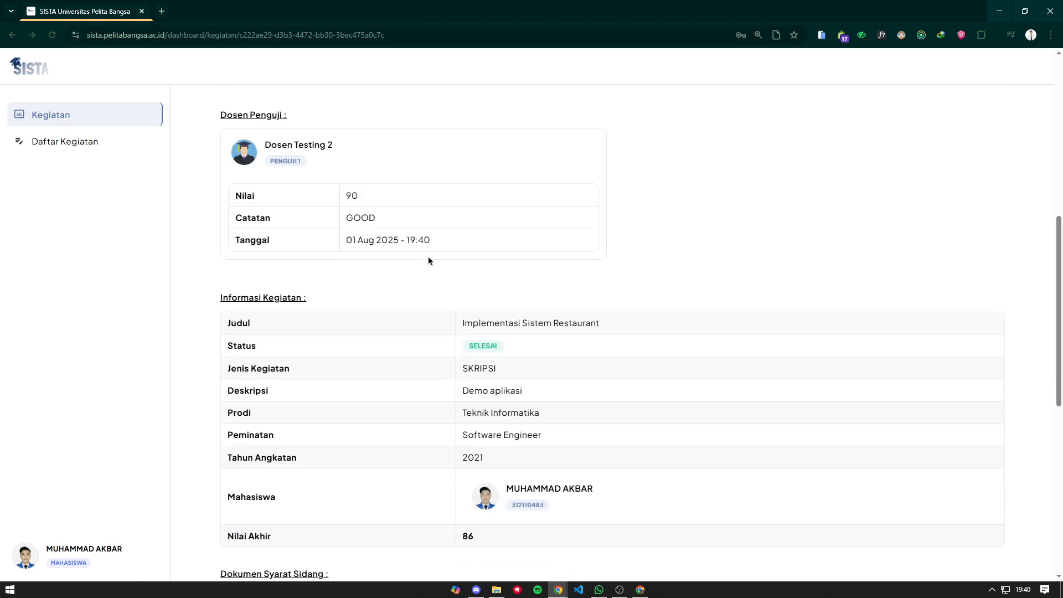
pyautogui.scroll(8, 218, 122)
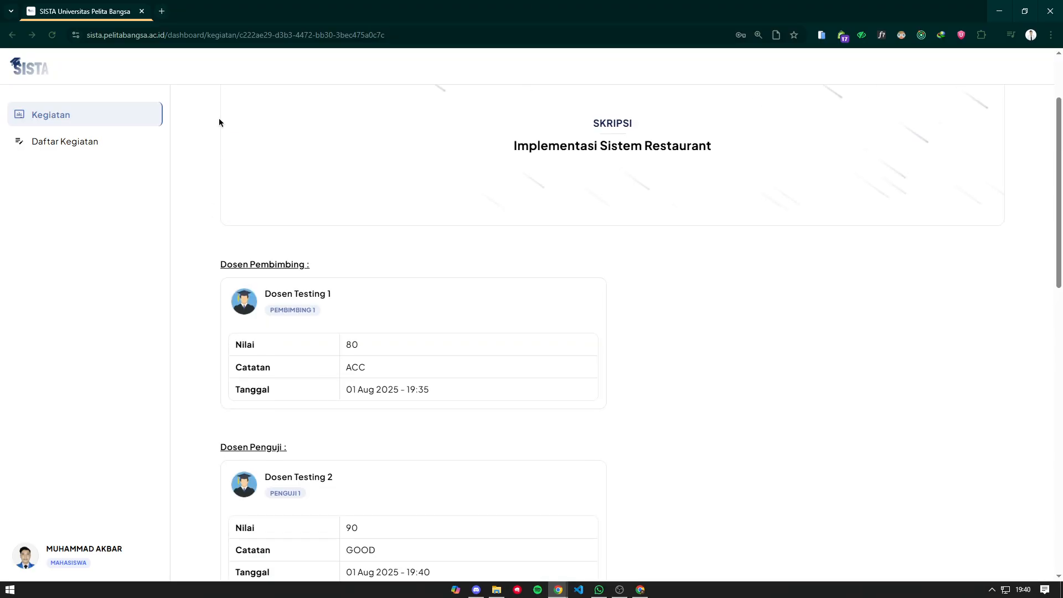
# - Return to the student's Kegiatan list showing the SKRIPSI as Selesai
pyautogui.click(228, 104)
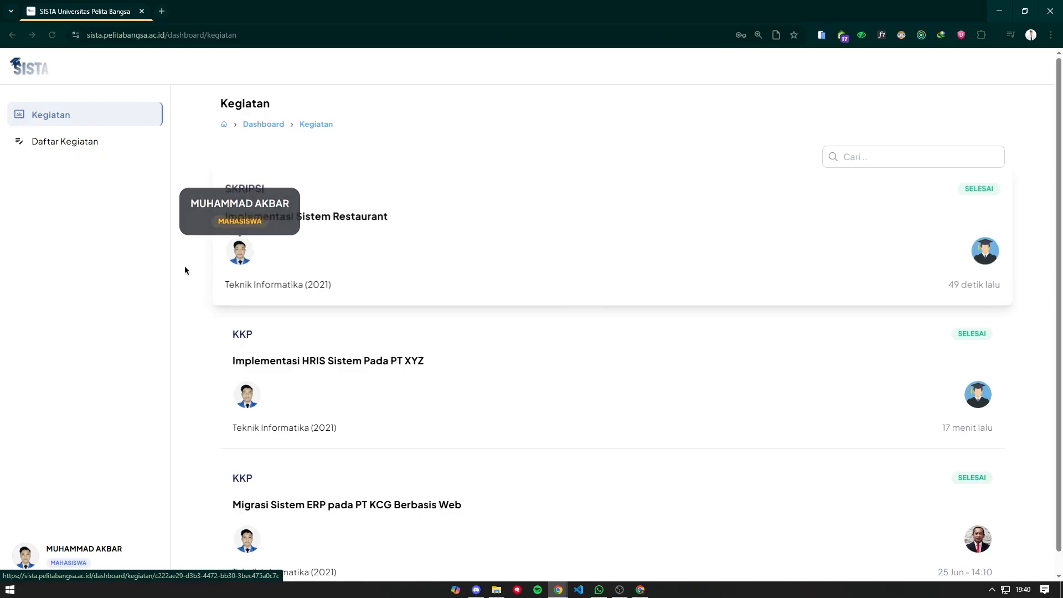
pyautogui.scroll(-1, 193, 264)
pyautogui.scroll(1, 188, 271)
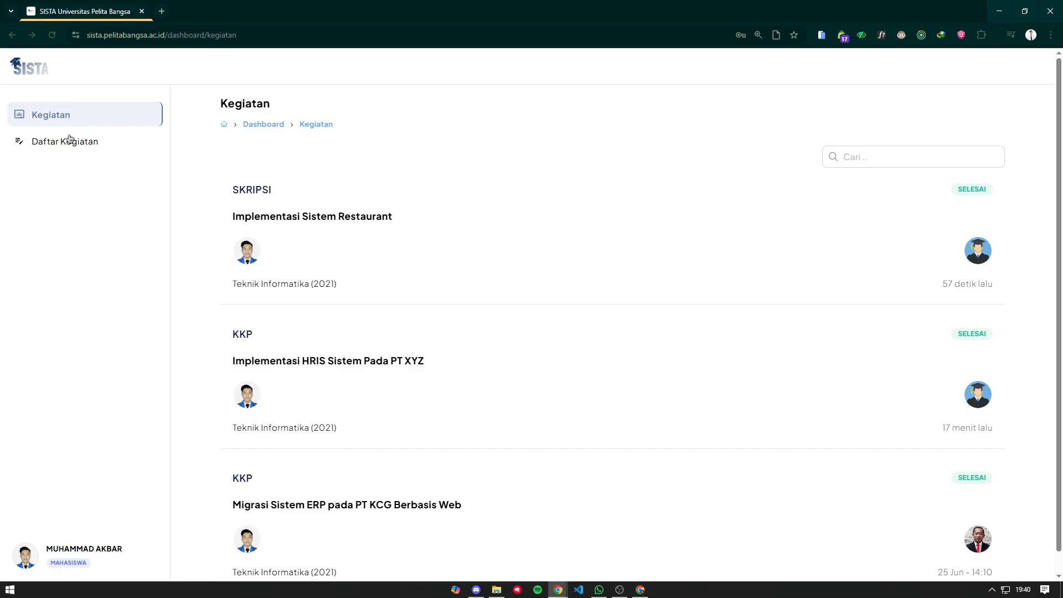
# - Log the student out from the Profil Akun page, confirming with Ya, Logout
pyautogui.click(110, 556)
pyautogui.scroll(-1, 660, 465)
pyautogui.click(629, 558)
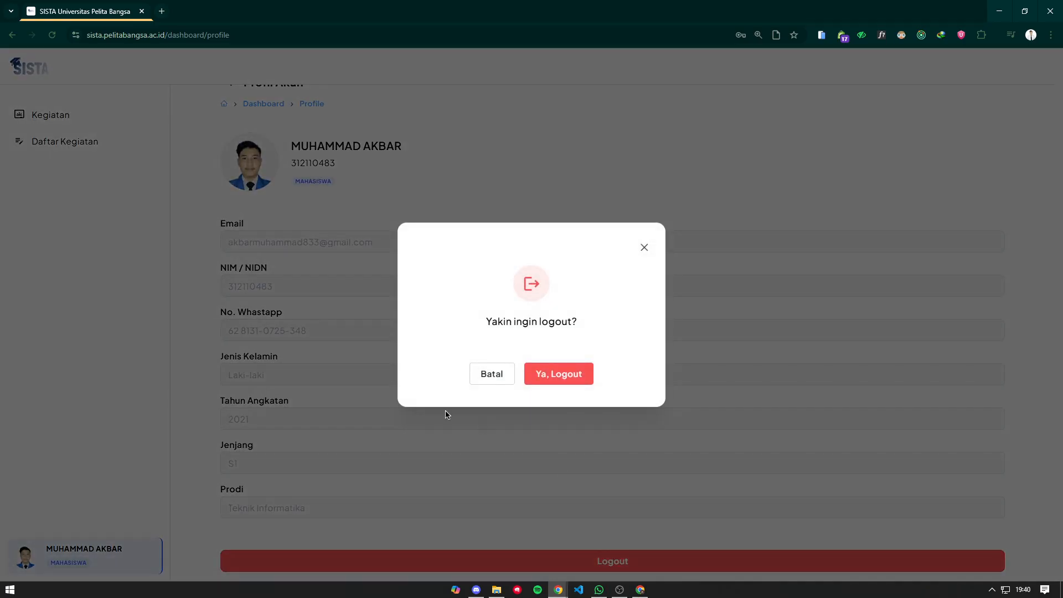
pyautogui.click(571, 379)
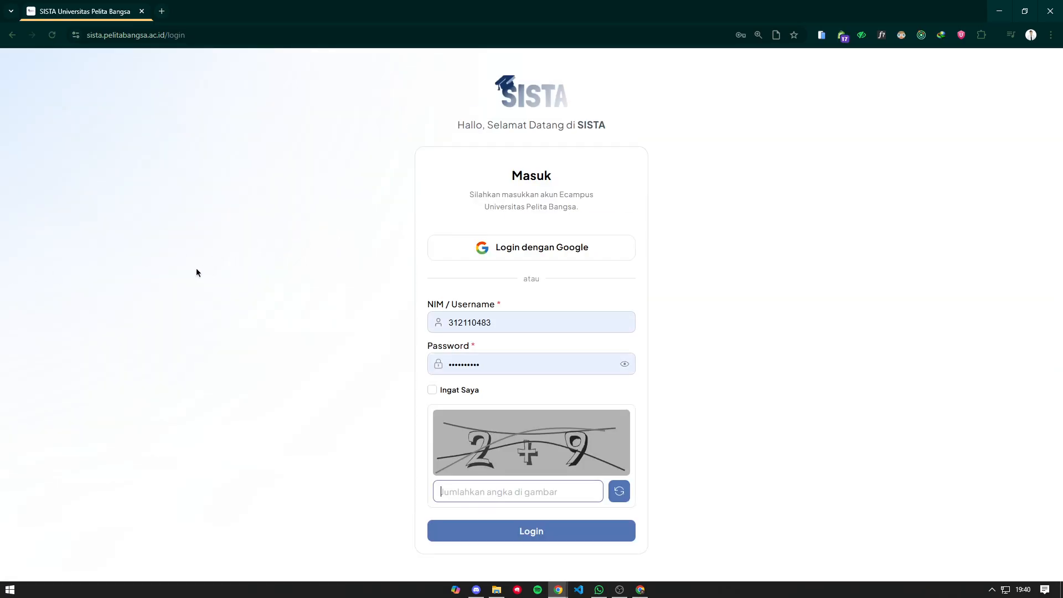